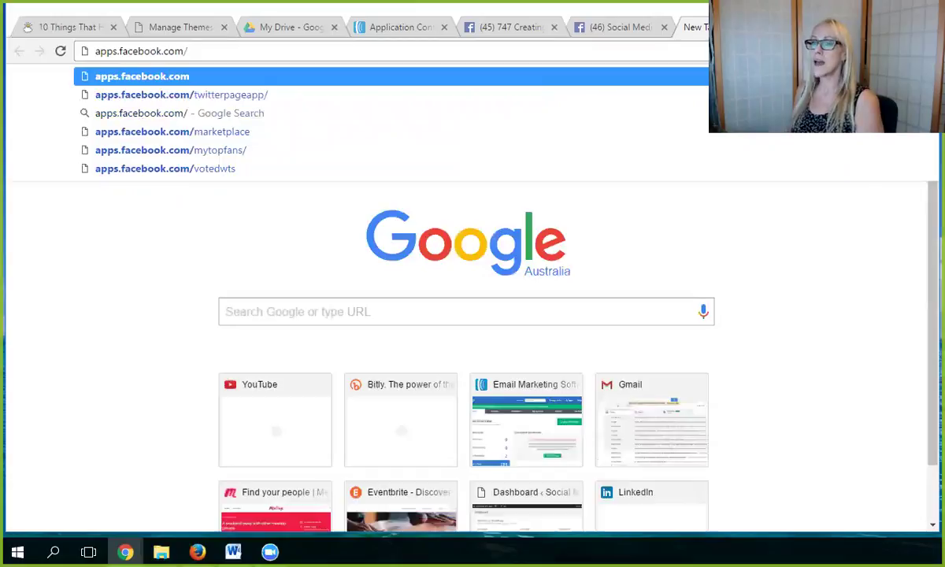
Open the Tweet Feed for Pages app at apps.facebook.com/twitterpageapp/
type("ter")
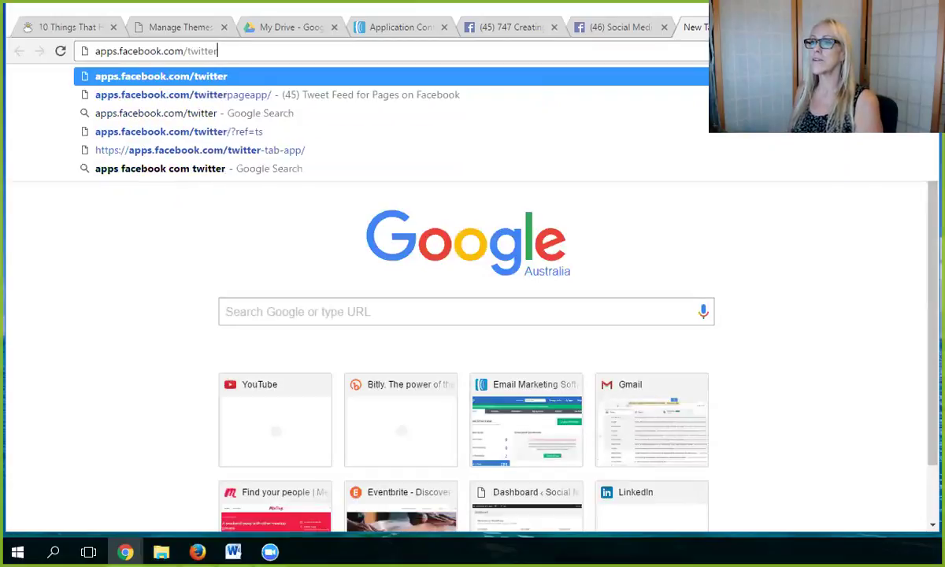
type("pageapp")
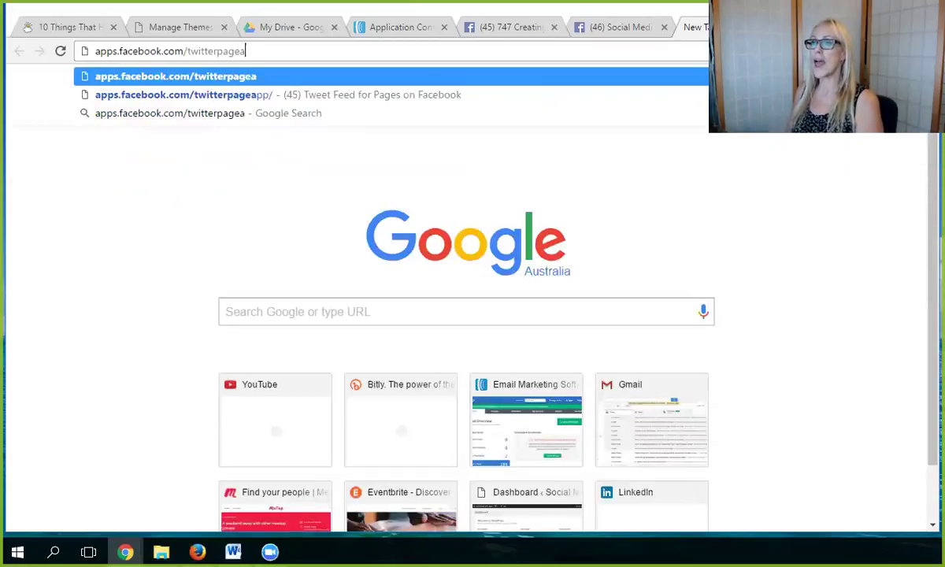
type("/")
key("Return")
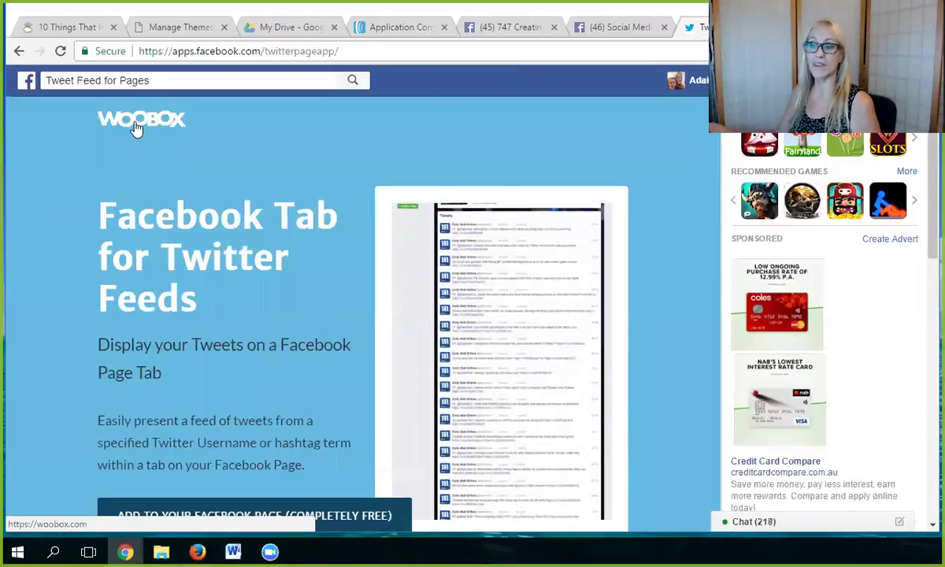
Add the Tweet Feed for Pages tab to the Social Media for Small Biz Owners Facebook page
scroll(180, 269, "down", 1)
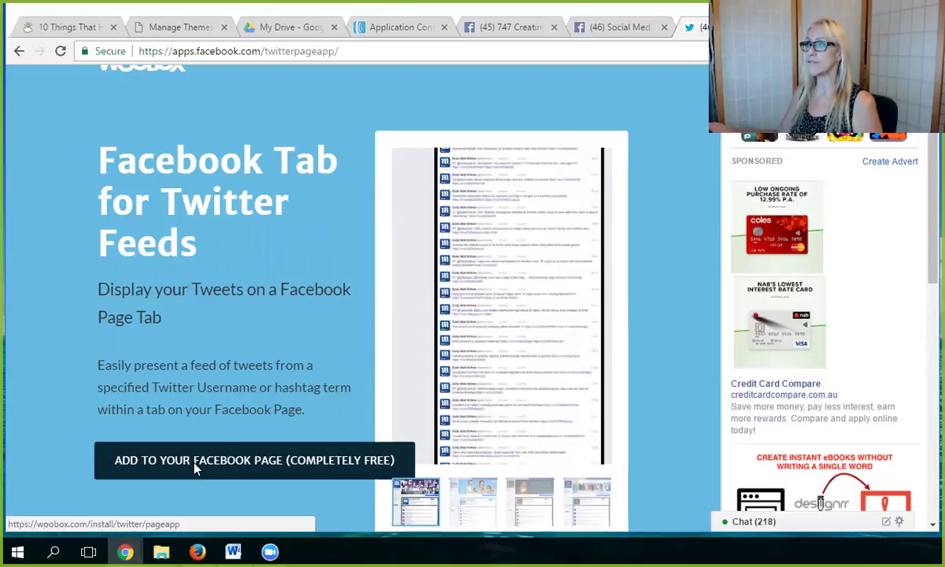
left_click(196, 468)
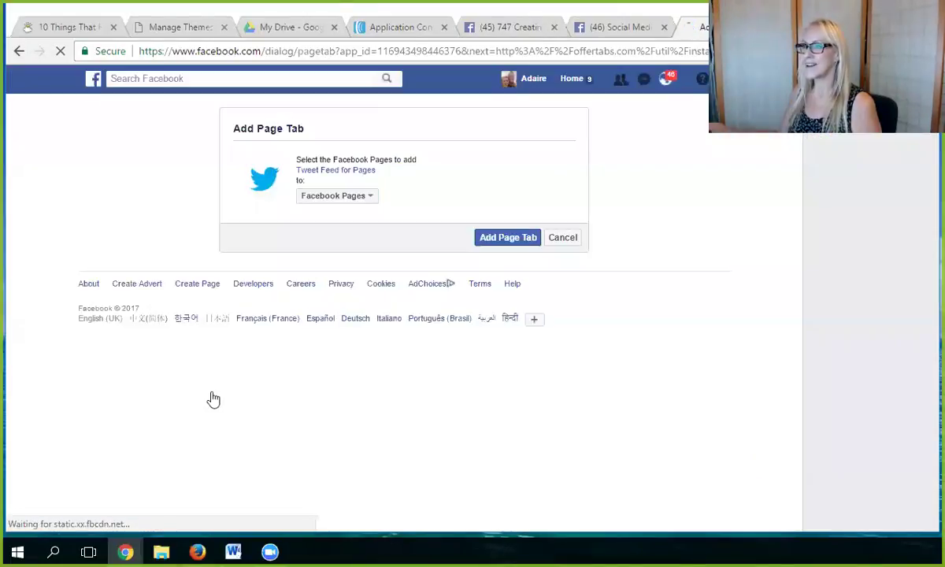
left_click(371, 199)
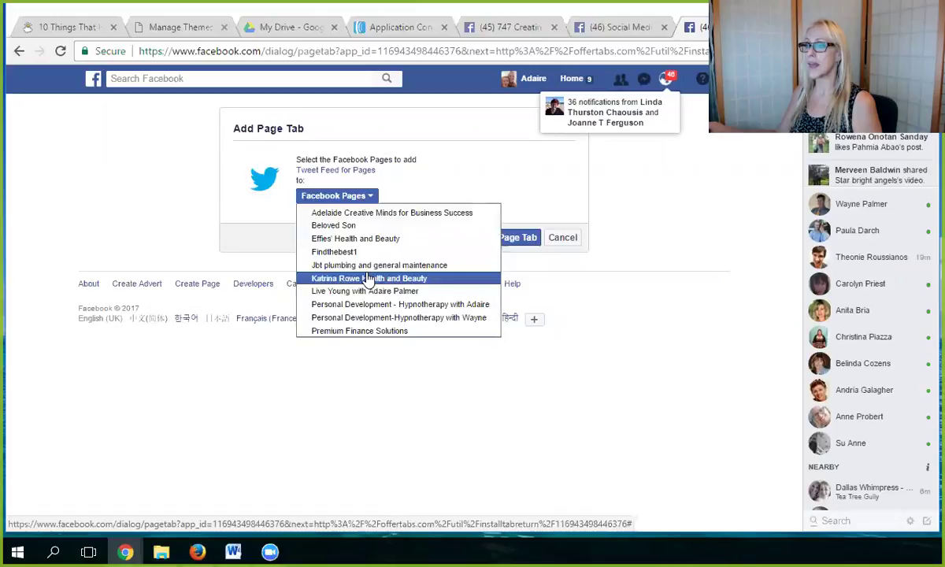
scroll(368, 290, "down", 1)
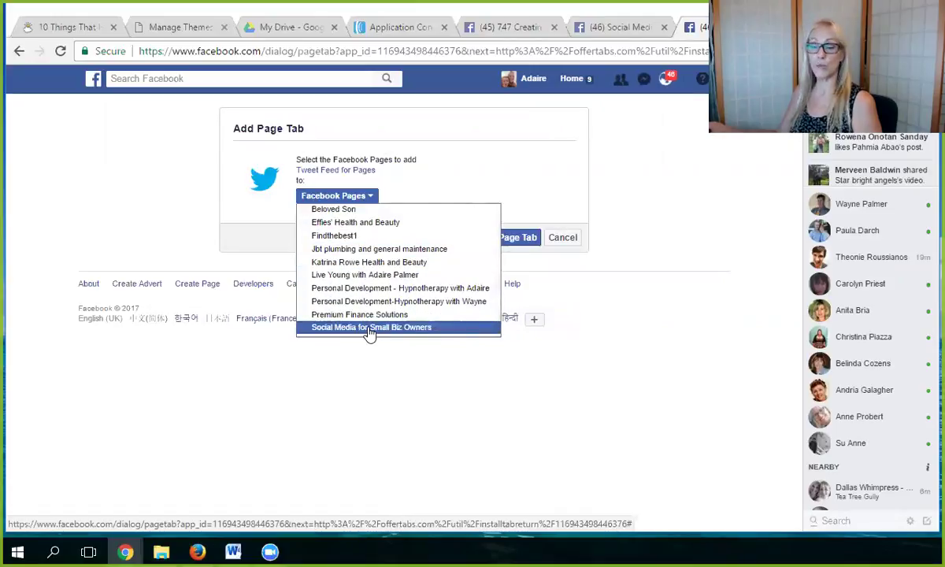
left_click(370, 328)
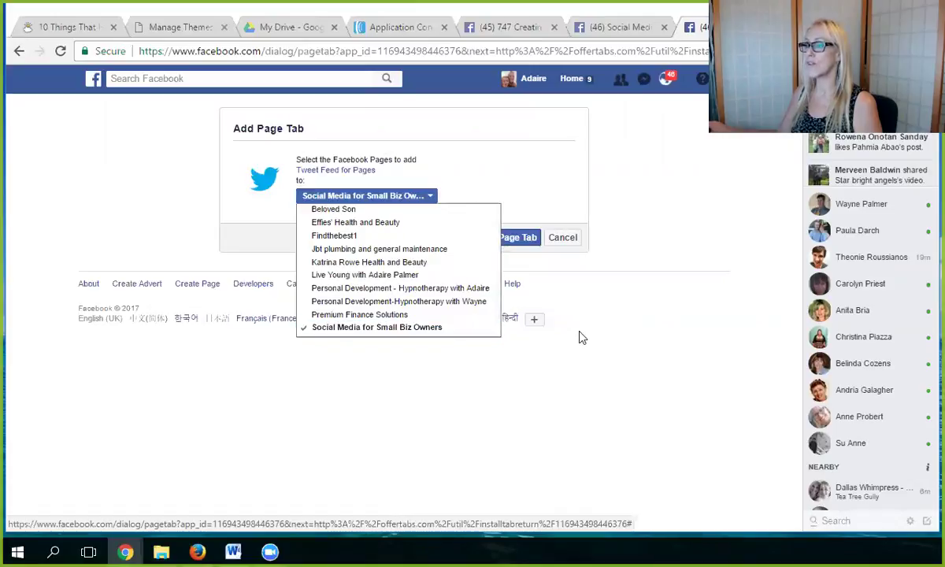
left_click(565, 296)
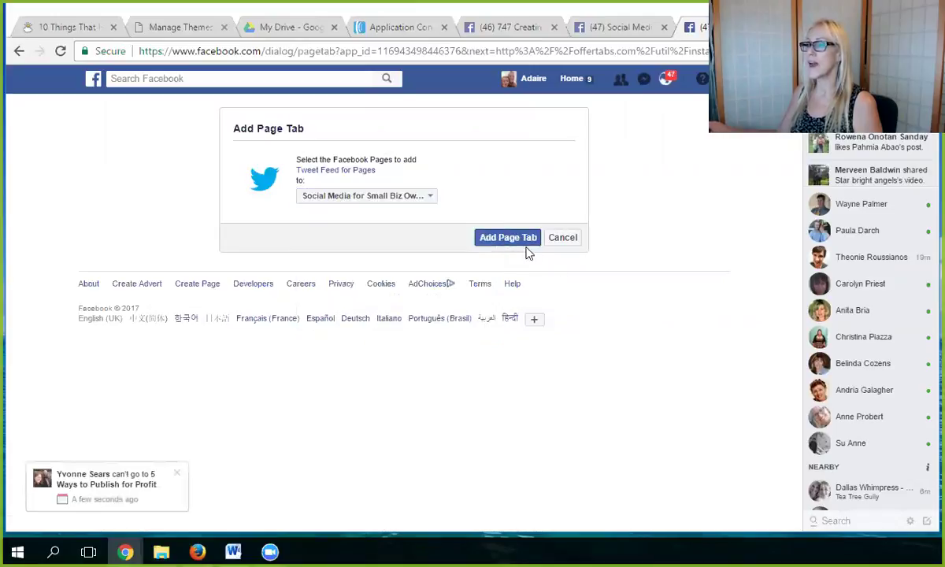
left_click(495, 237)
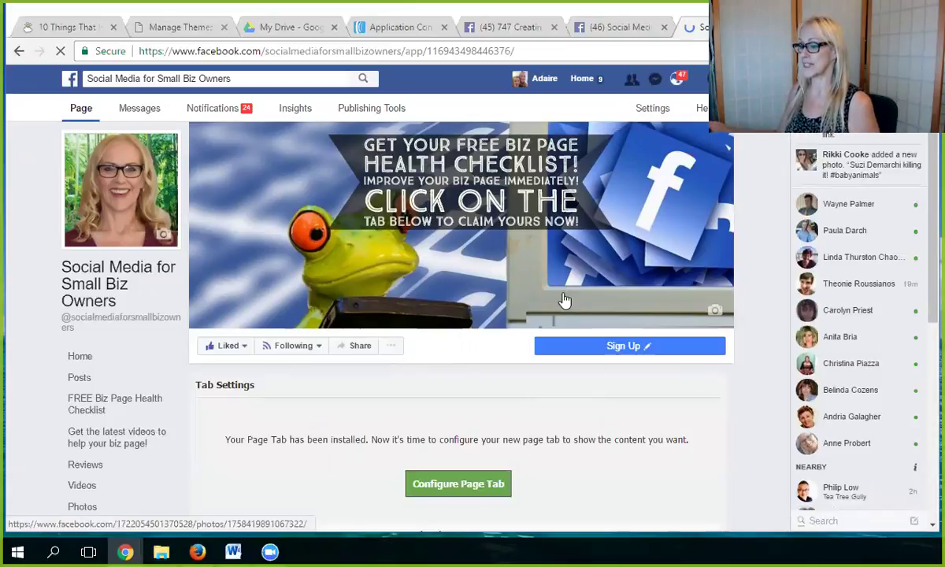
Review the Facebook page's new Twitter tab and open its configuration in Woobox
scroll(589, 423, "down", 2)
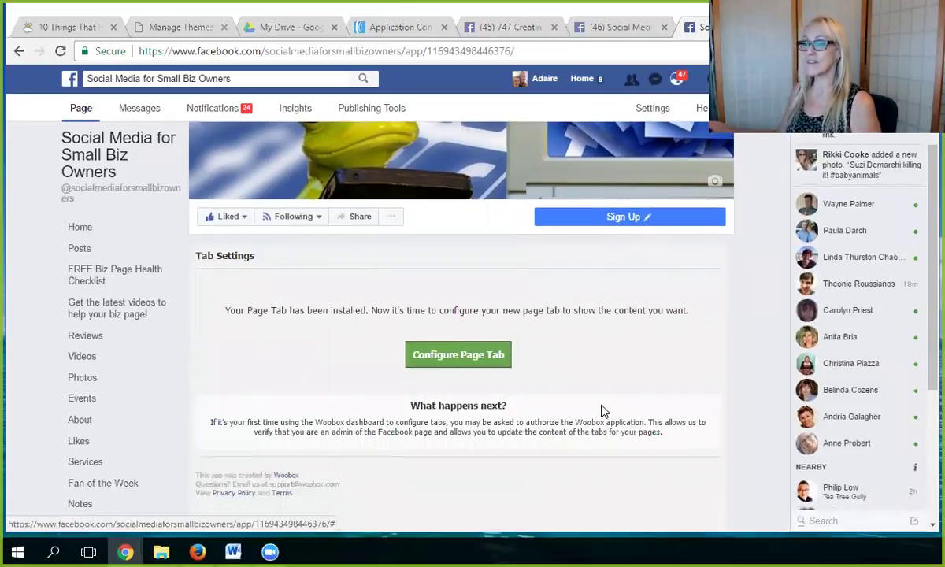
scroll(603, 412, "down", 1)
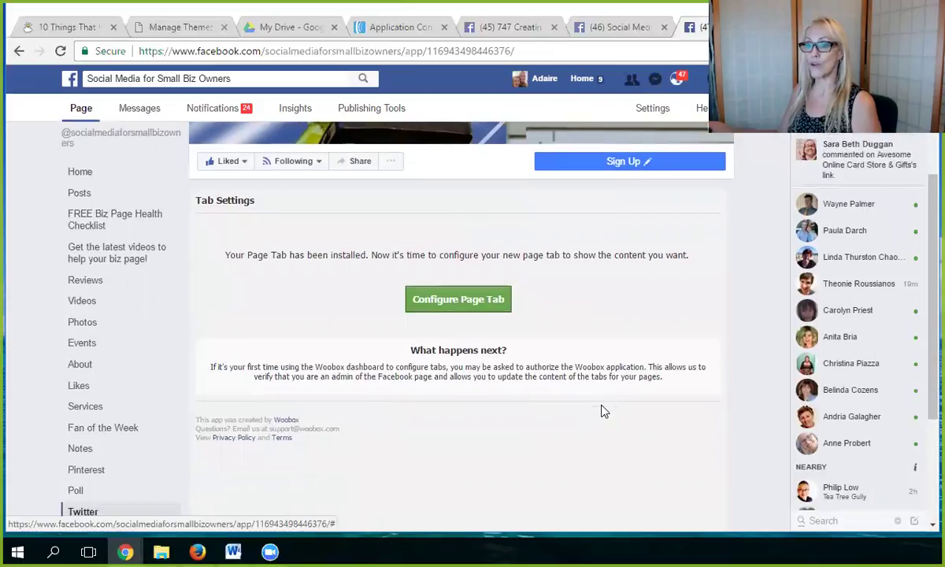
scroll(601, 411, "down", 2)
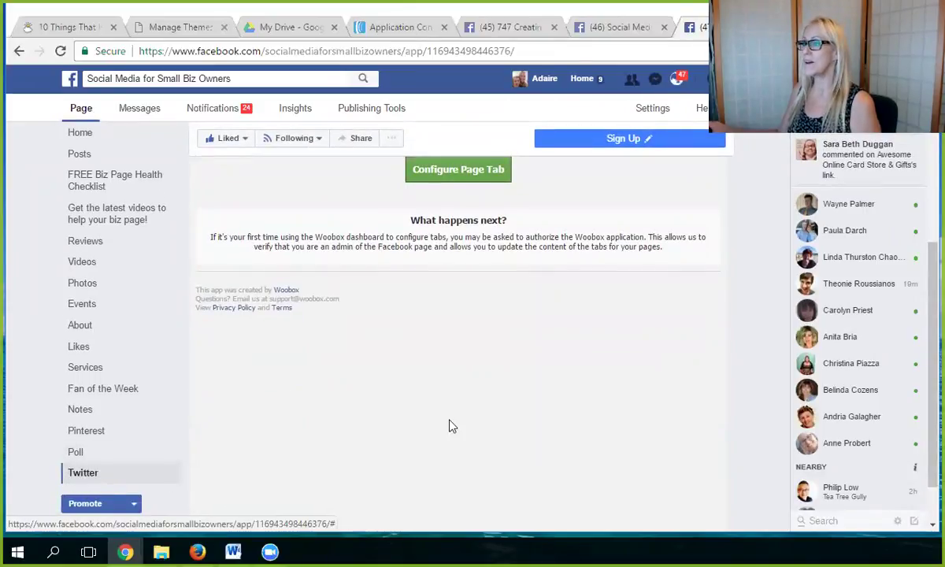
scroll(450, 428, "up", 2)
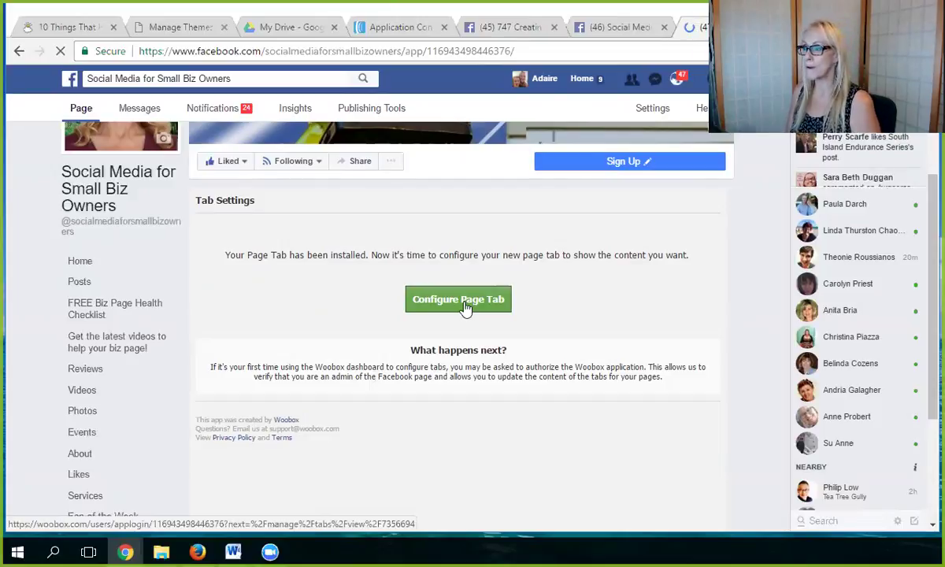
left_click(465, 307)
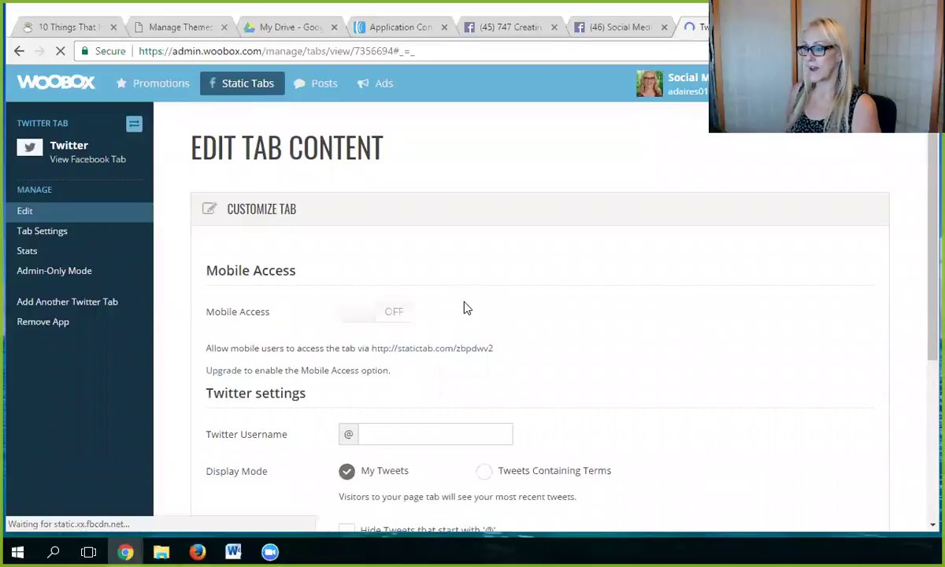
Enter the account's Twitter username in the tab's Twitter settings and save them
scroll(464, 307, "down", 1)
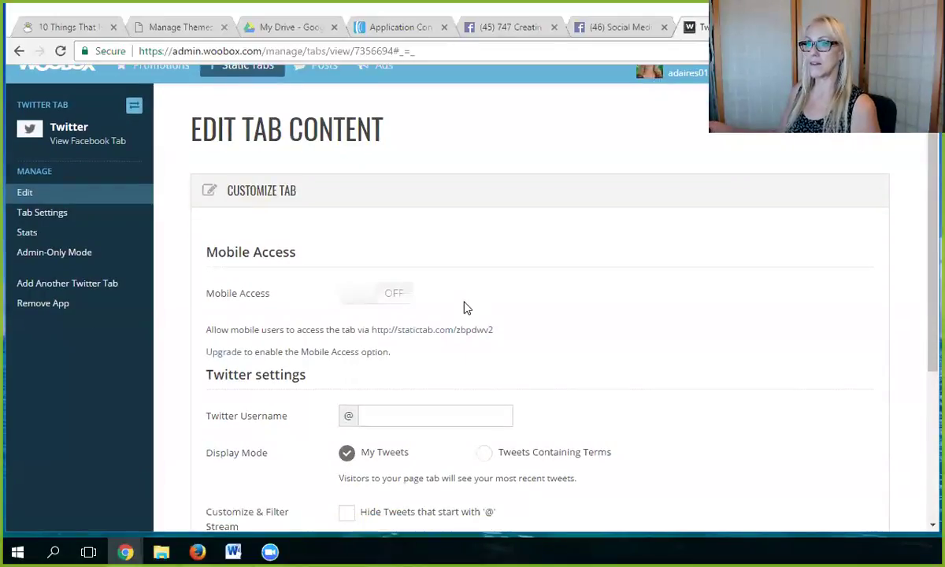
scroll(465, 307, "up", 1)
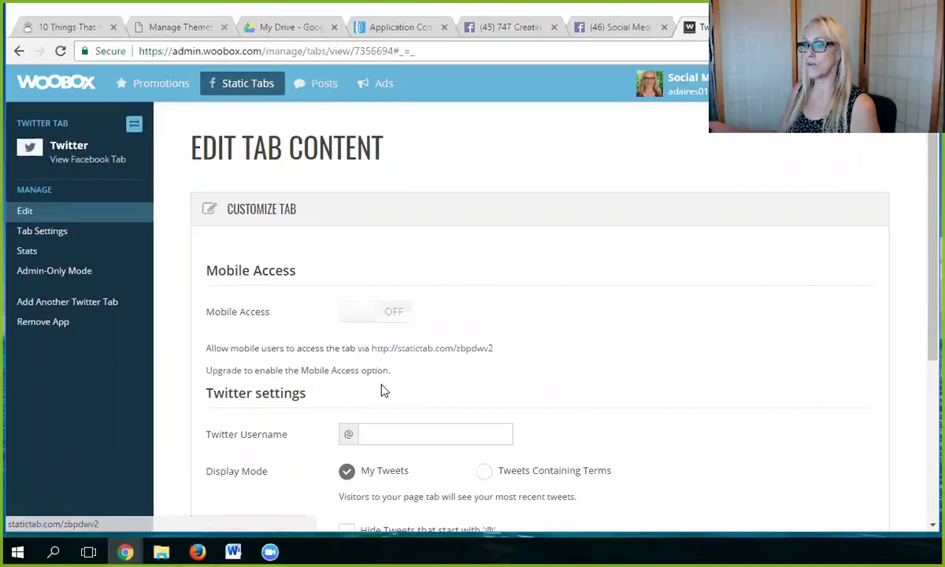
scroll(382, 390, "down", 3)
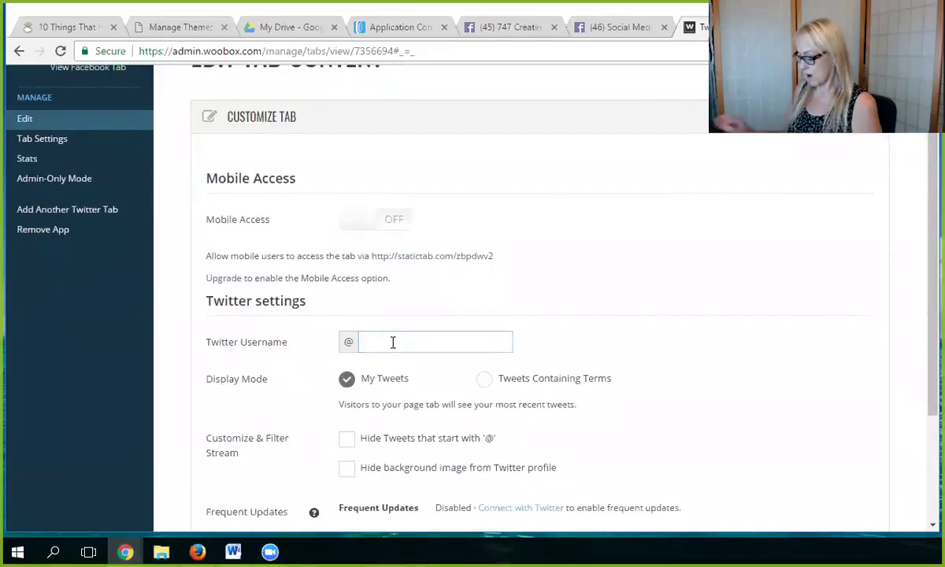
type("Adair")
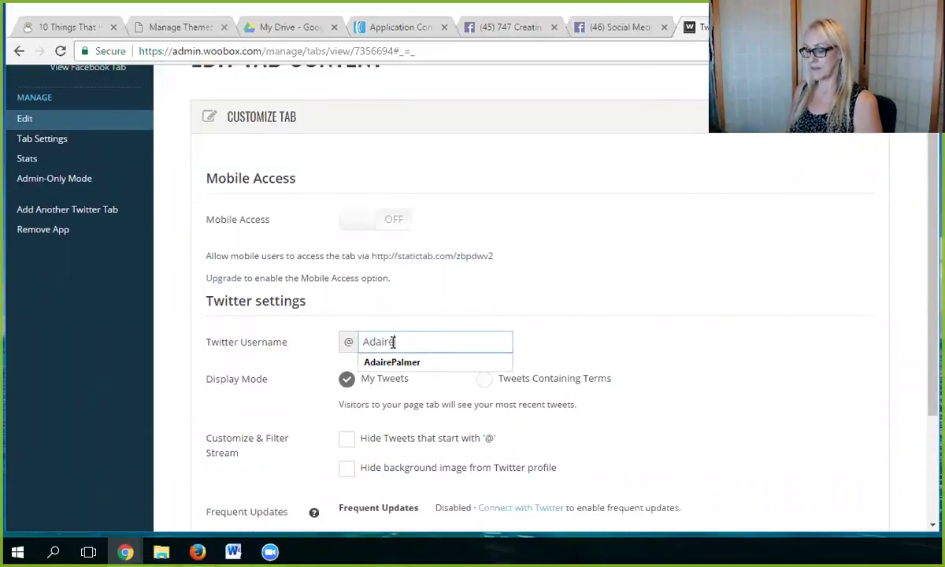
type("es01")
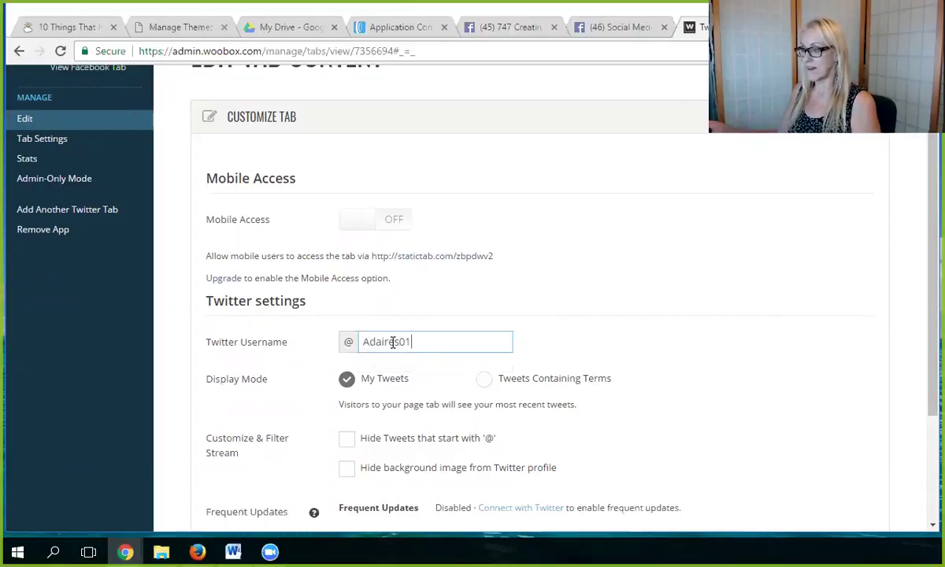
scroll(392, 342, "down", 2)
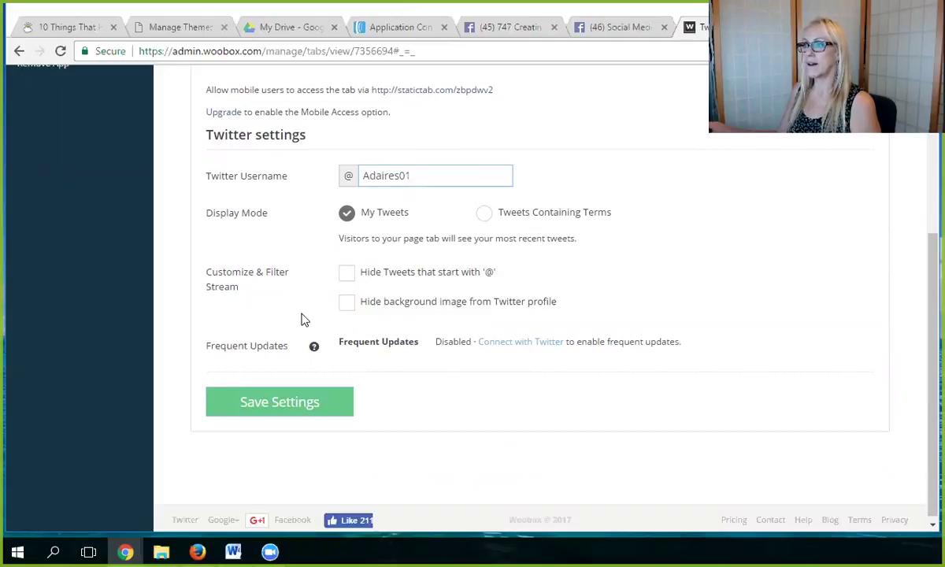
left_click(323, 410)
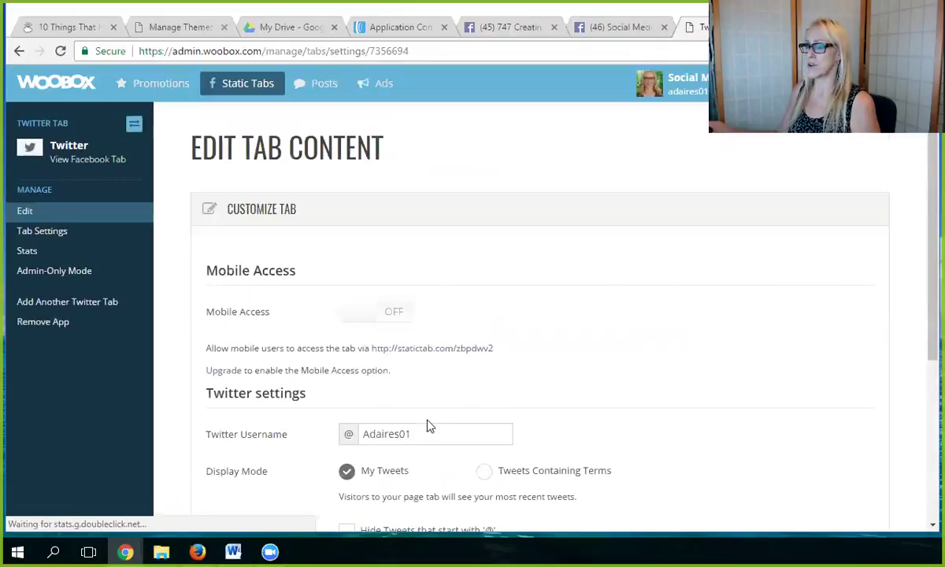
Review the Twitter tab's display, filter and update options and save the settings again
scroll(450, 382, "down", 2)
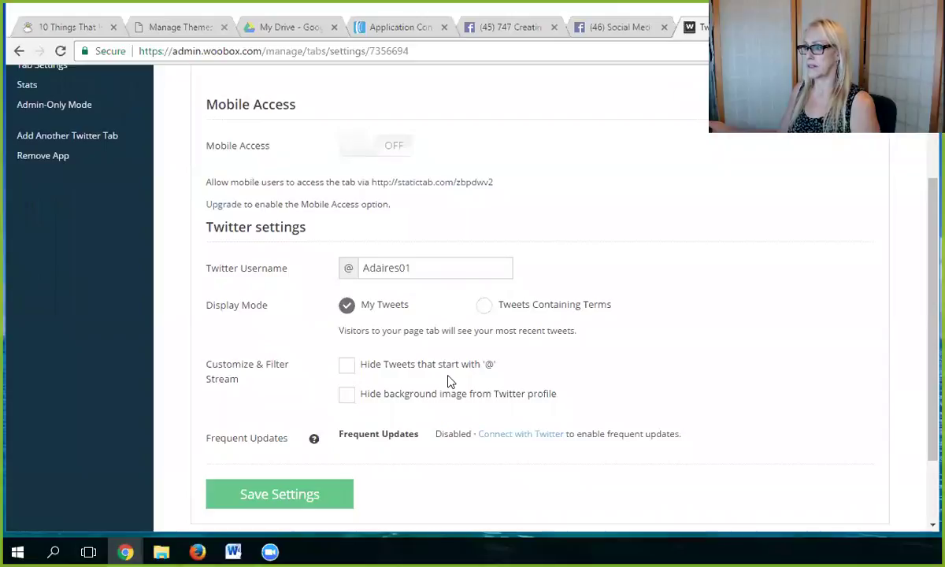
scroll(450, 382, "up", 1)
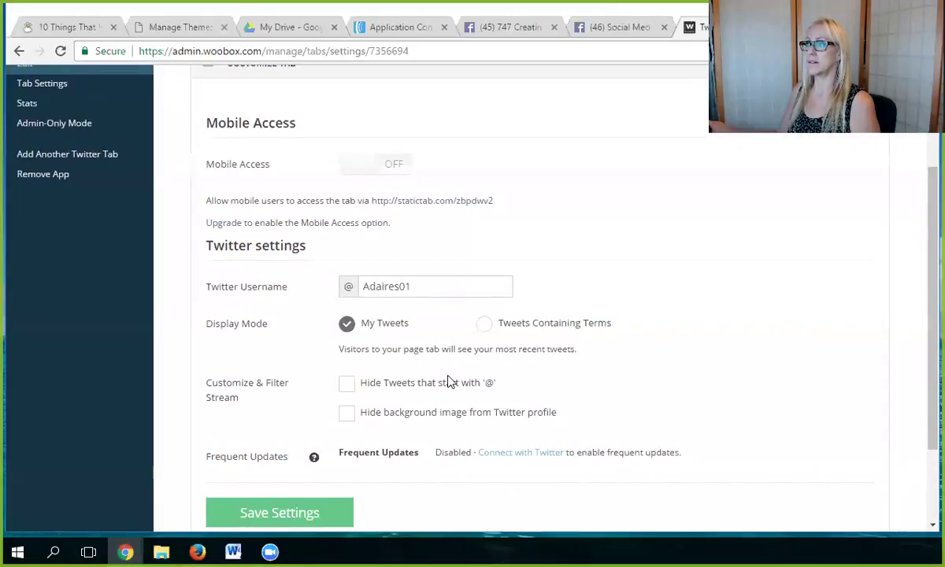
scroll(450, 382, "up", 2)
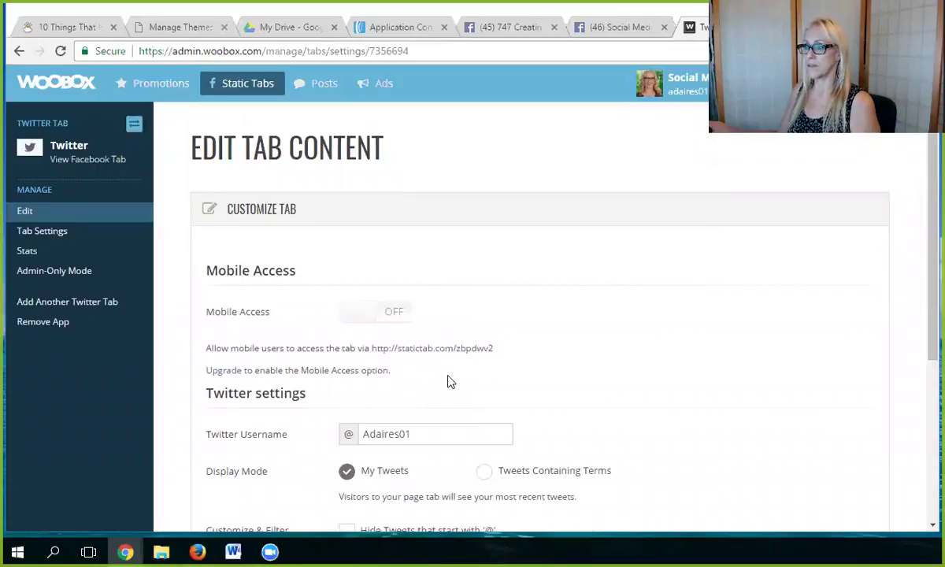
scroll(449, 382, "down", 3)
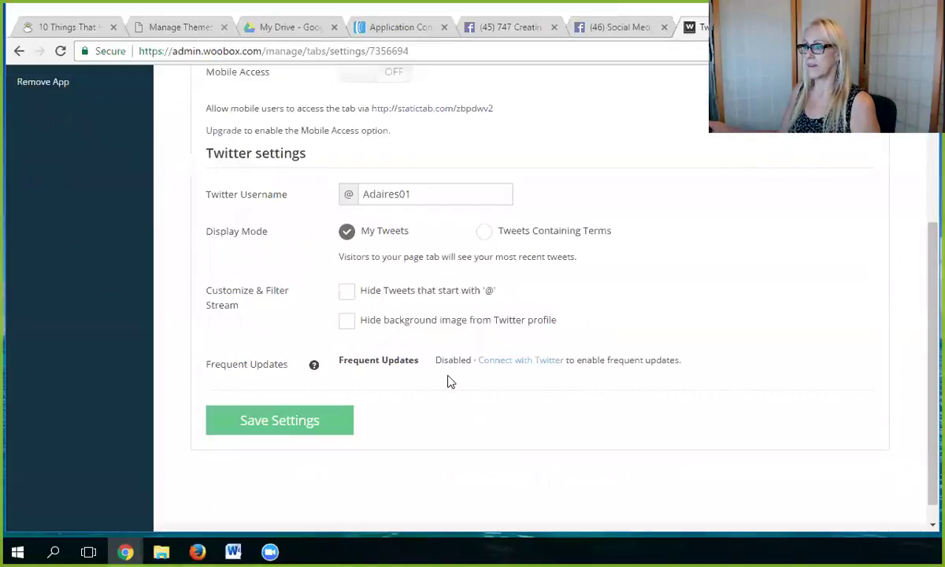
scroll(449, 382, "up", 2)
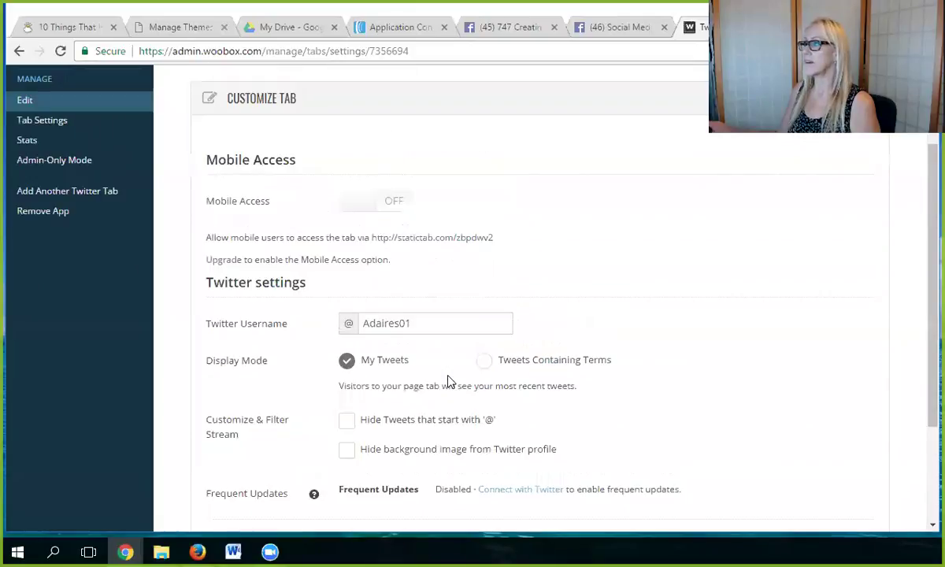
scroll(450, 382, "down", 2)
left_click(266, 399)
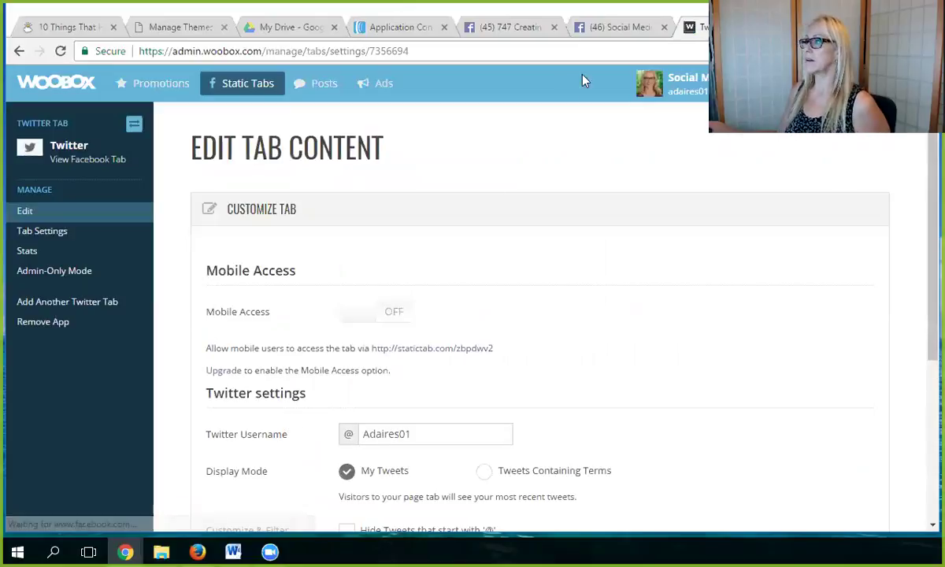
Check the Social Media for Small Biz Owners page's section list for the Twitter tab
left_click(618, 27)
scroll(348, 394, "down", 5)
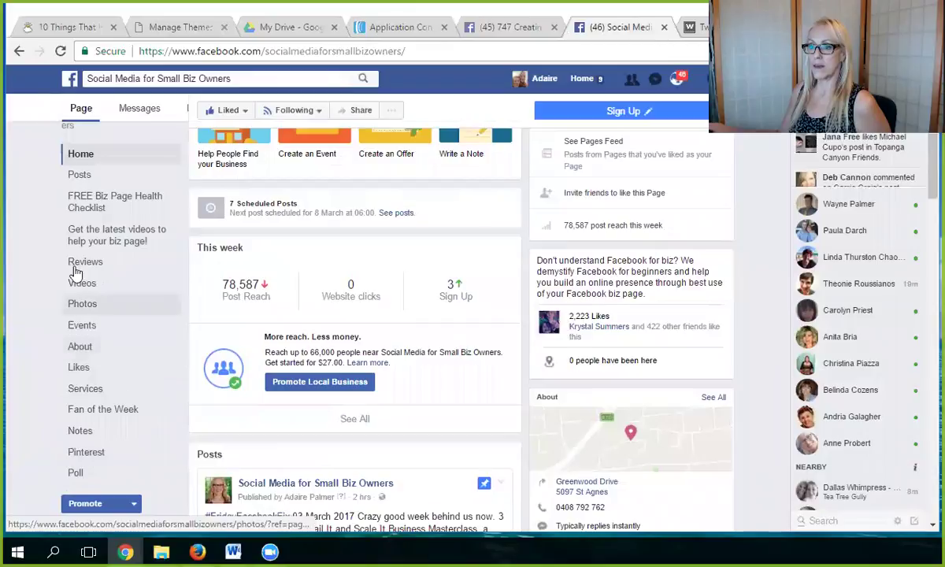
scroll(100, 370, "down", 3)
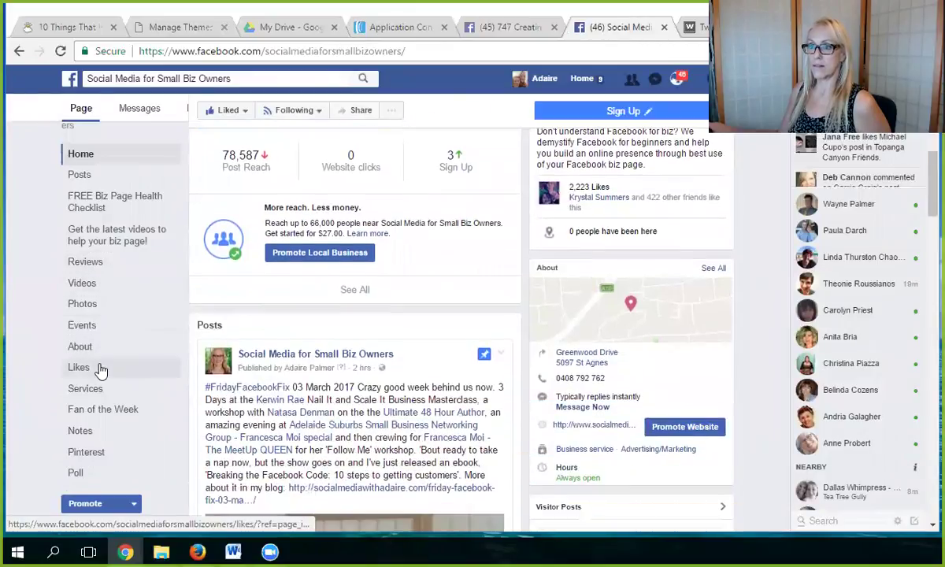
scroll(99, 369, "up", 2)
scroll(99, 382, "down", 6)
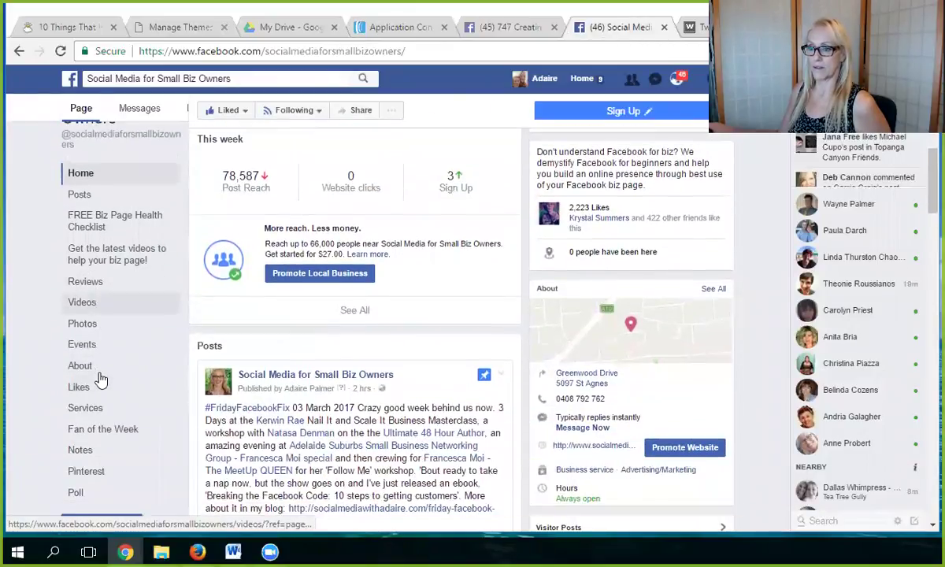
scroll(103, 390, "up", 2)
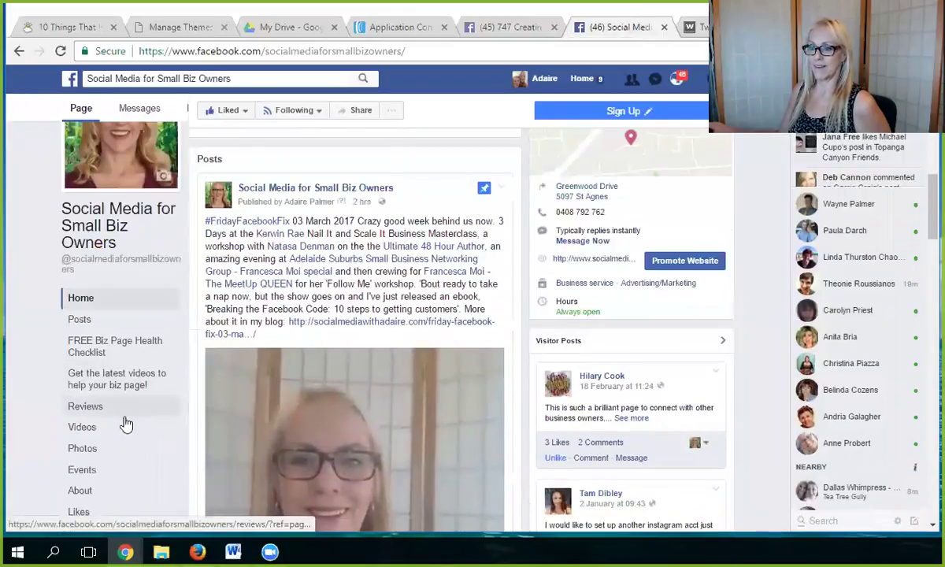
scroll(125, 423, "down", 1)
scroll(125, 423, "down", 2)
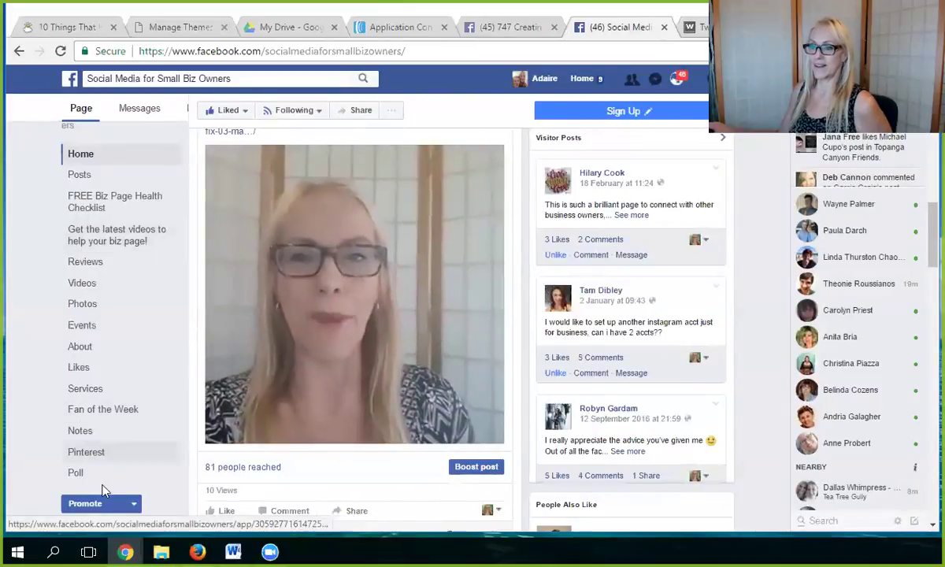
Return to the Woobox editor and open the Tab Settings of the Twitter tab
left_click(696, 27)
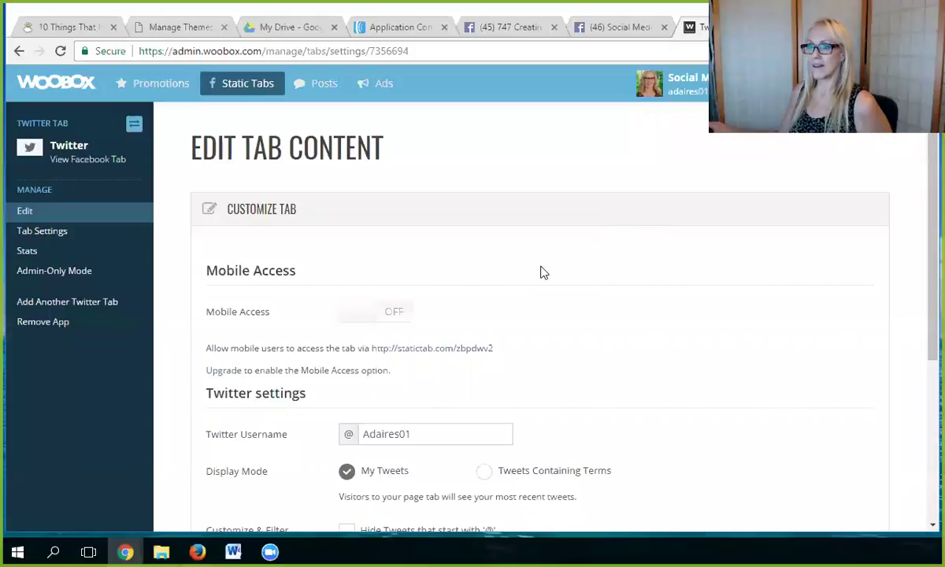
left_click(32, 233)
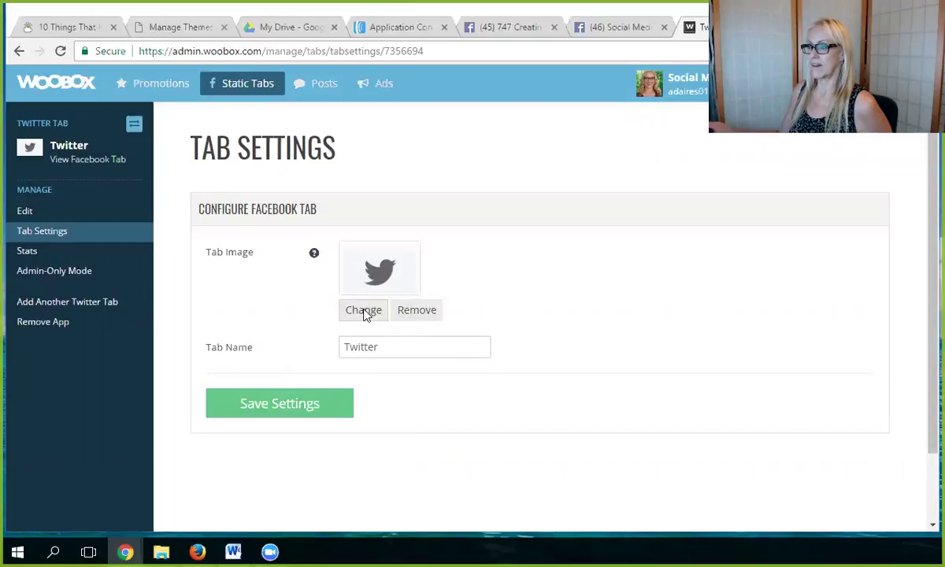
Start changing the Twitter tab's image and browse to the Profile Pictures Sept 25 2016 folder in Documents
left_click(364, 311)
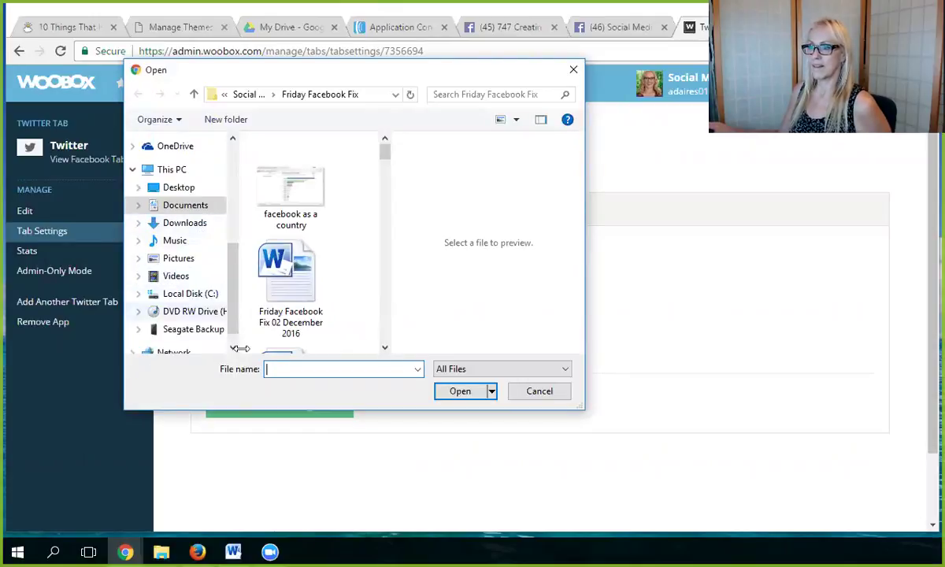
left_click(386, 347)
left_click(386, 348)
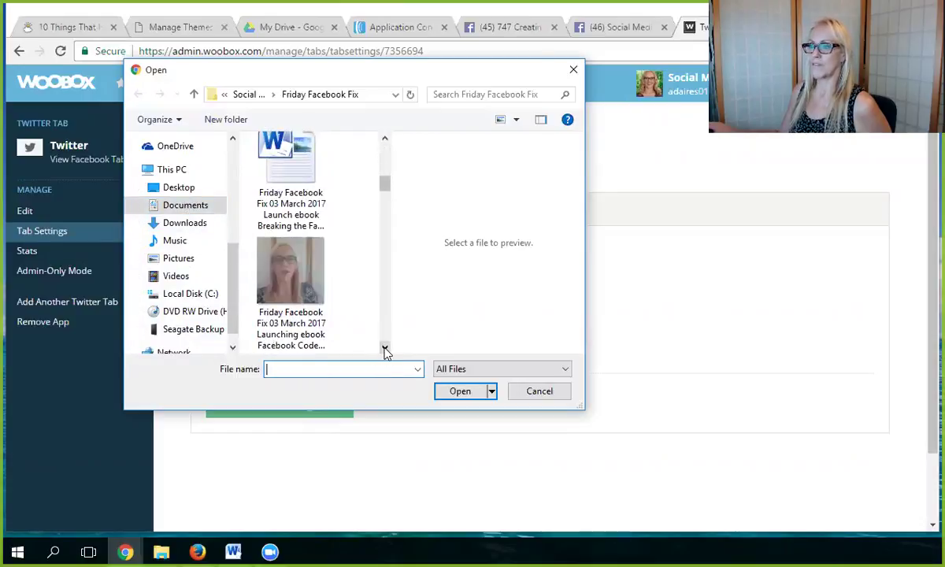
left_click(183, 206)
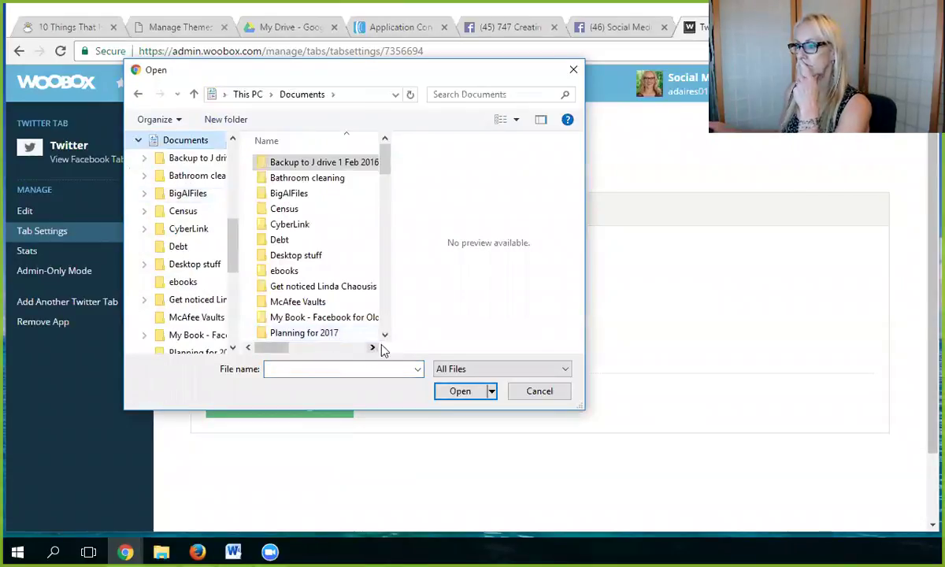
left_click(384, 334)
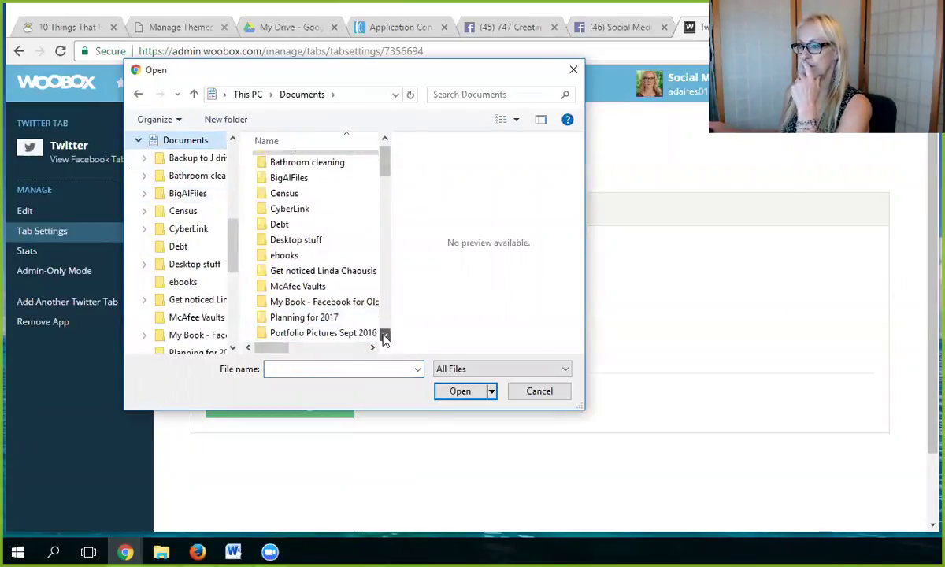
double_click(339, 333)
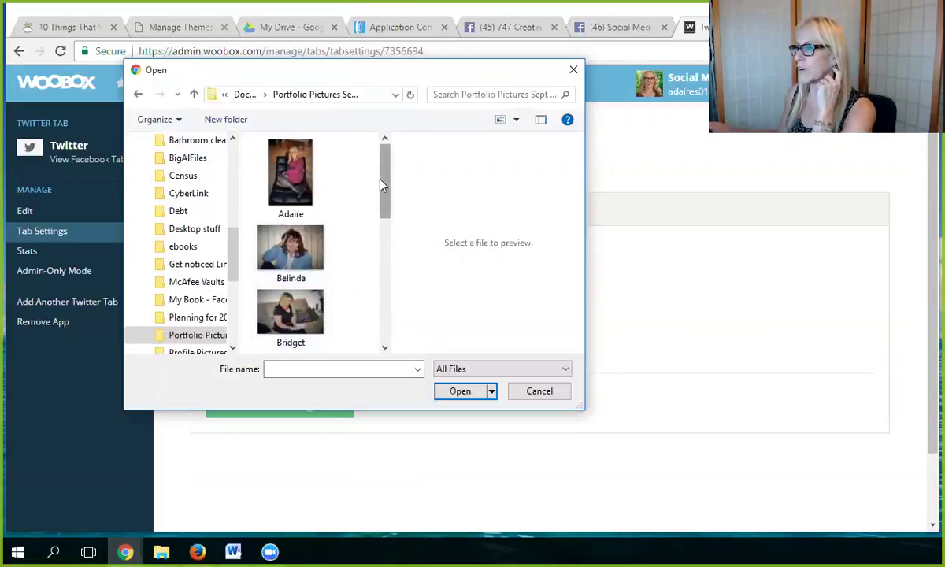
left_click(233, 349)
left_click(191, 337)
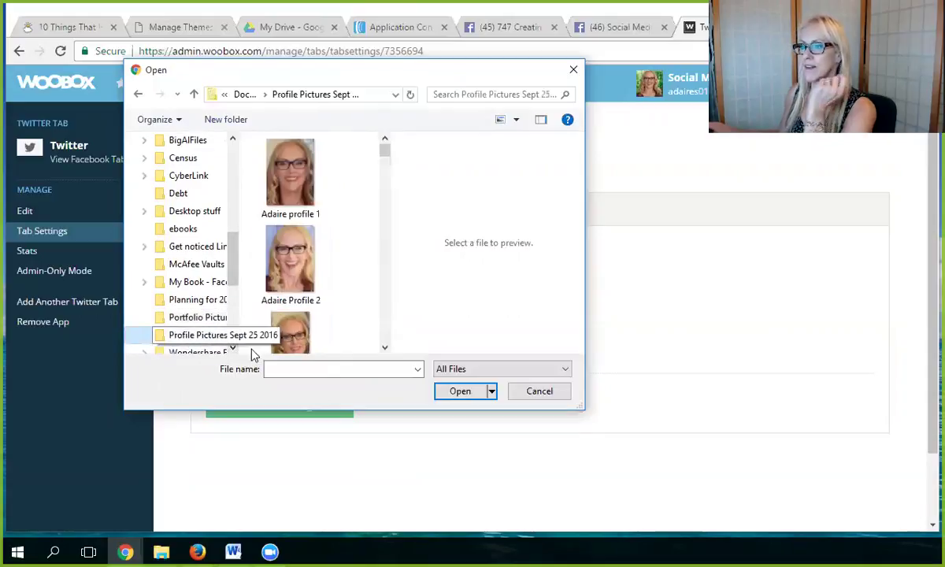
Use the "profile 5" portrait from the folder as the Twitter tab's image and save the tab settings
left_click(385, 349)
left_click(385, 349)
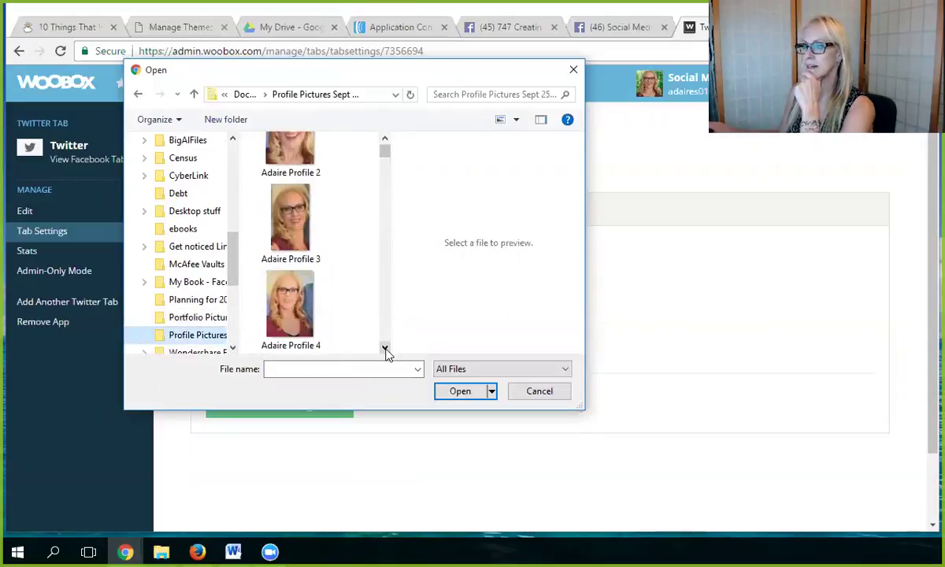
left_click(386, 349)
left_click(385, 349)
left_click(385, 349)
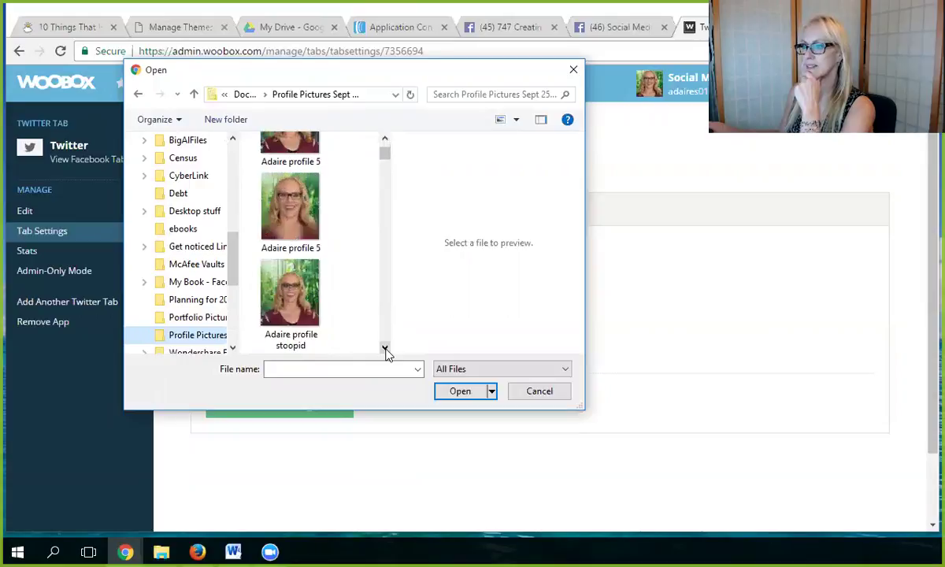
left_click(386, 349)
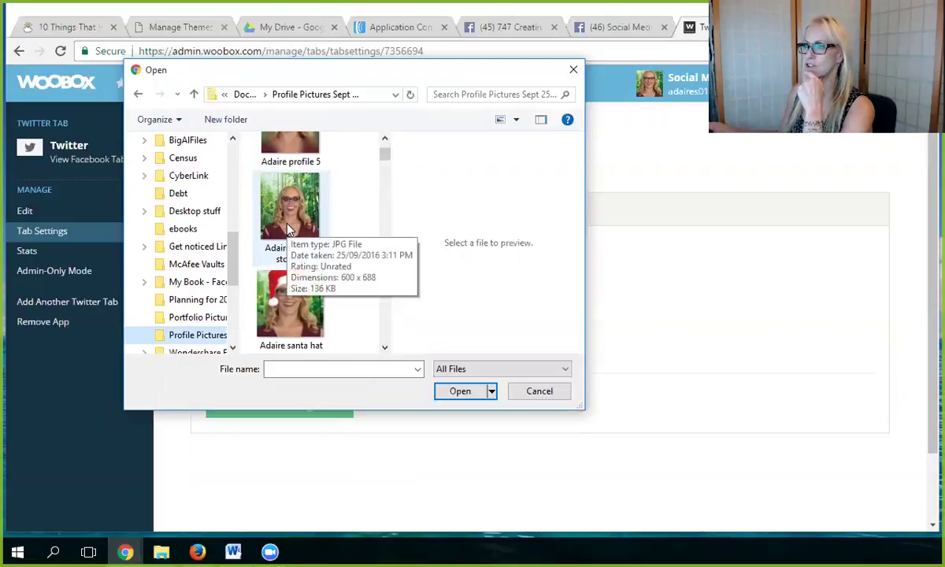
left_click(384, 140)
left_click(280, 157)
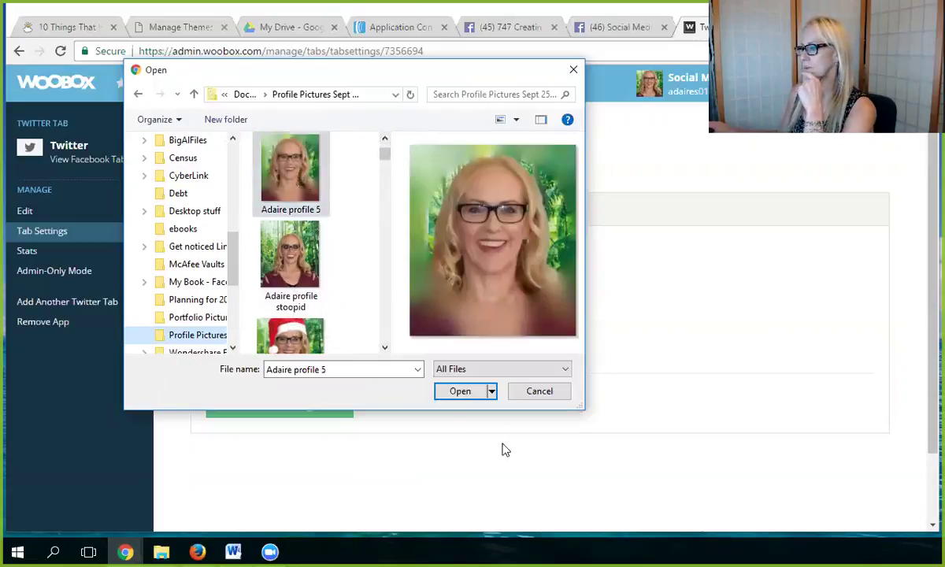
left_click(461, 392)
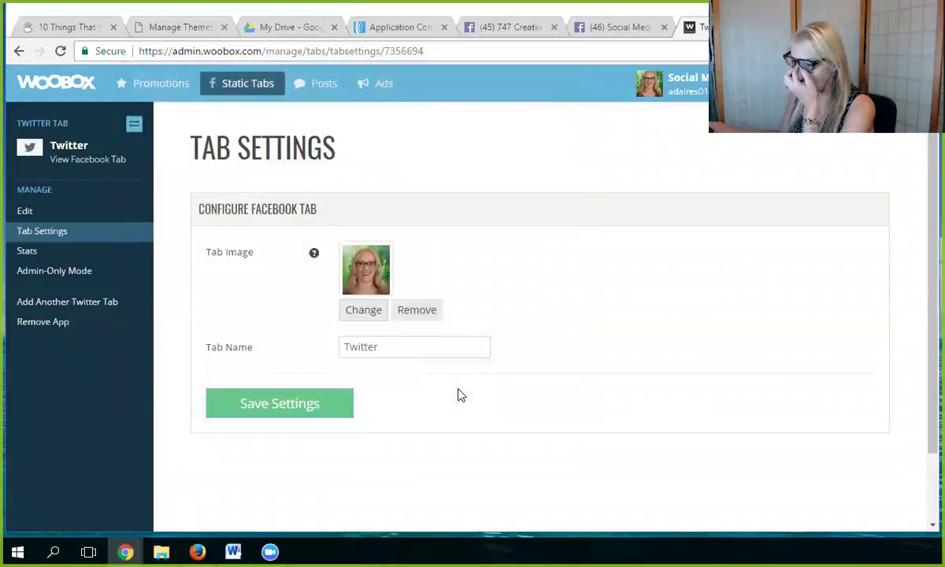
left_click(323, 407)
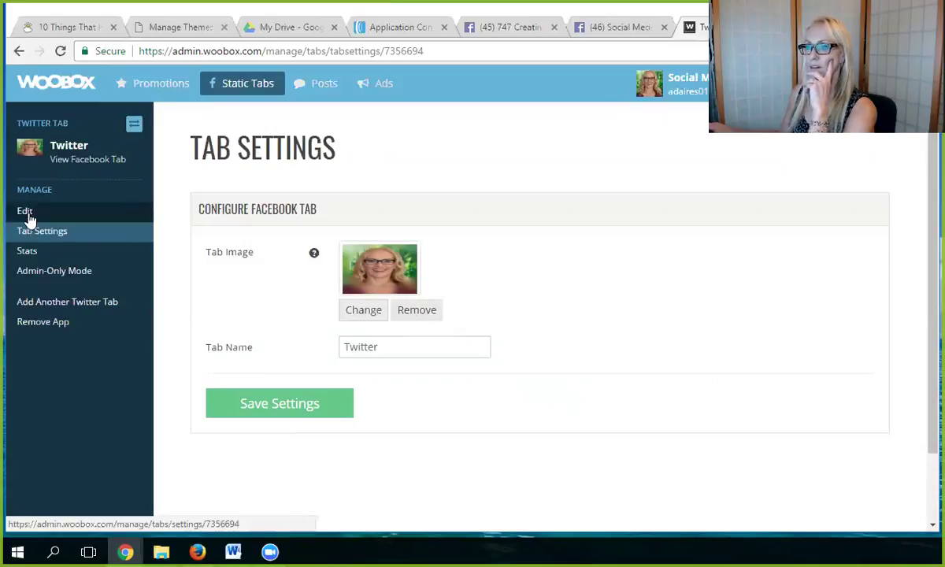
Reload the Social Media for Small Biz Owners Facebook page and open its Twitter section
left_click(597, 31)
left_click(61, 51)
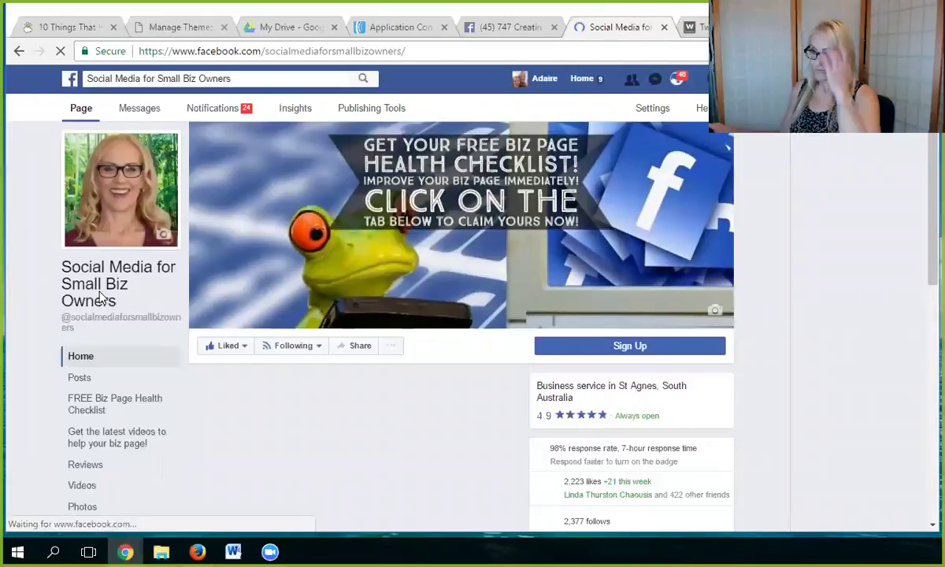
scroll(95, 297, "down", 3)
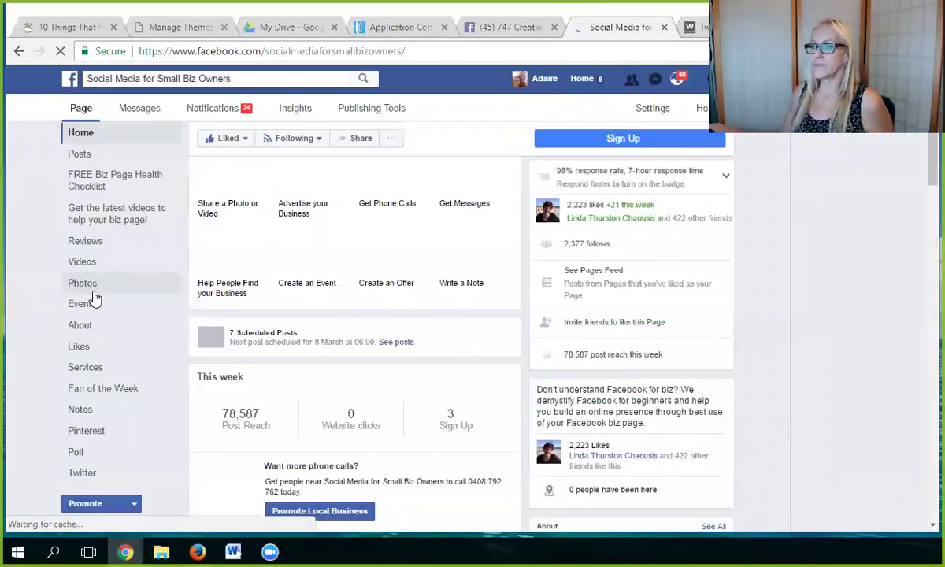
left_click(82, 476)
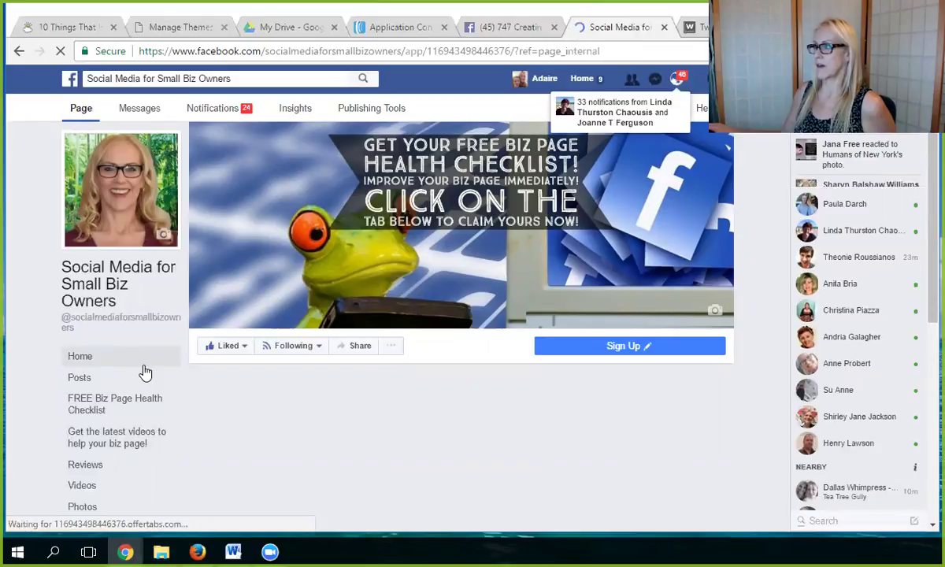
Look through the profile header and tweets in the page's Twitter feed
scroll(145, 372, "down", 3)
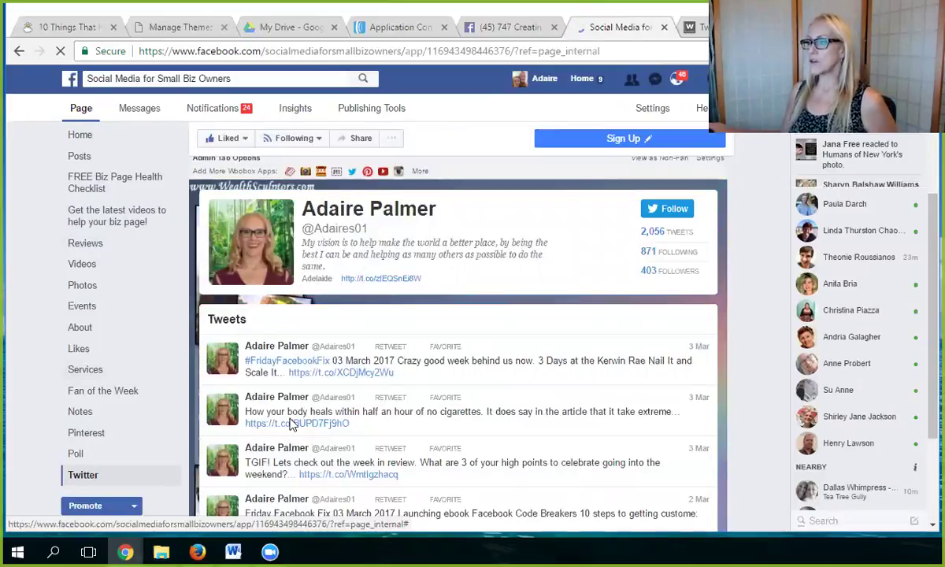
scroll(464, 384, "up", 3)
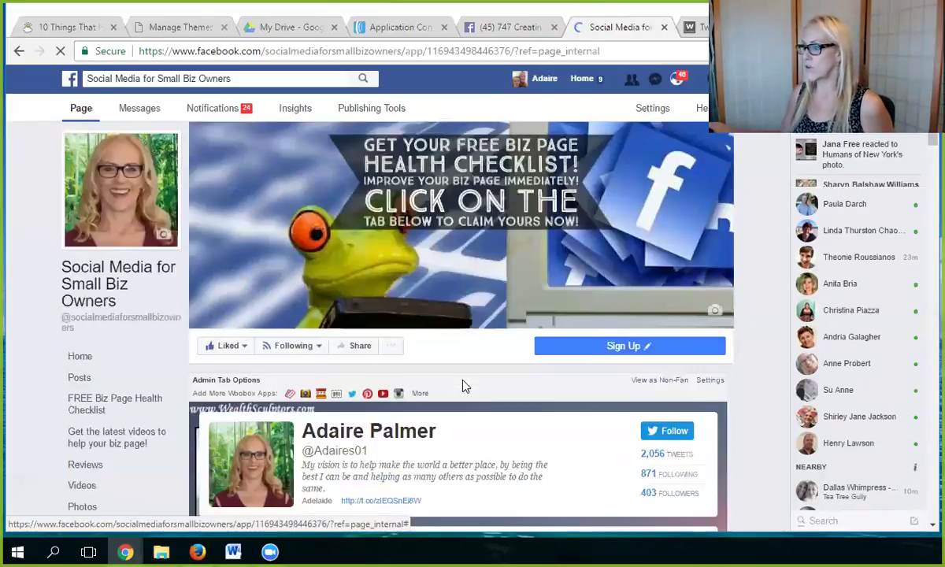
scroll(464, 385, "down", 2)
scroll(464, 385, "down", 2)
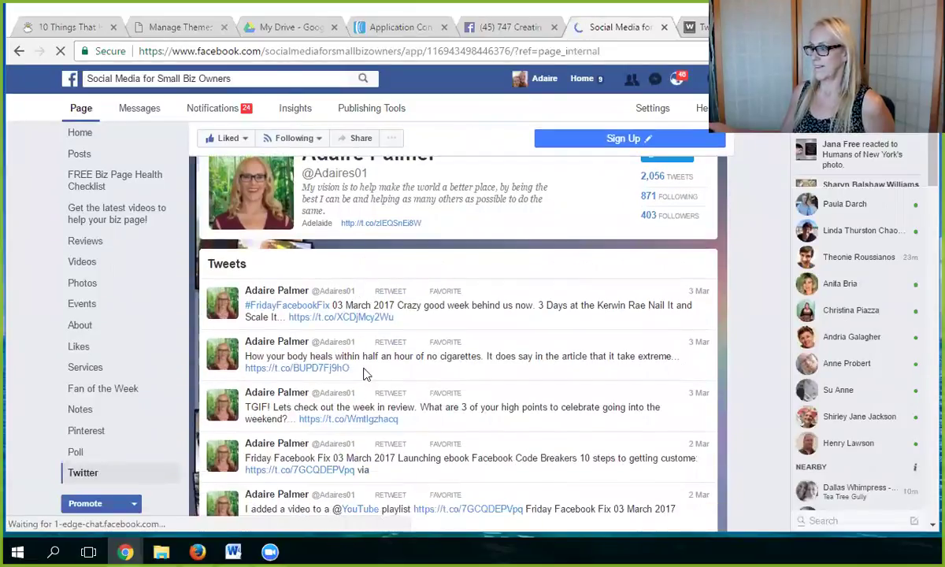
scroll(408, 374, "down", 1)
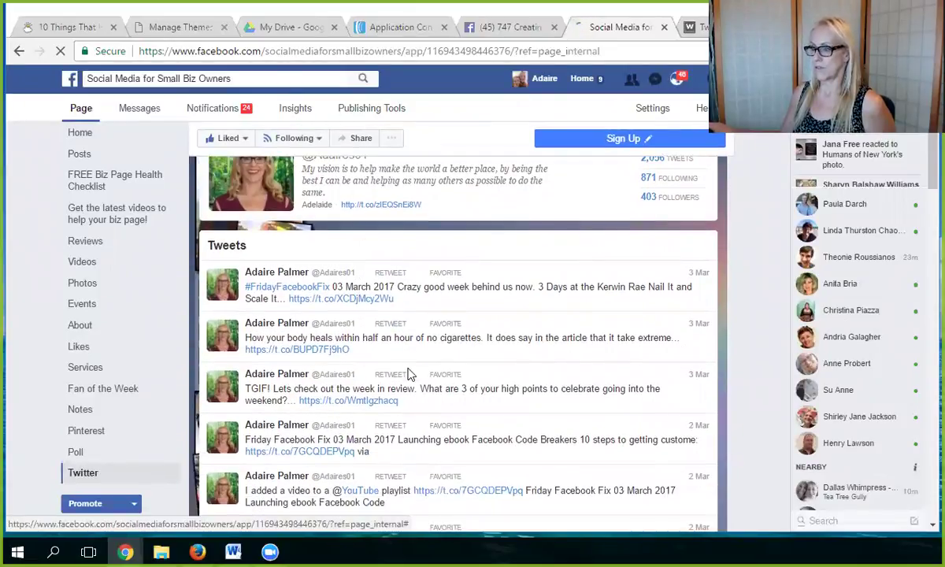
scroll(429, 425, "down", 2)
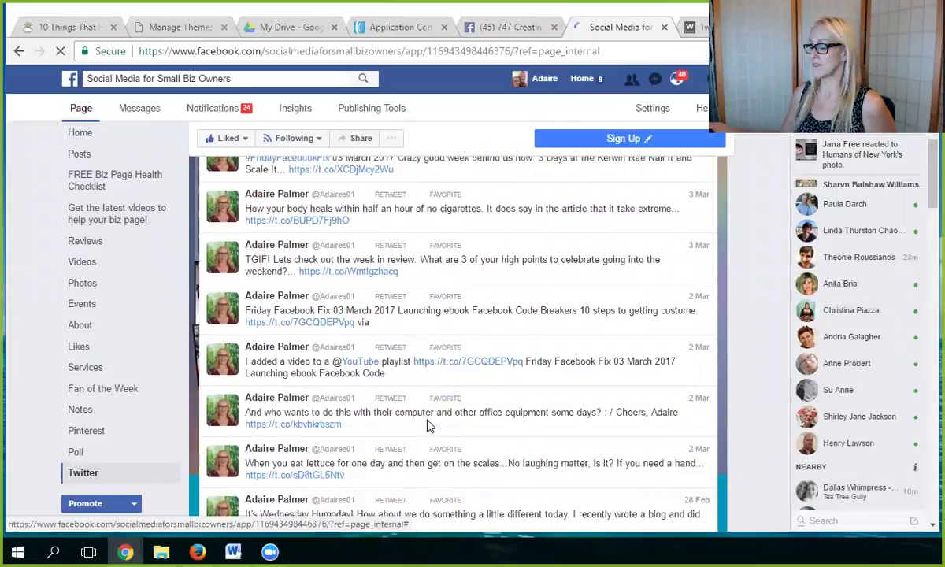
scroll(430, 425, "down", 2)
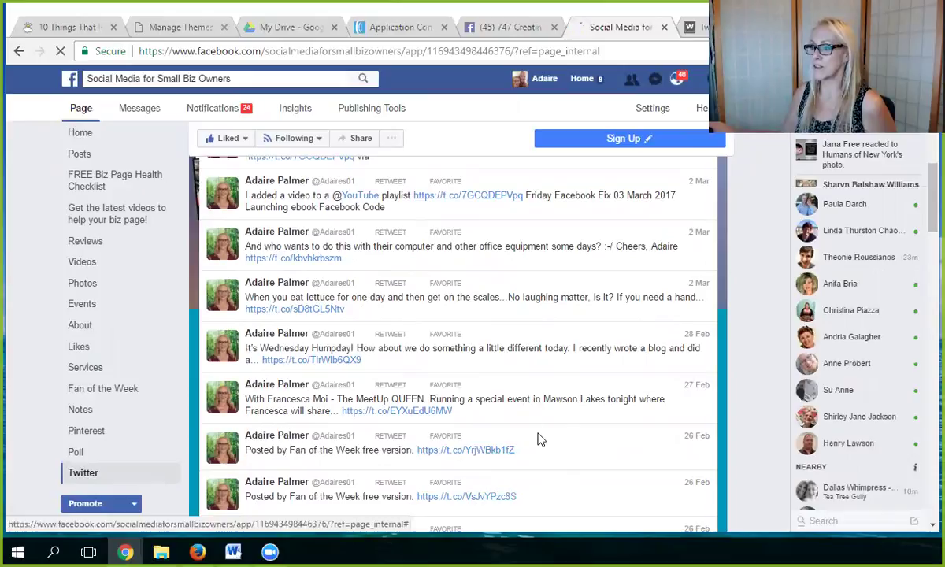
scroll(540, 439, "down", 2)
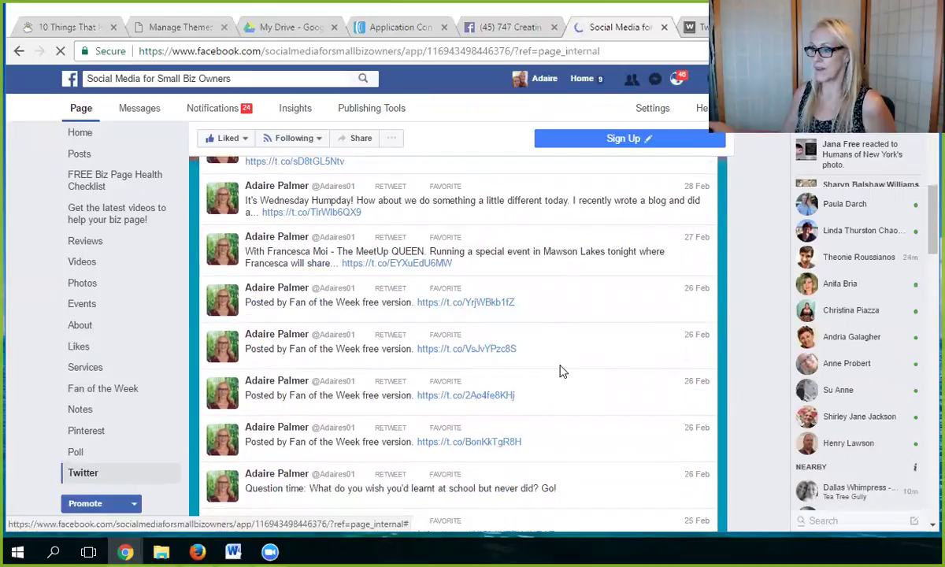
scroll(558, 376, "down", 5)
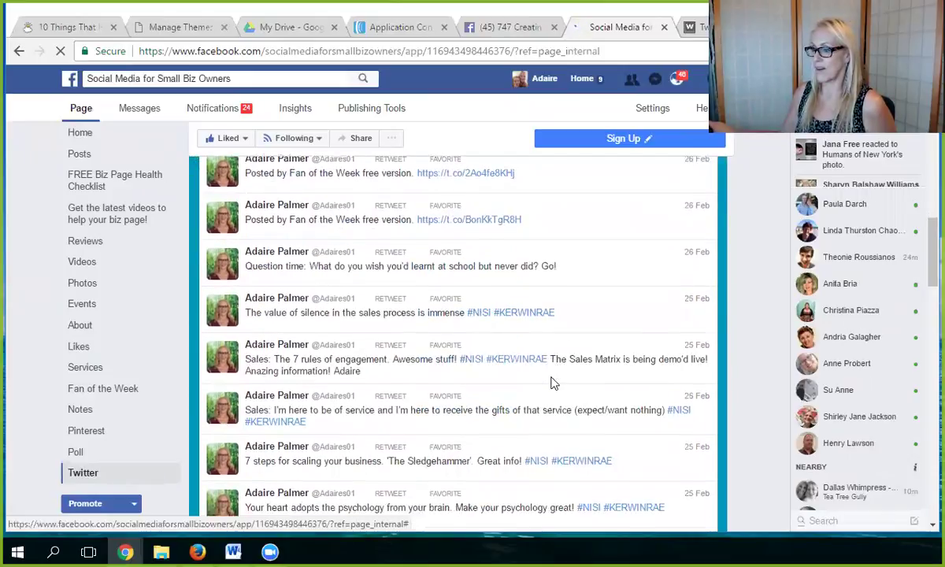
scroll(538, 398, "down", 4)
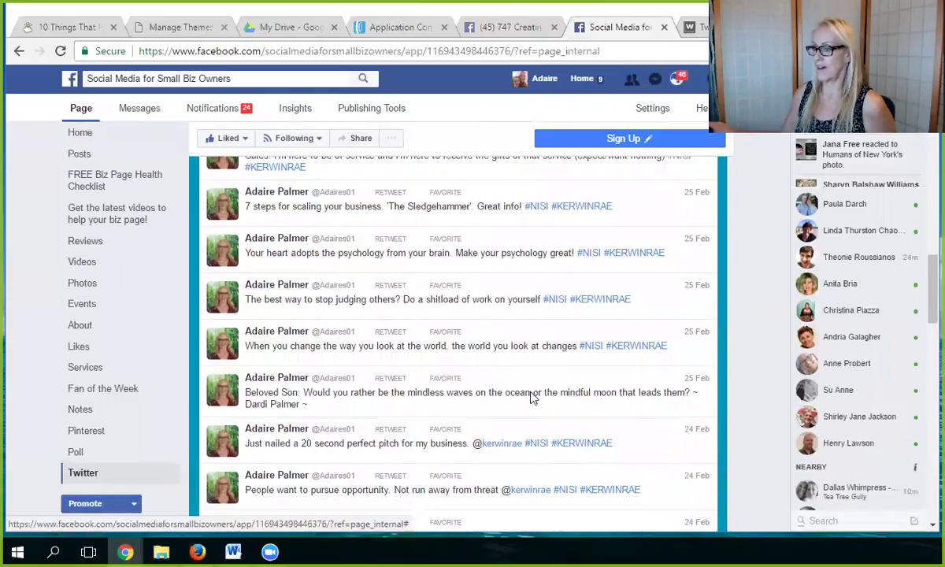
scroll(493, 402, "down", 4)
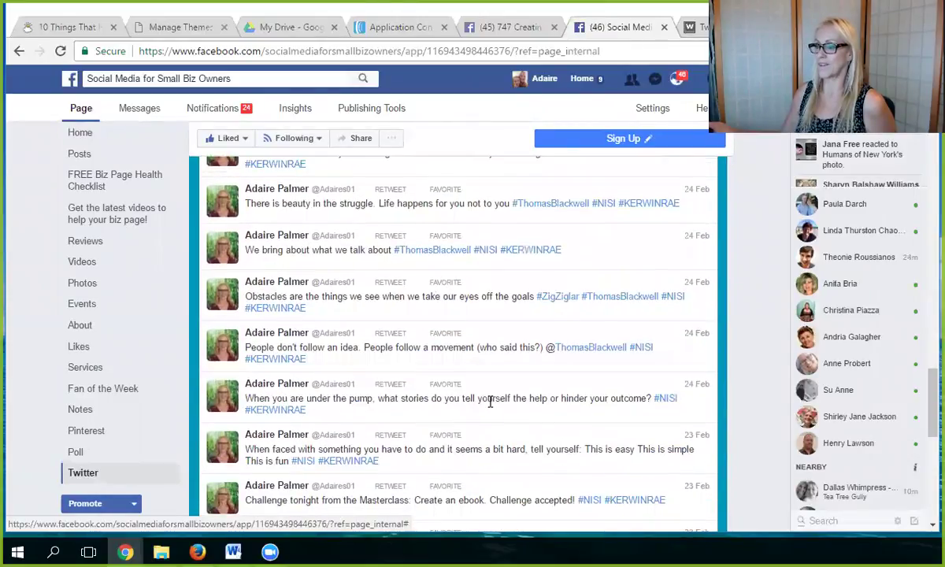
scroll(490, 401, "down", 2)
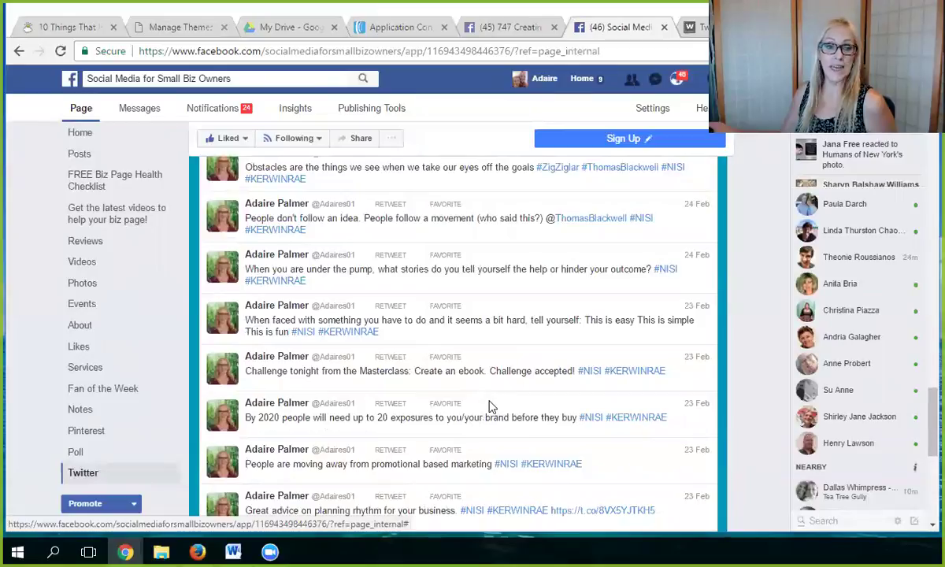
scroll(486, 407, "down", 4)
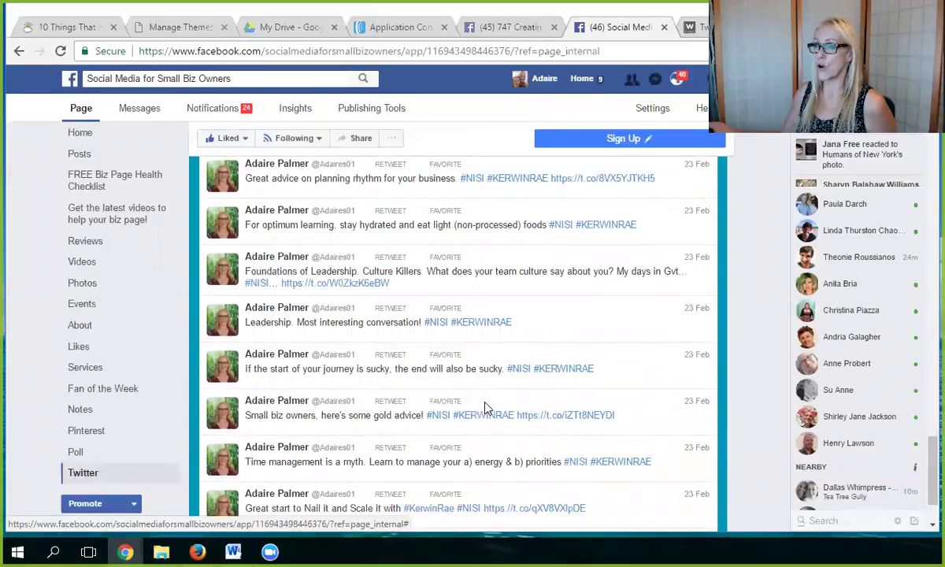
Open the personal Facebook account's settings and display the Apps section
left_click(544, 79)
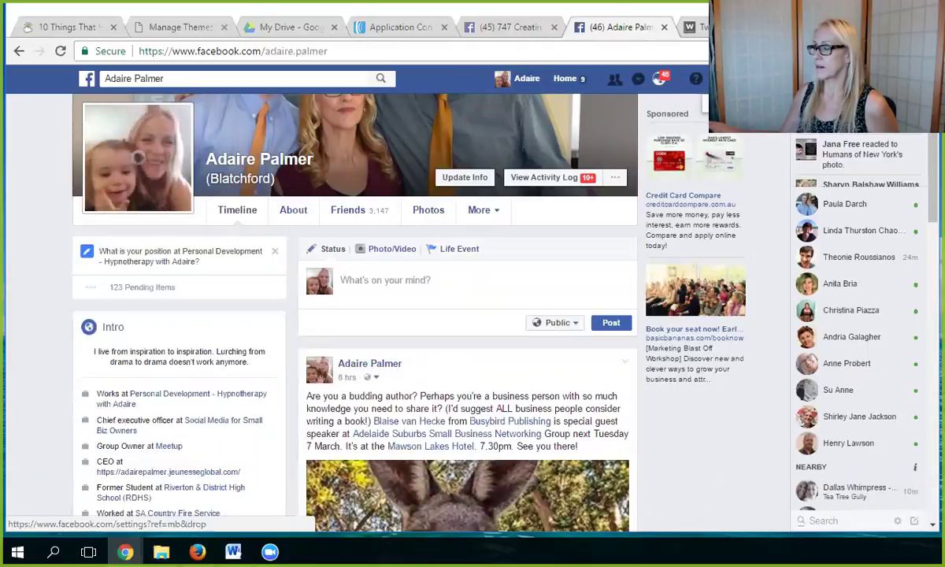
left_click(712, 78)
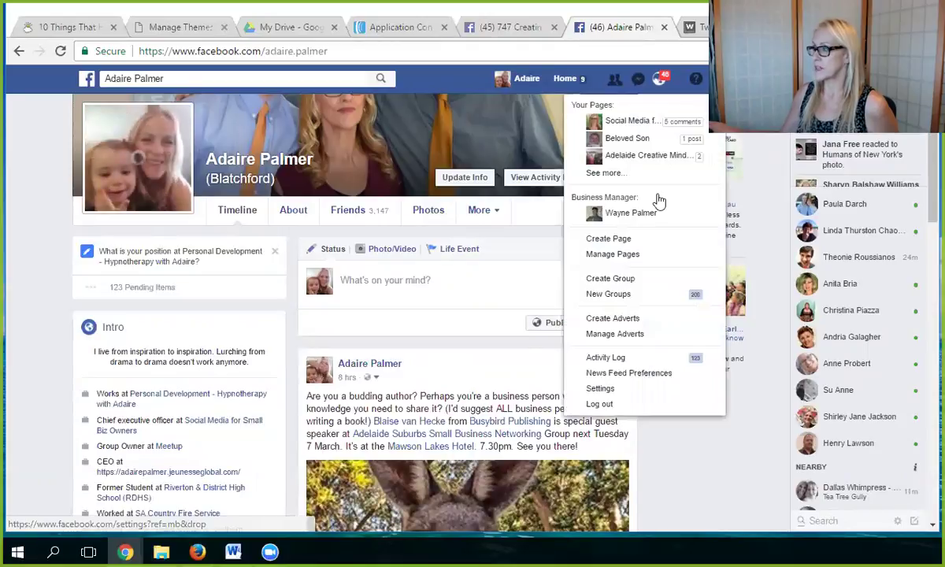
left_click(600, 389)
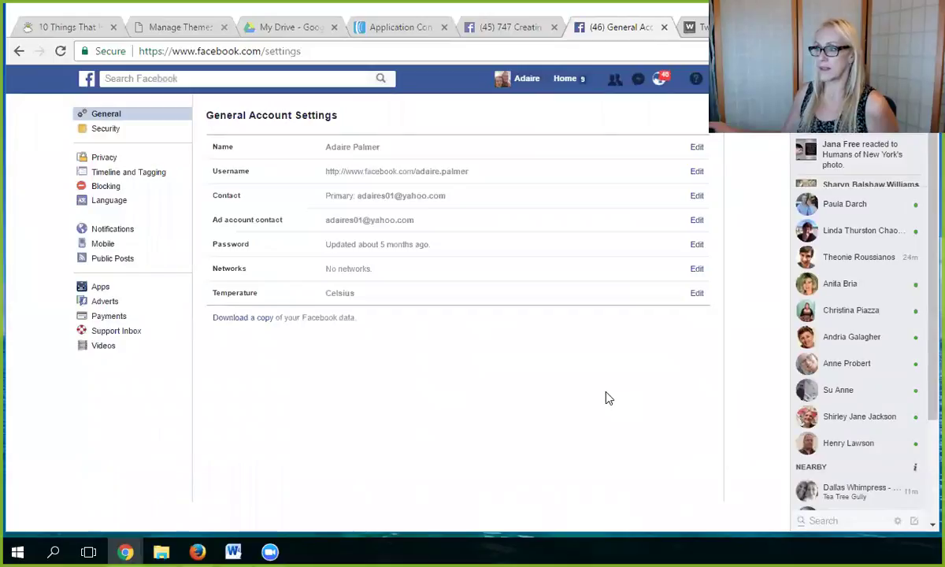
left_click(100, 290)
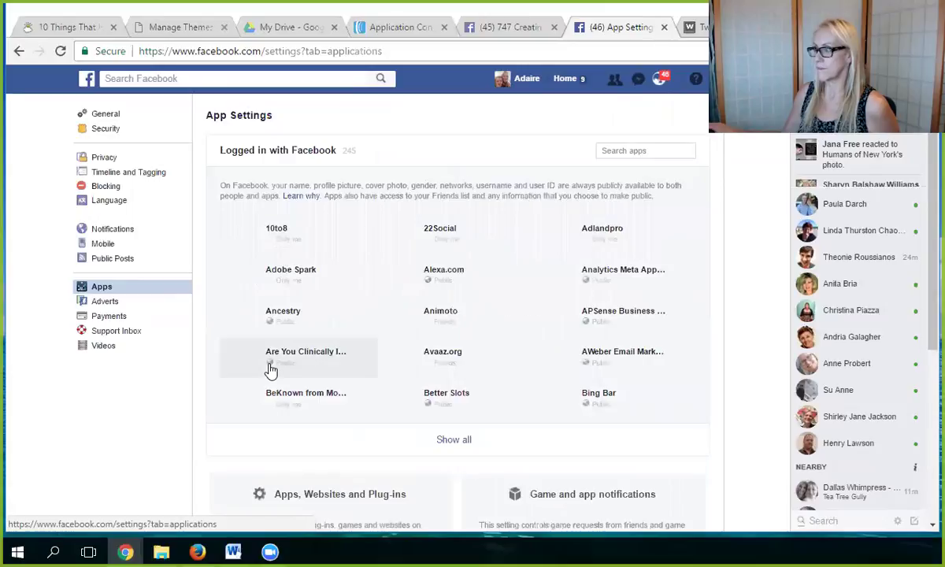
Look over the App Settings options and return to the General Account Settings
scroll(270, 370, "down", 2)
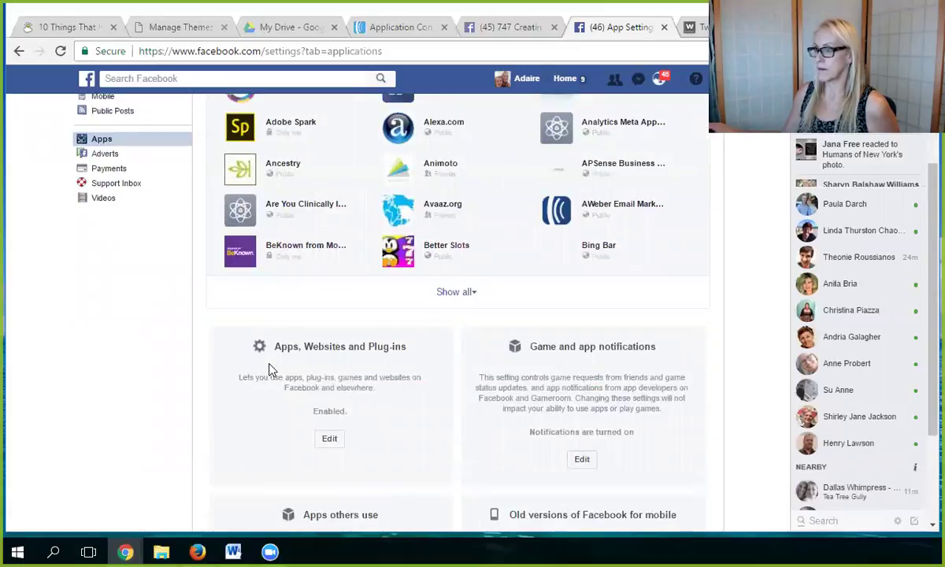
scroll(270, 371, "down", 2)
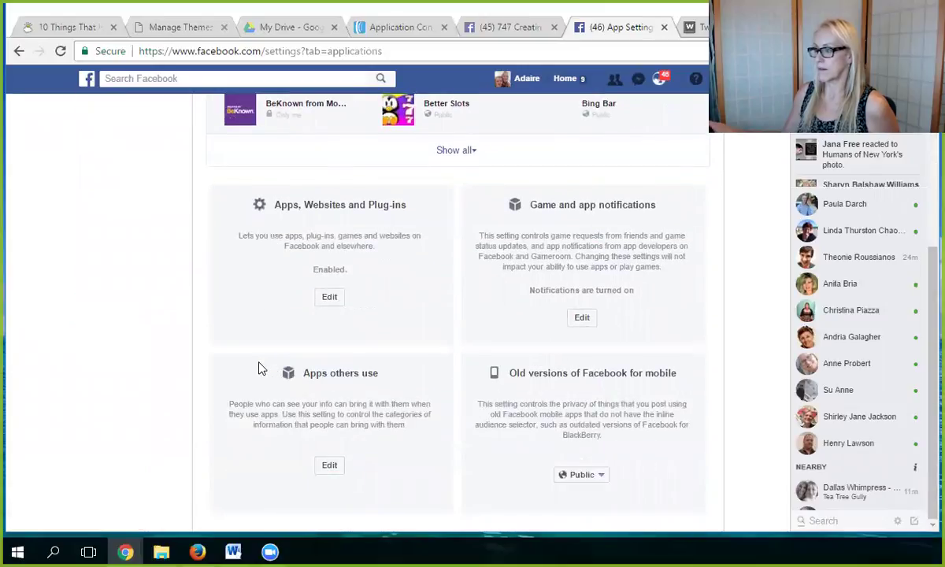
scroll(252, 368, "up", 4)
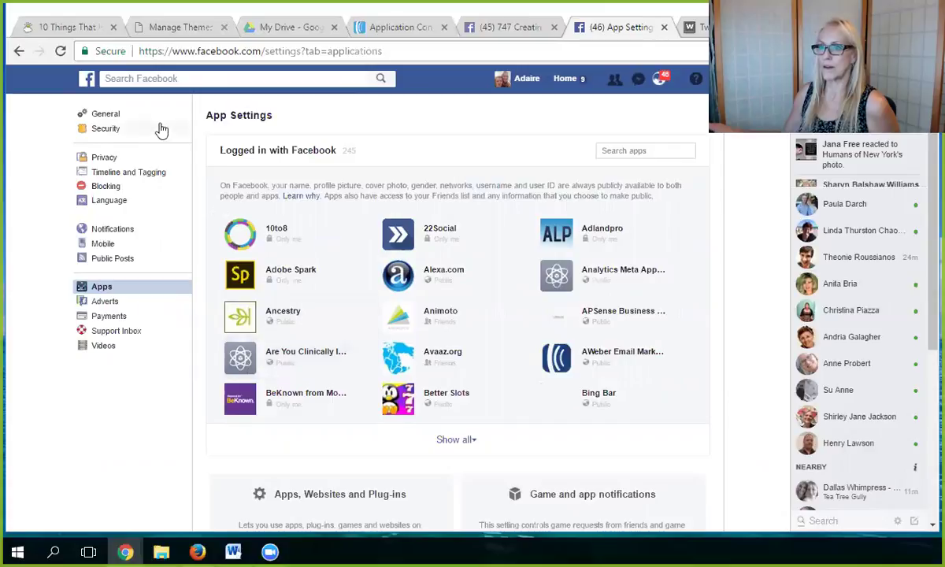
left_click(101, 117)
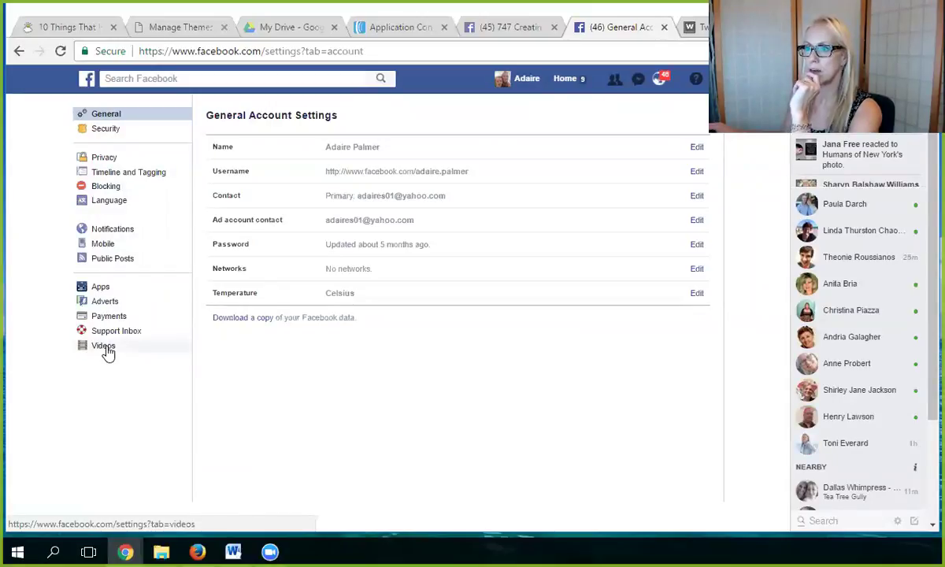
Look through the account's Timeline and Tagging, Security, Privacy, Language, Notifications and Mobile settings for a Twitter connection option
left_click(115, 173)
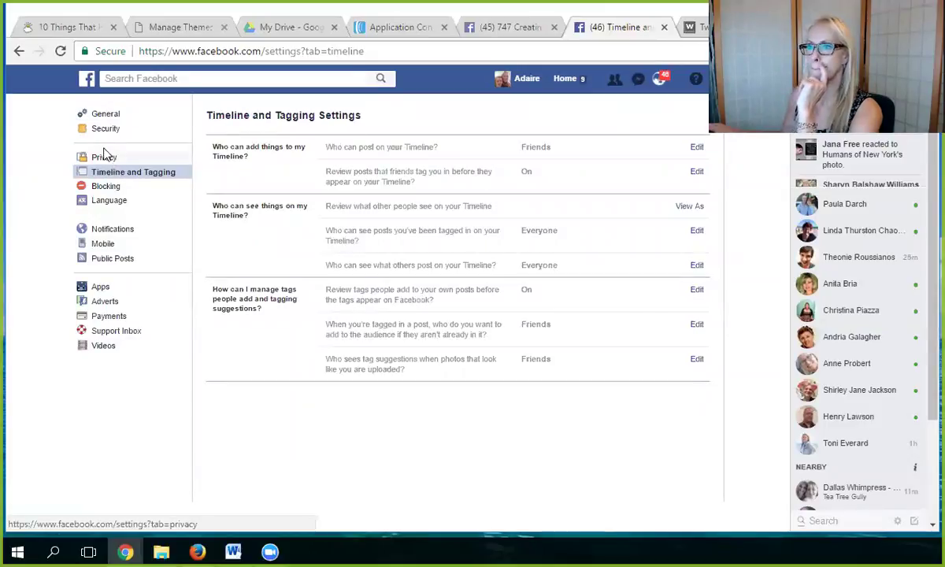
left_click(112, 134)
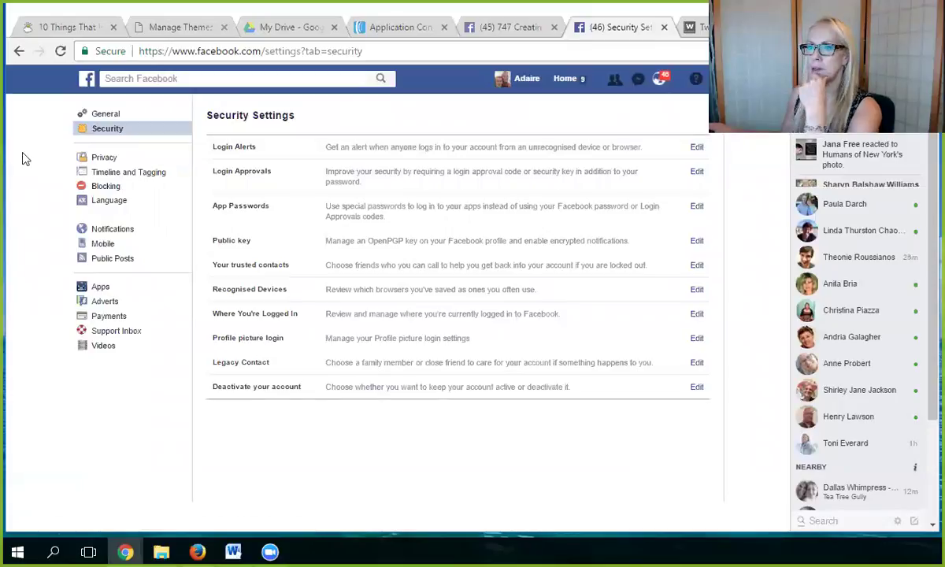
left_click(103, 156)
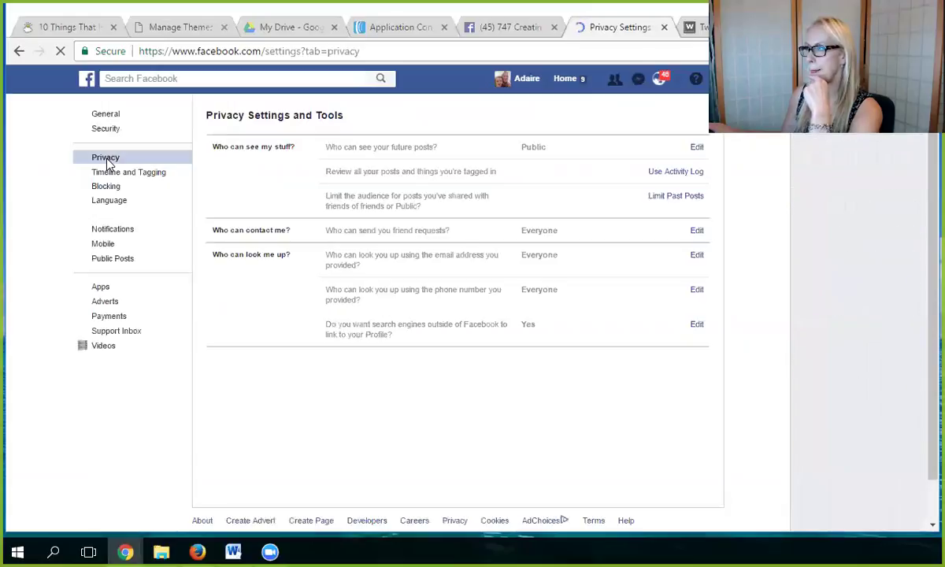
left_click(111, 202)
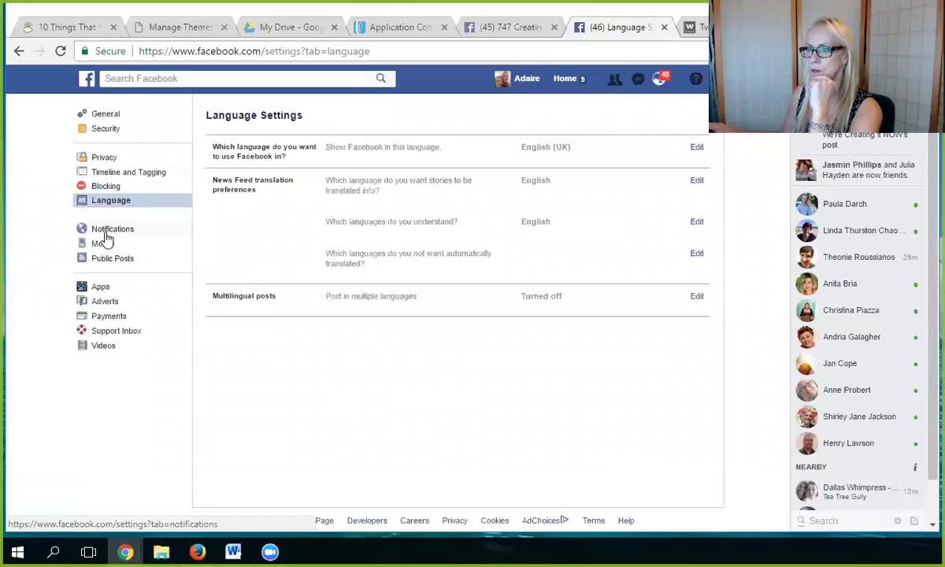
left_click(106, 235)
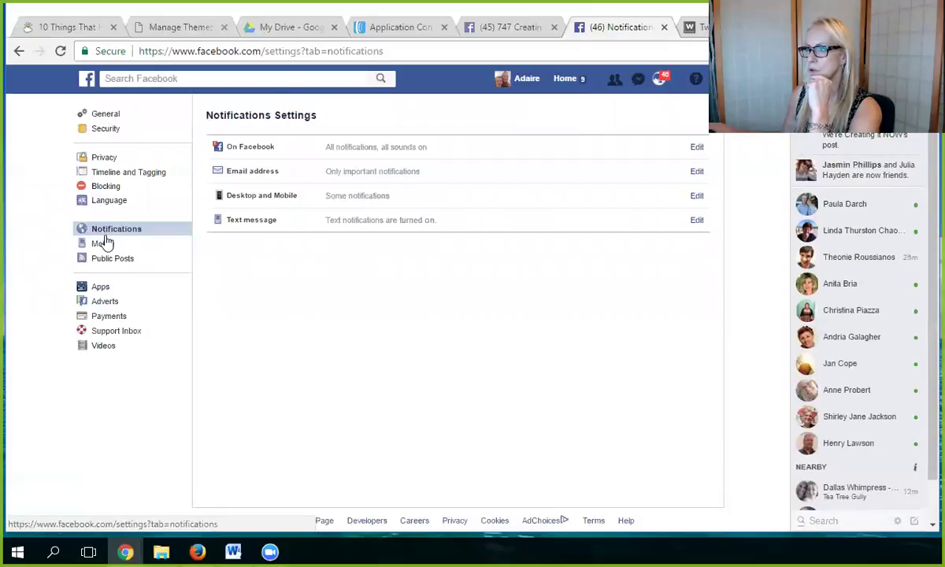
left_click(100, 246)
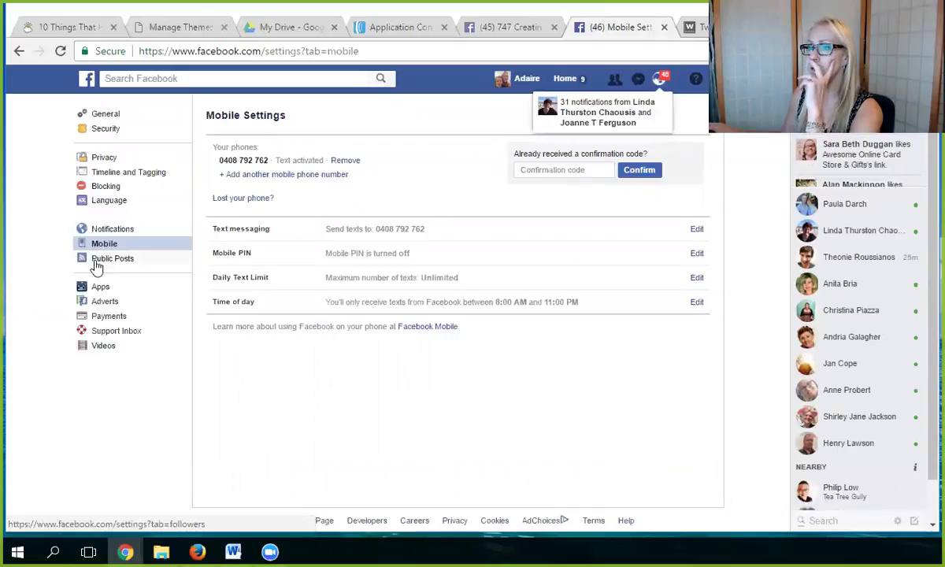
Link the personal Facebook profile to Twitter from the Public Posts settings and authorize Facebook to use the Twitter account
left_click(99, 264)
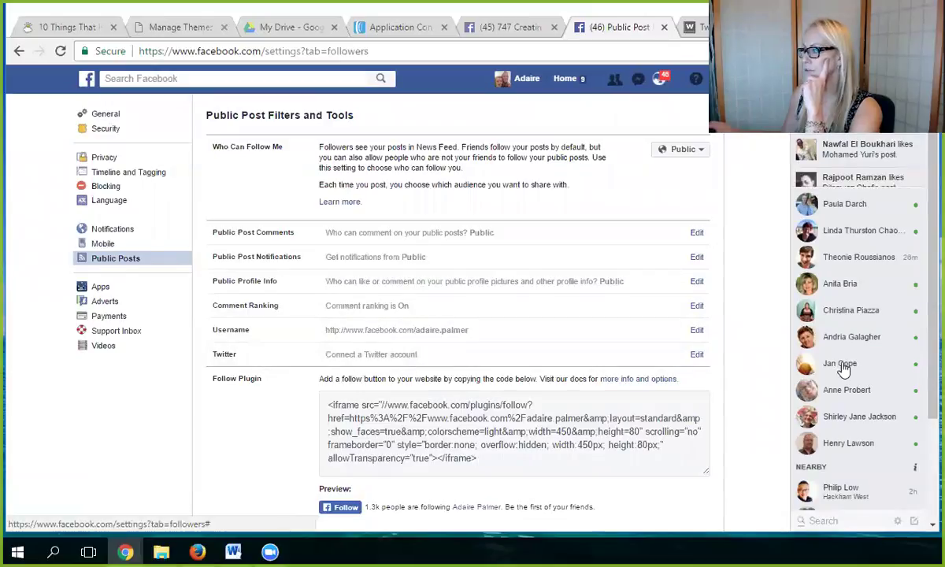
left_click(697, 355)
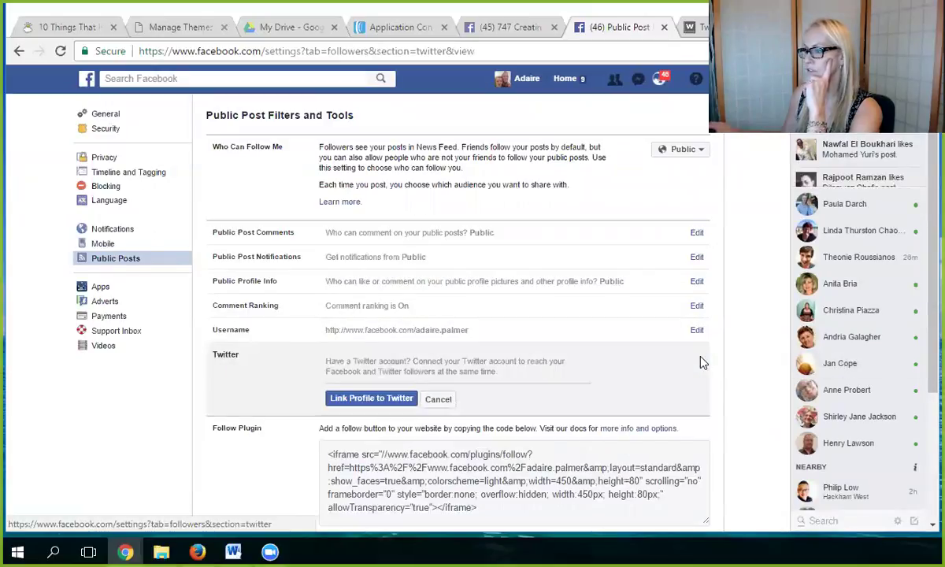
left_click(368, 404)
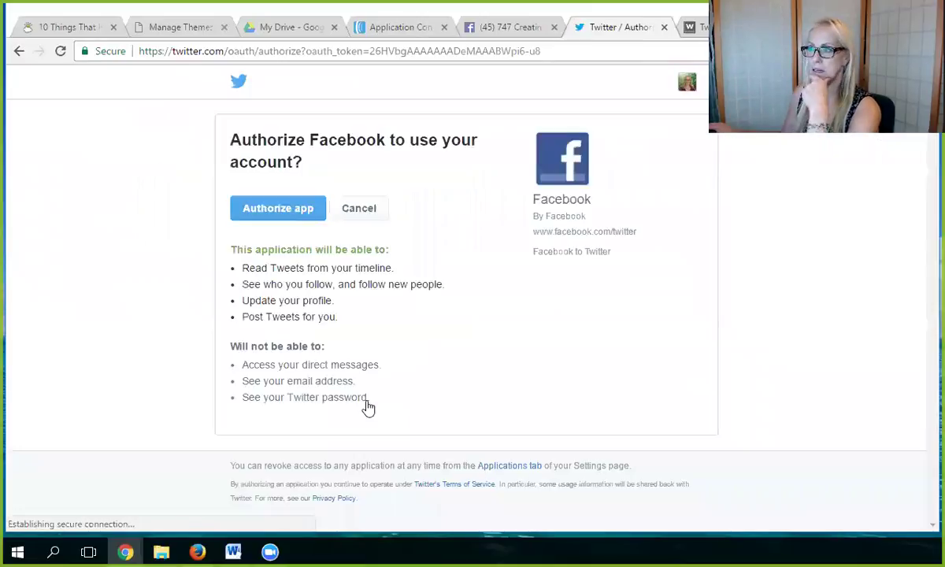
left_click(260, 209)
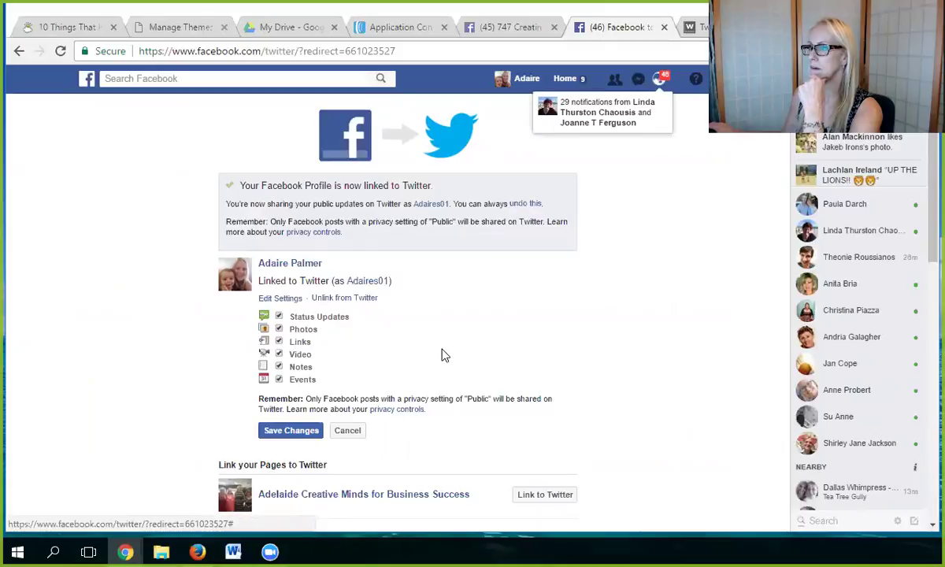
Save the profile's Twitter sharing settings with Status Updates, Photos, Links, Video, Notes and Events all enabled
scroll(441, 357, "down", 2)
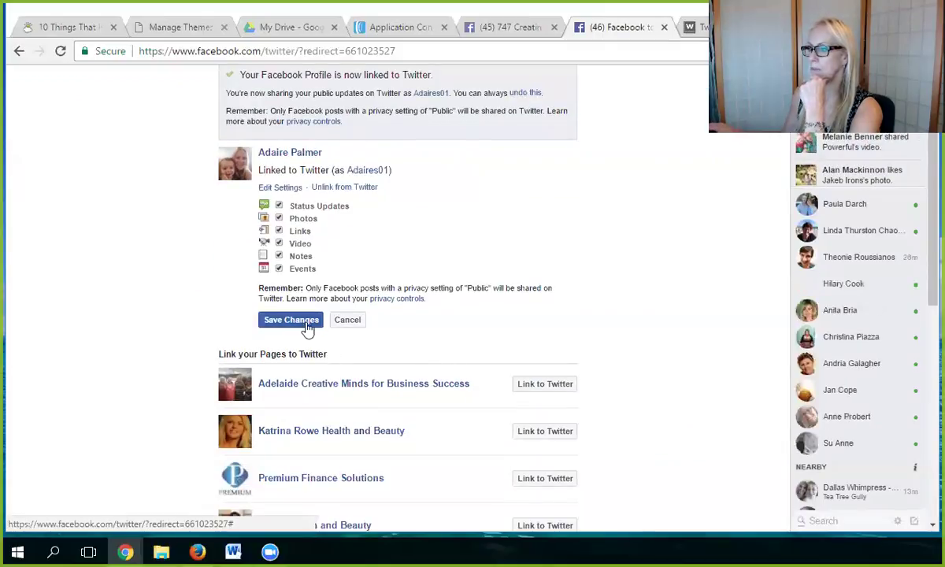
scroll(339, 333, "up", 2)
scroll(367, 348, "down", 2)
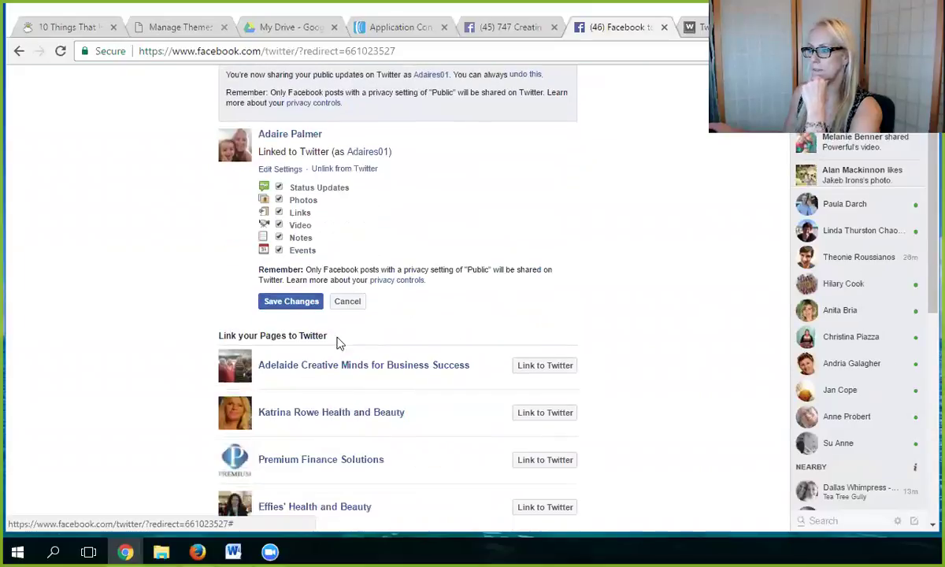
left_click(306, 308)
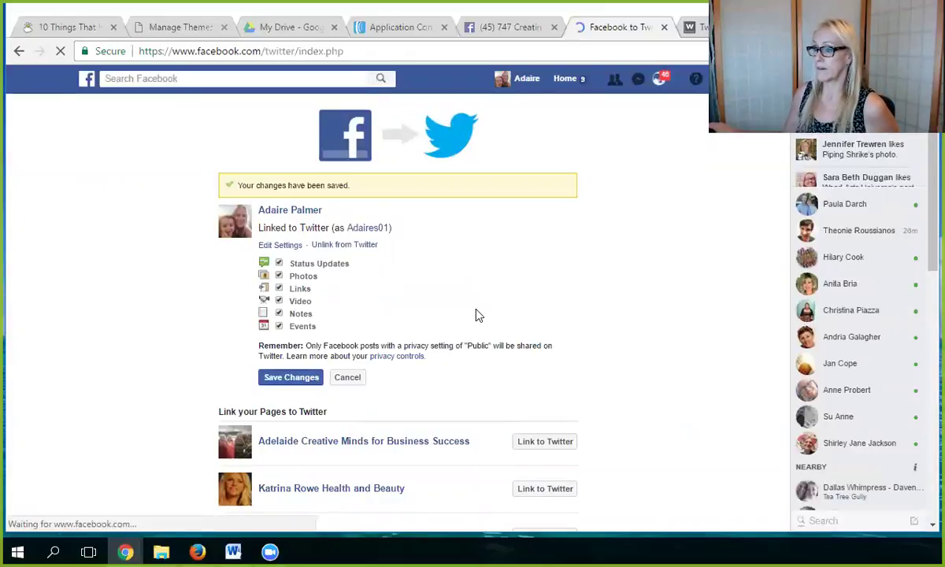
Check which Pages are linked to Twitter, and save the profile's sharing settings again
scroll(481, 317, "down", 2)
scroll(483, 330, "down", 2)
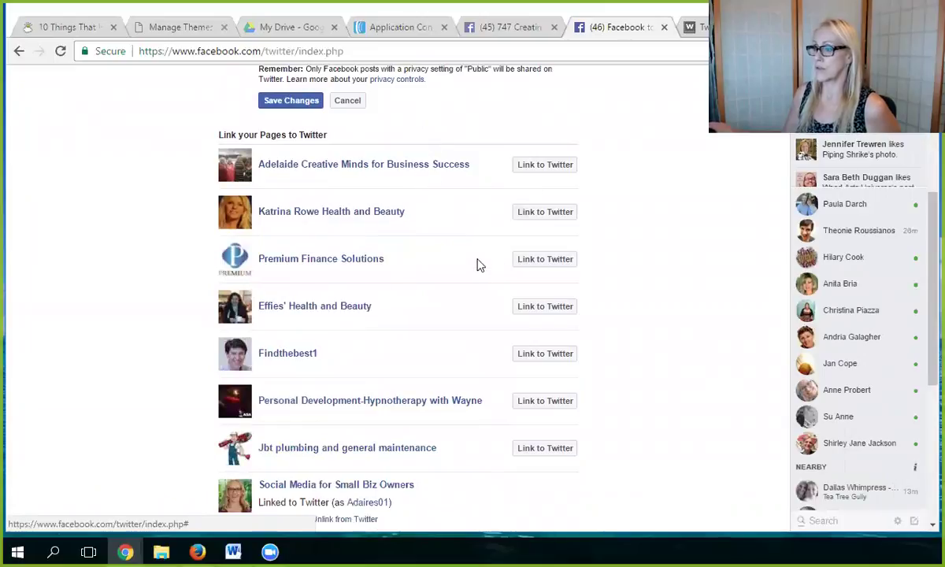
scroll(477, 265, "down", 2)
scroll(465, 283, "down", 1)
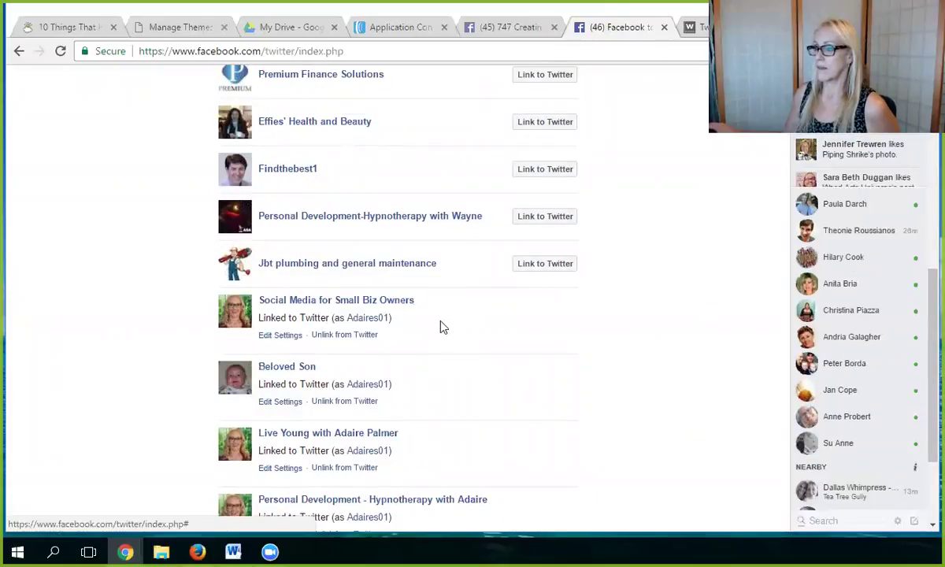
scroll(443, 327, "down", 2)
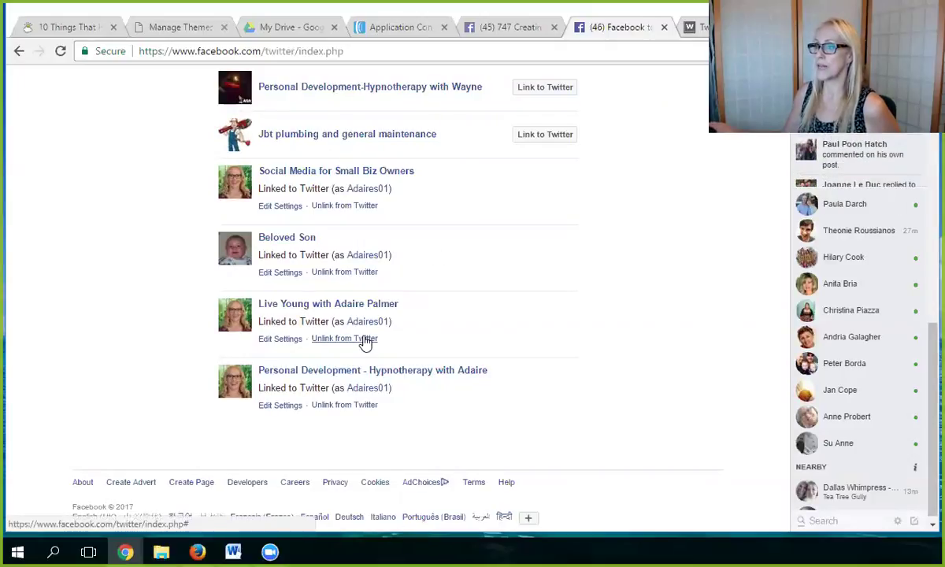
scroll(481, 370, "up", 8)
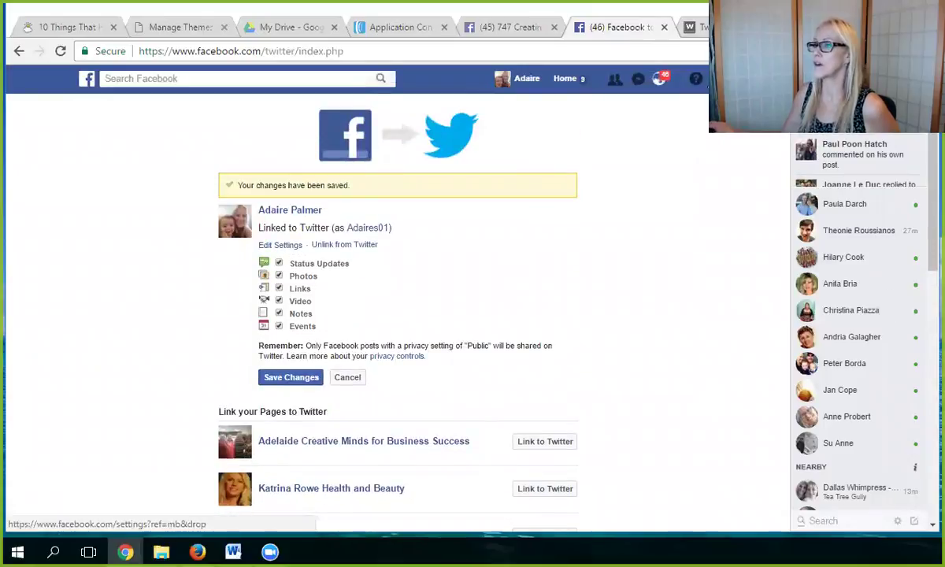
left_click(294, 379)
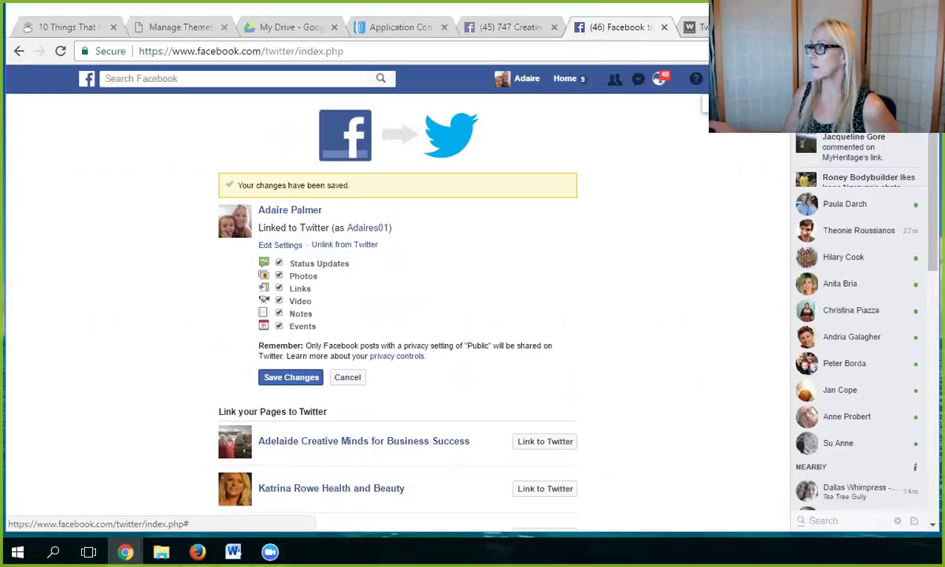
Open the Personal Development - Hypnotherapy page through the Business Manager account
left_click(713, 78)
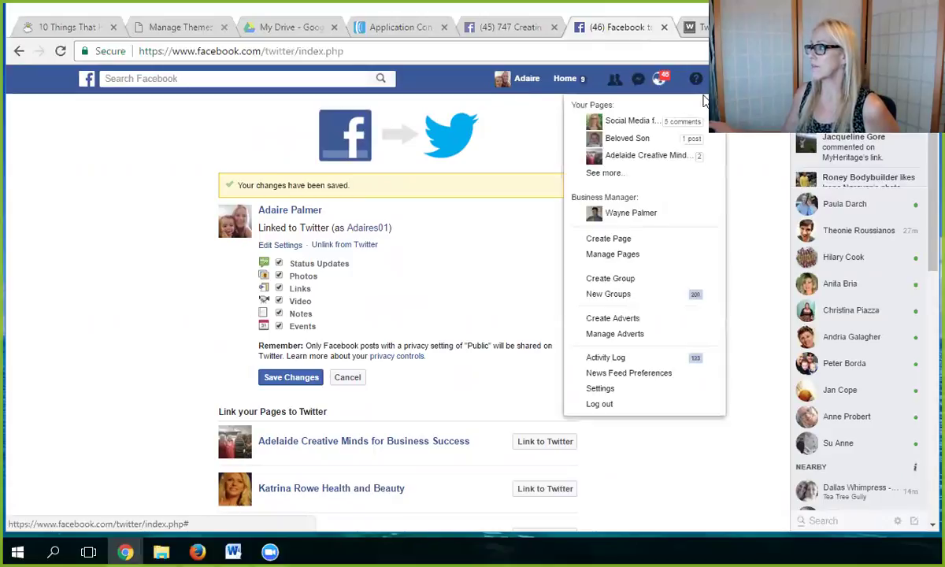
left_click(631, 217)
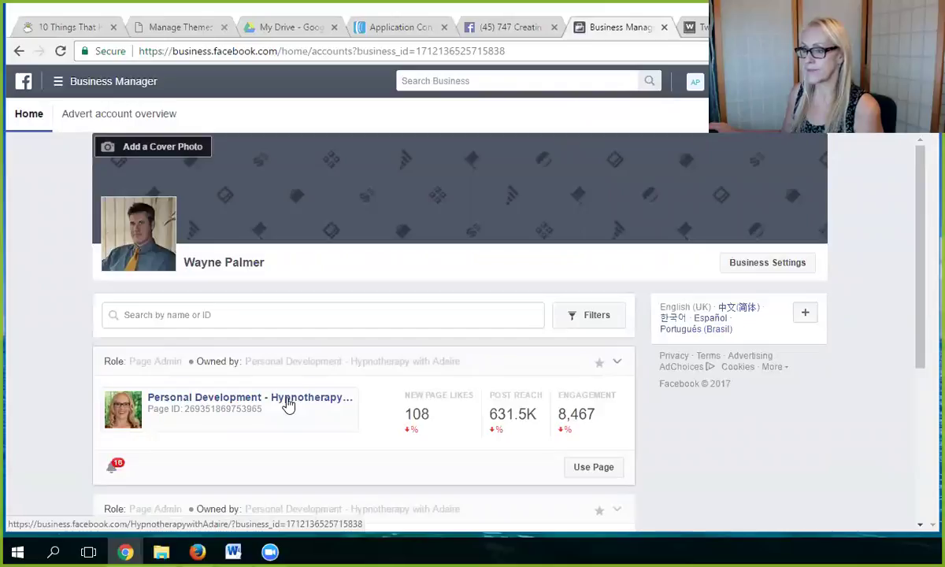
left_click(277, 397)
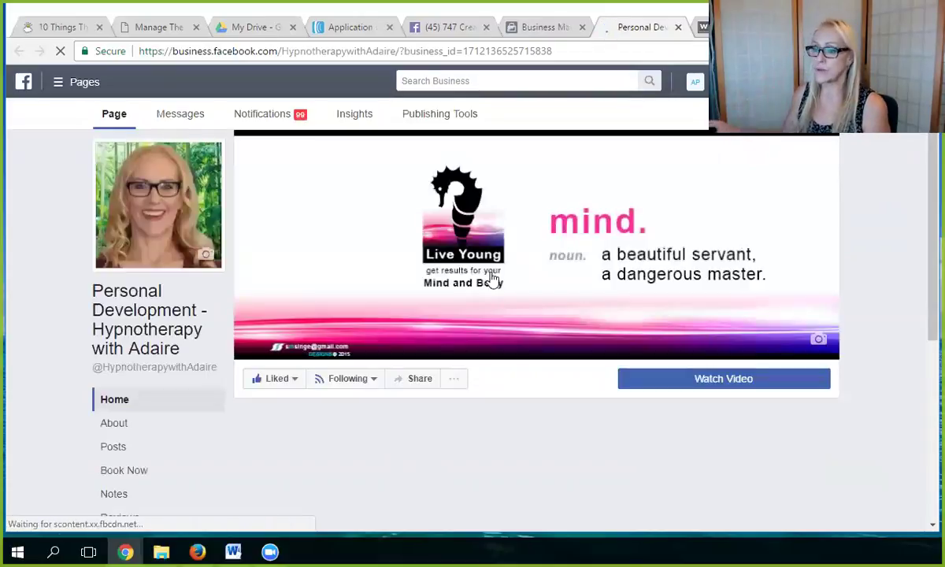
Look through the sections listed on the Personal Development - Hypnotherapy page for a Twitter entry
scroll(165, 315, "down", 4)
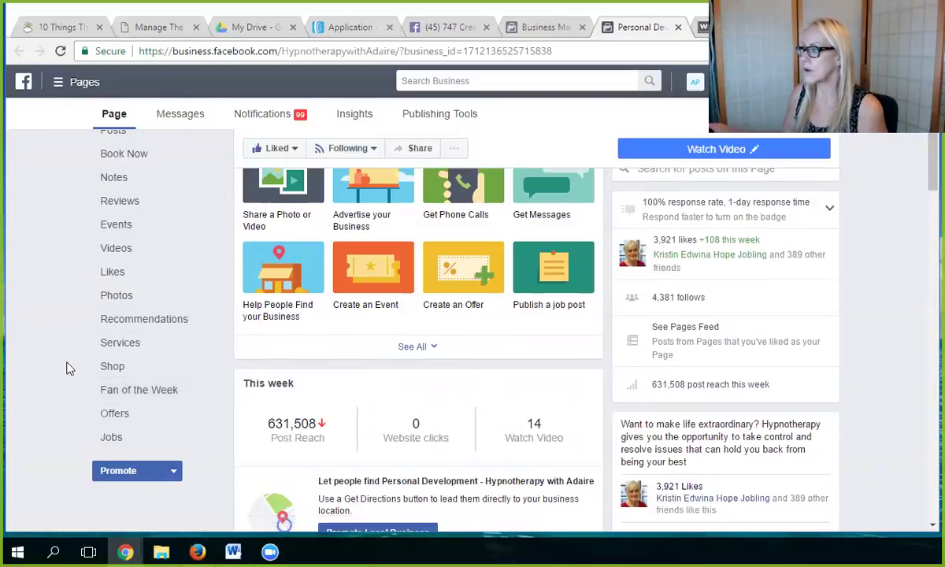
scroll(69, 362, "up", 3)
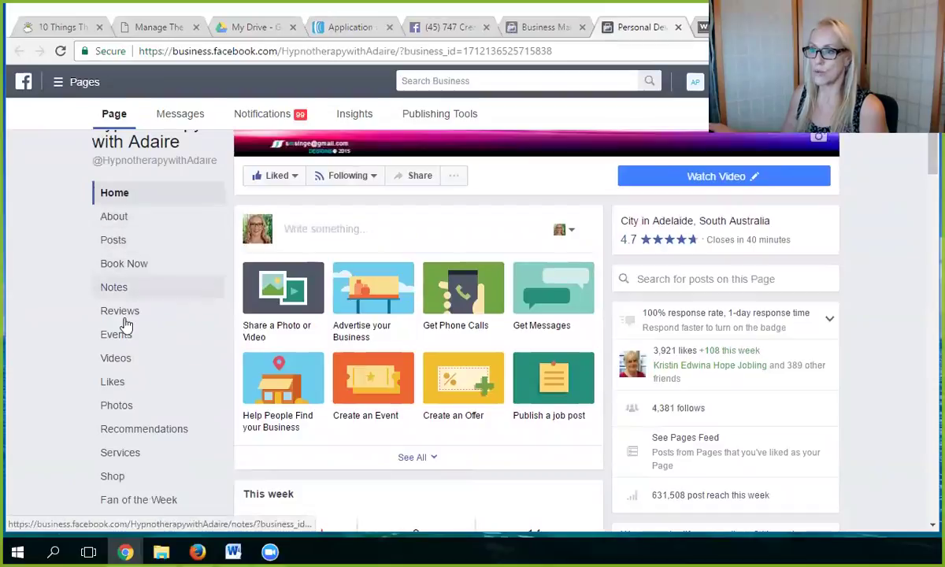
scroll(161, 390, "down", 1)
scroll(161, 392, "down", 2)
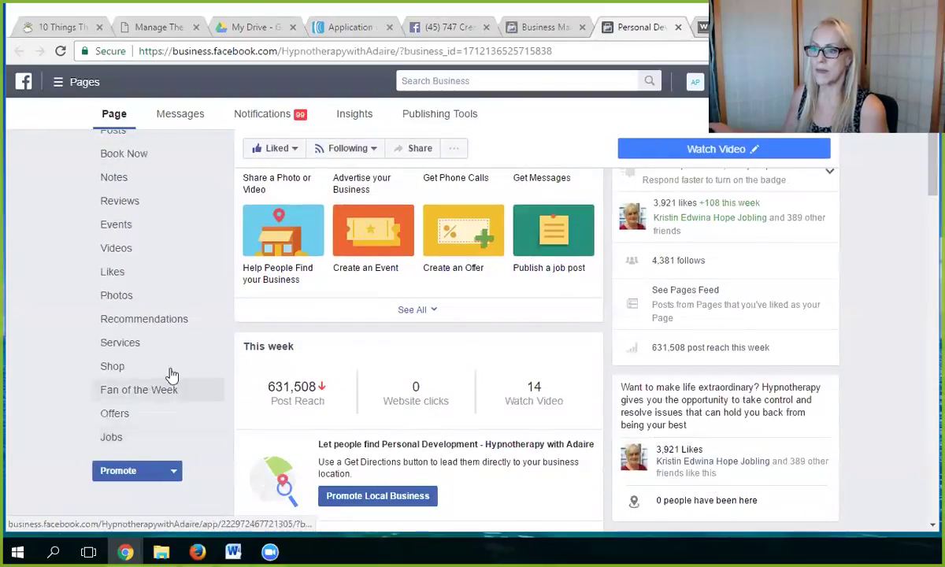
scroll(161, 232, "up", 5)
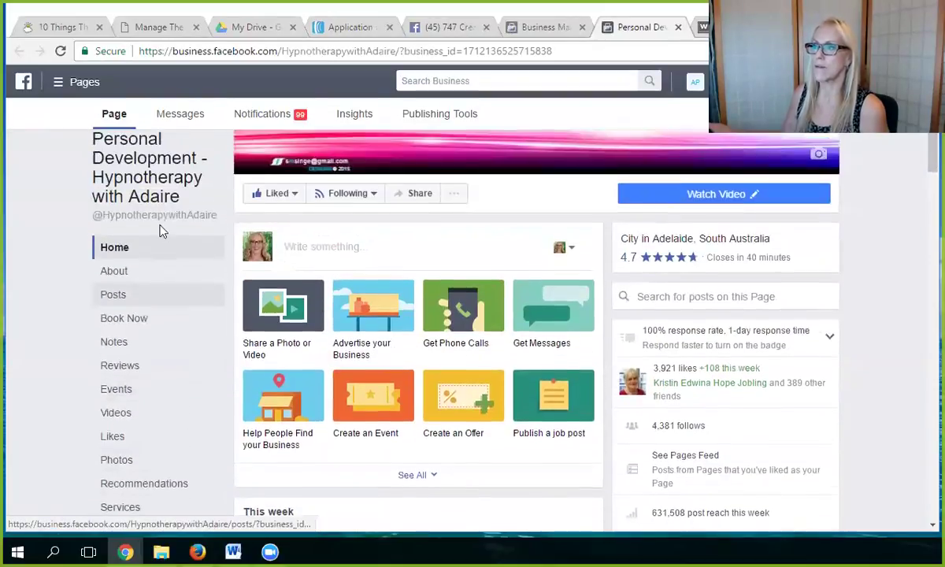
Open the Personal Development - Hypnotherapy page's settings and examine its added apps
left_click(792, 114)
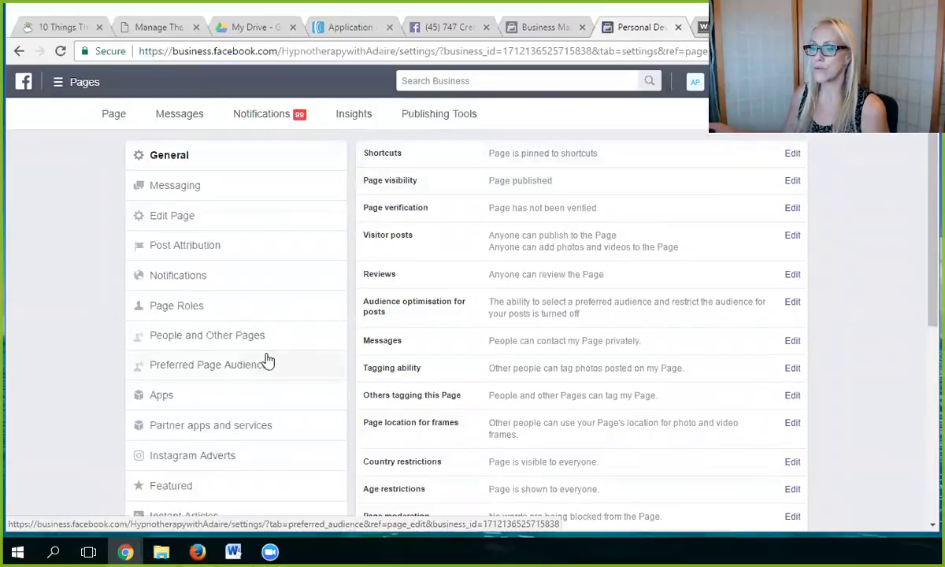
left_click(189, 409)
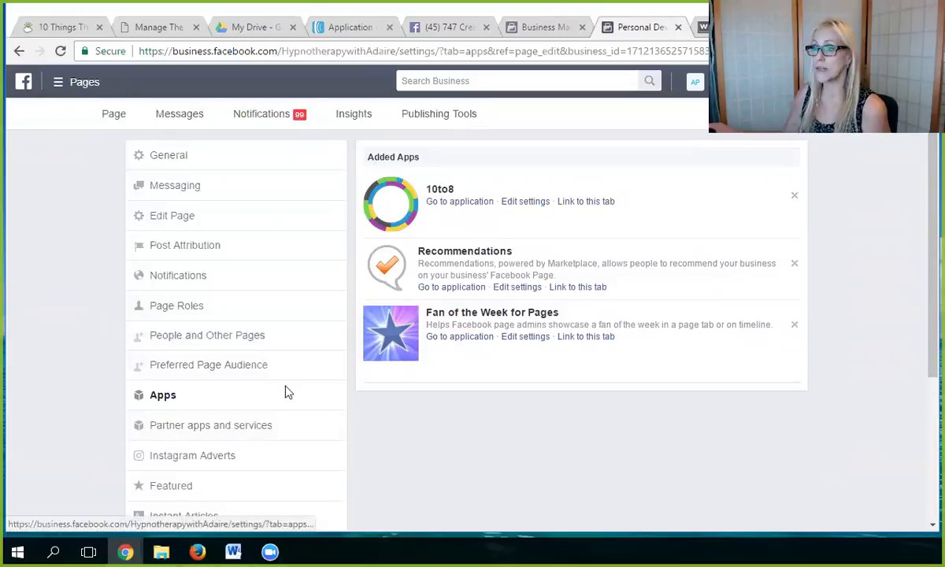
scroll(297, 386, "down", 1)
scroll(298, 388, "down", 2)
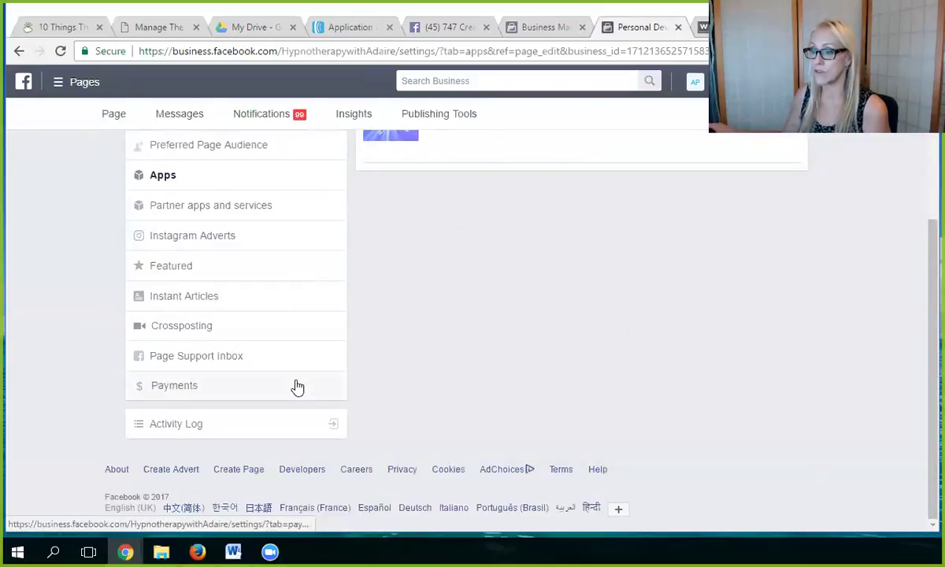
scroll(311, 361, "up", 3)
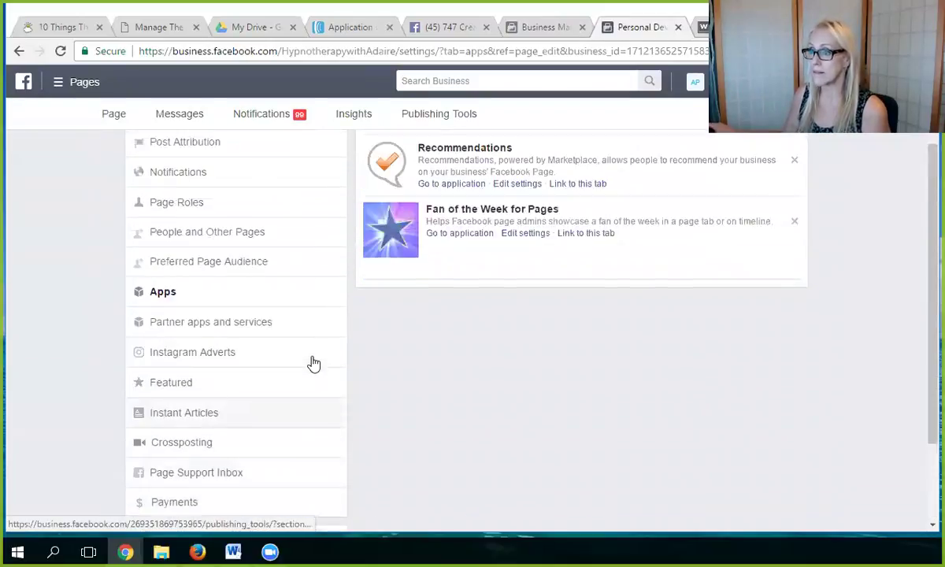
scroll(314, 363, "up", 1)
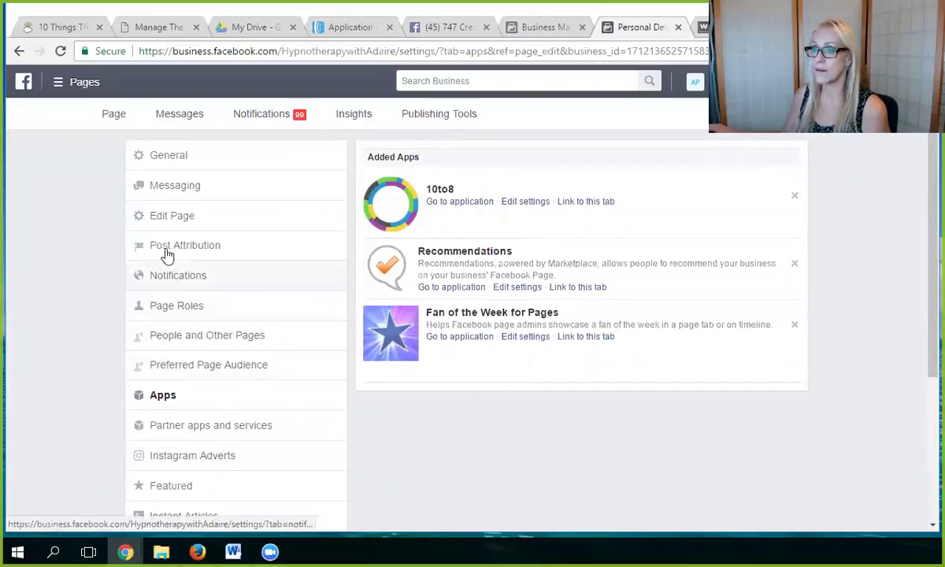
Look through the page's General settings and the other settings categories for a Twitter option
left_click(163, 159)
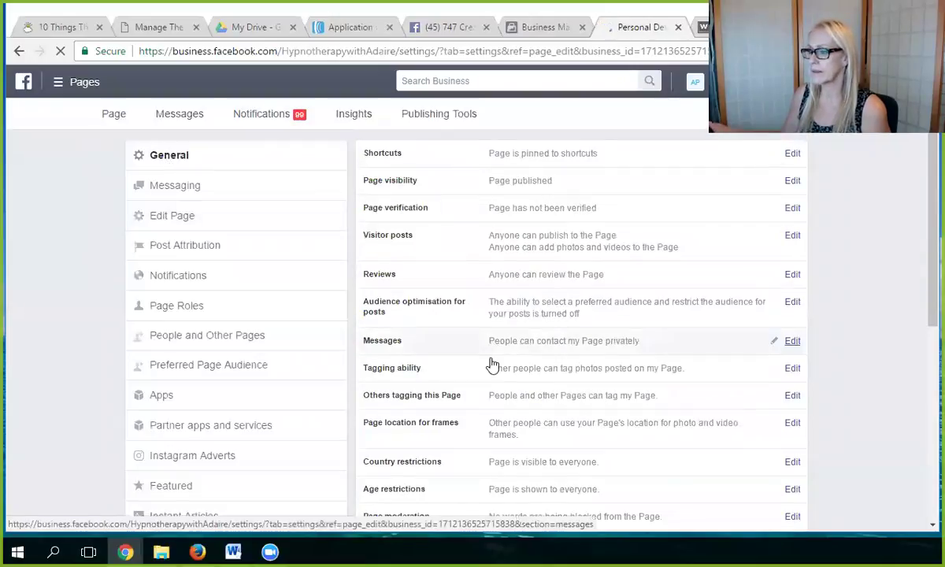
scroll(492, 365, "down", 2)
scroll(530, 421, "down", 2)
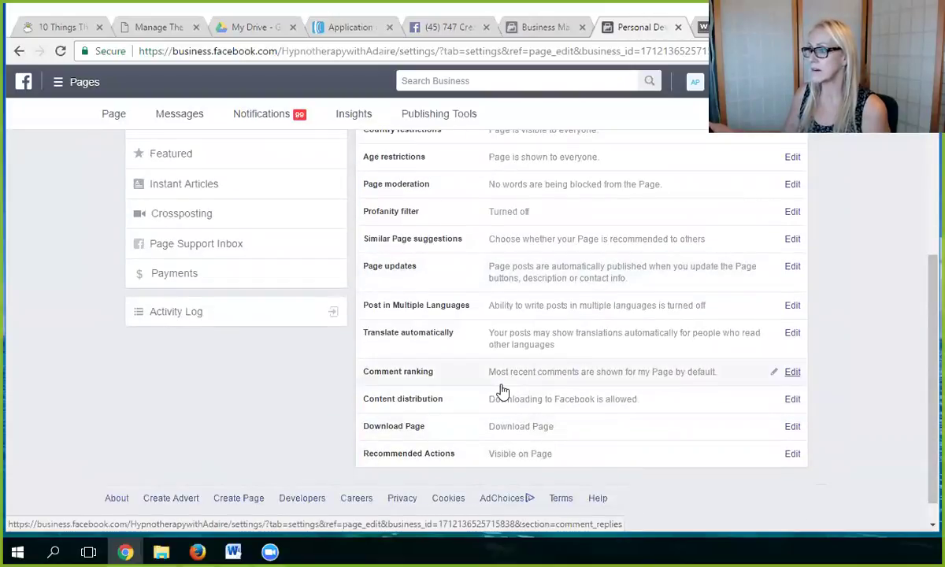
scroll(502, 391, "up", 3)
scroll(503, 391, "up", 2)
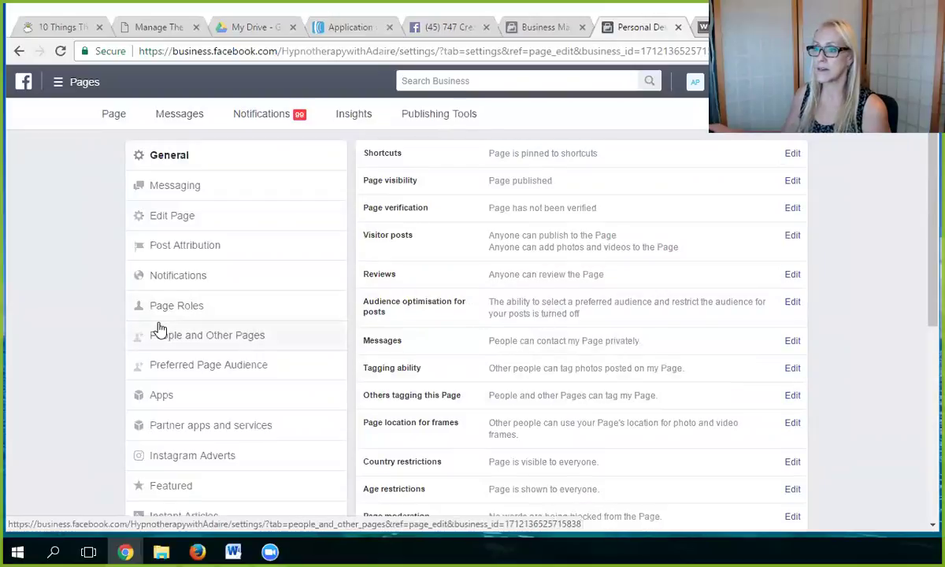
scroll(257, 464, "down", 2)
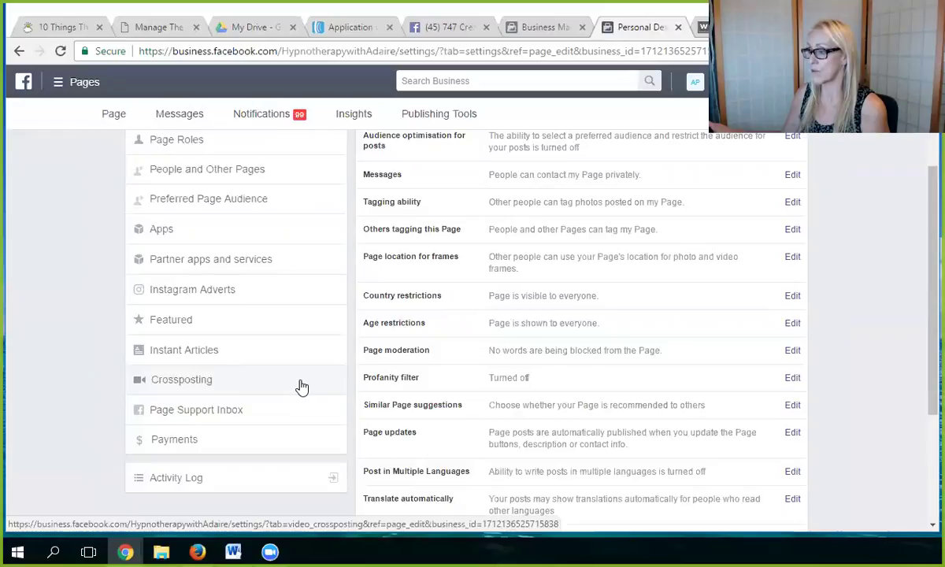
scroll(301, 387, "up", 3)
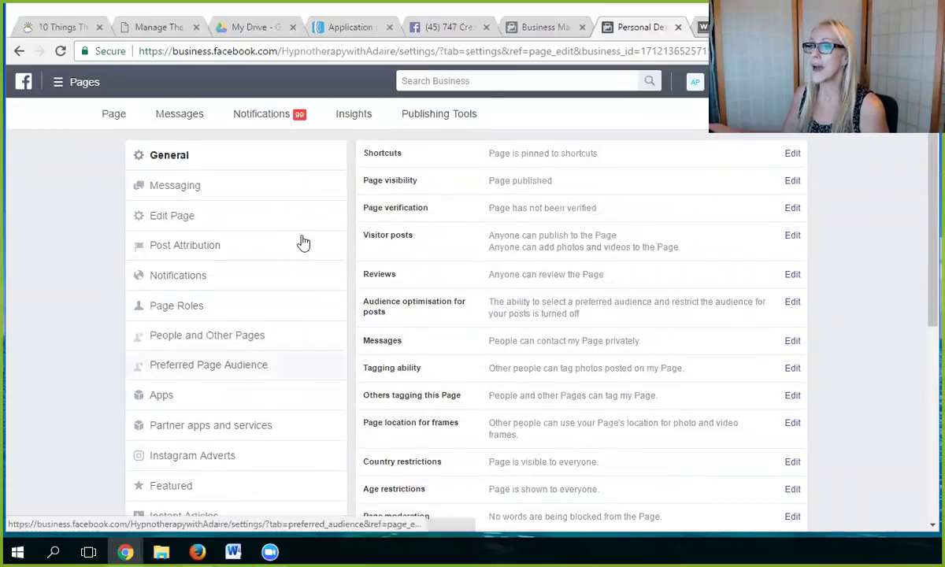
Return to the Personal Development - Hypnotherapy page's home view and look through its posts and comments
left_click(116, 117)
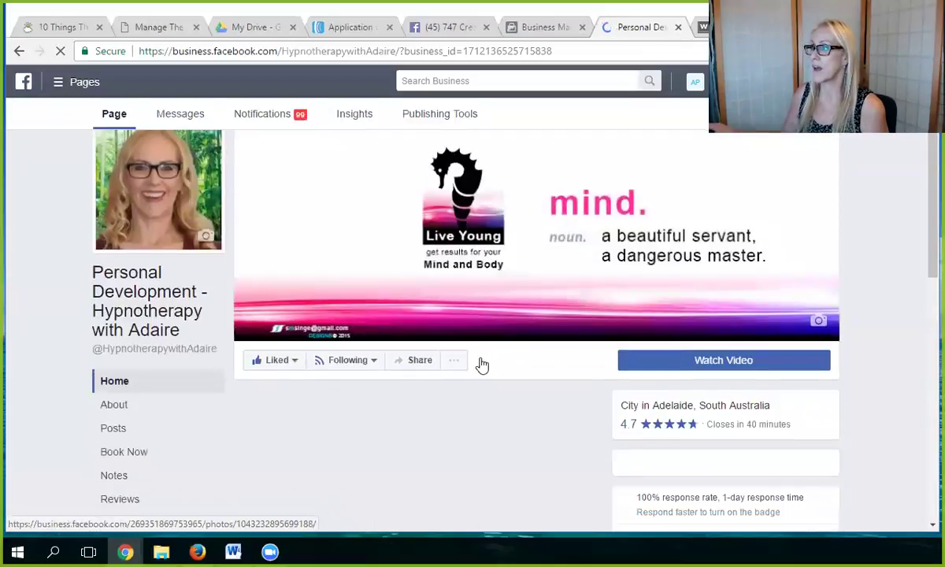
scroll(447, 367, "down", 2)
scroll(447, 367, "down", 6)
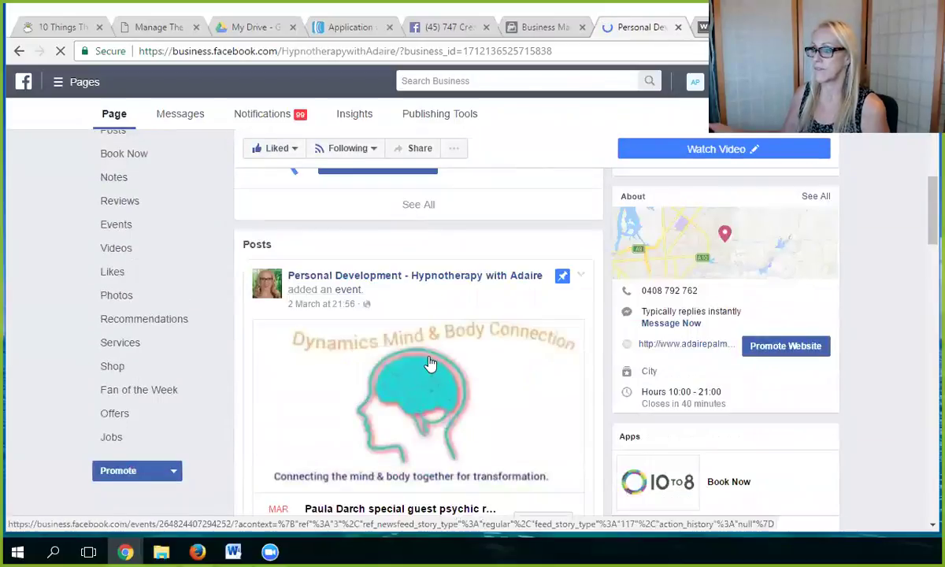
scroll(430, 362, "down", 6)
scroll(422, 358, "down", 5)
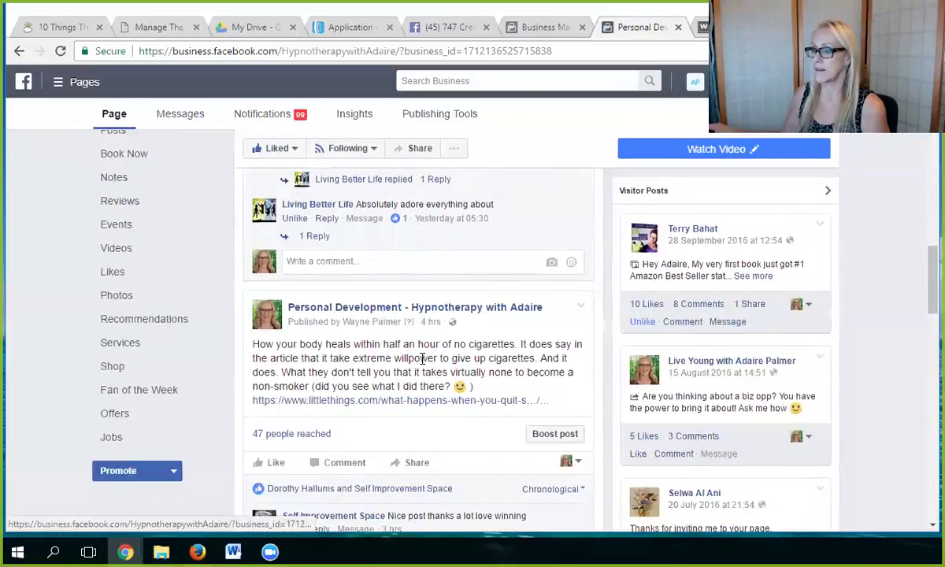
scroll(421, 359, "up", 3)
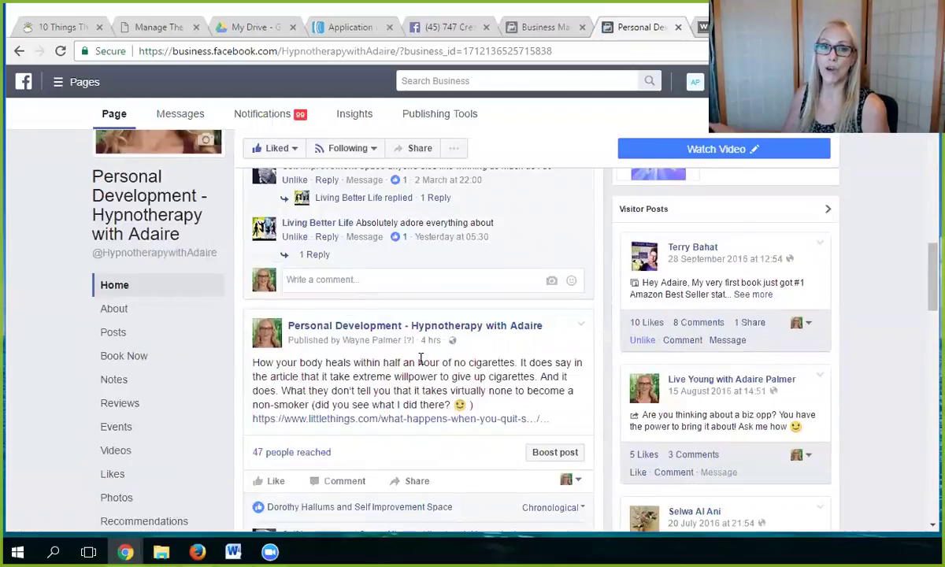
scroll(421, 358, "up", 3)
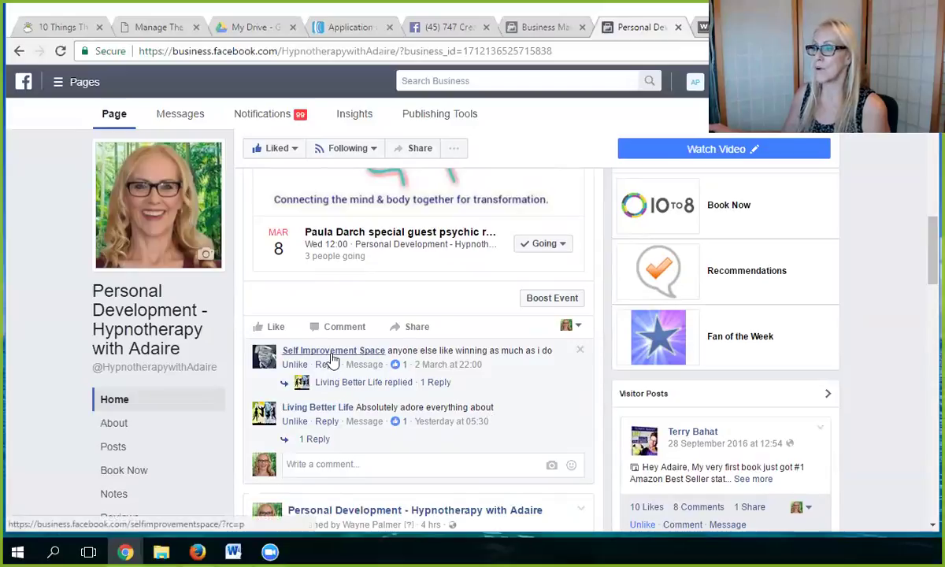
scroll(431, 341, "up", 3)
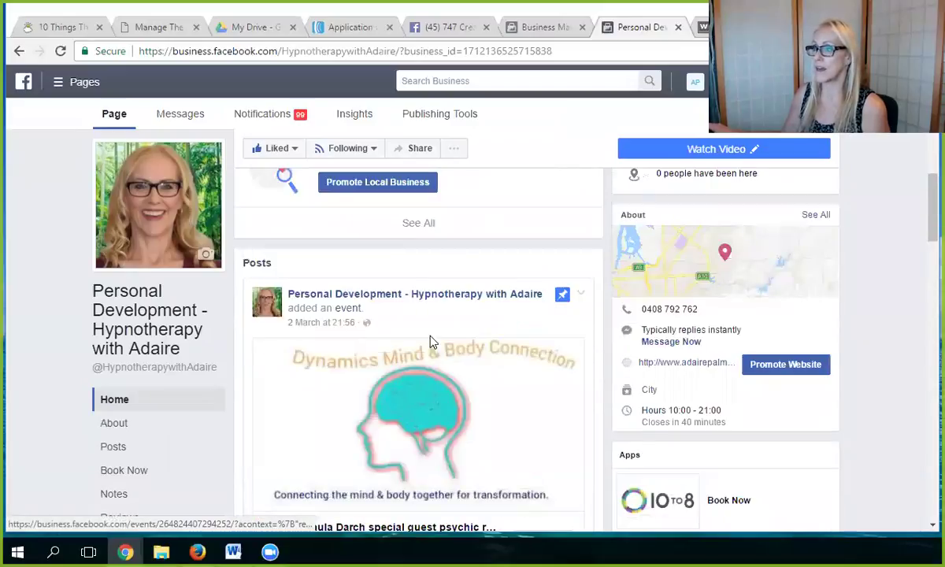
scroll(429, 348, "down", 2)
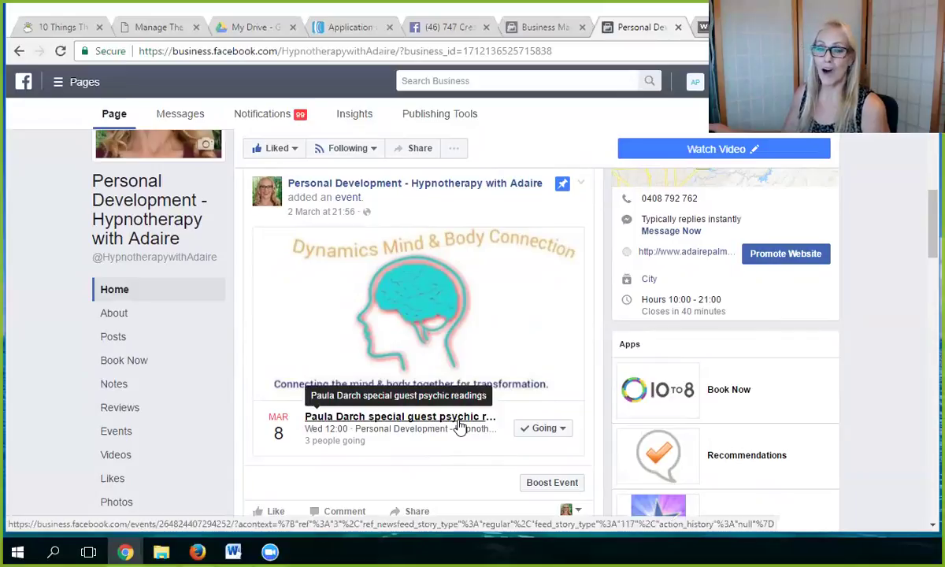
scroll(496, 326, "down", 1)
scroll(495, 326, "down", 1)
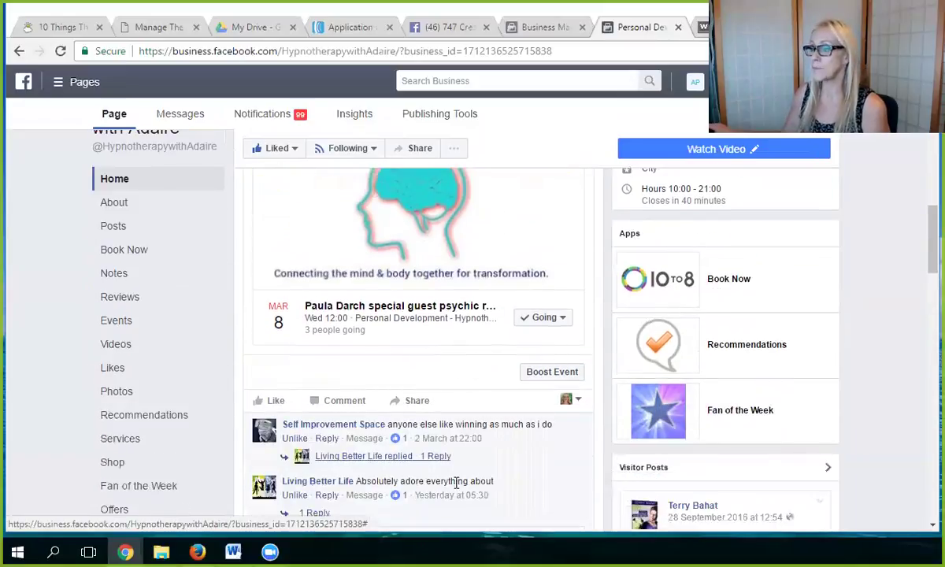
scroll(409, 391, "down", 1)
scroll(410, 392, "down", 1)
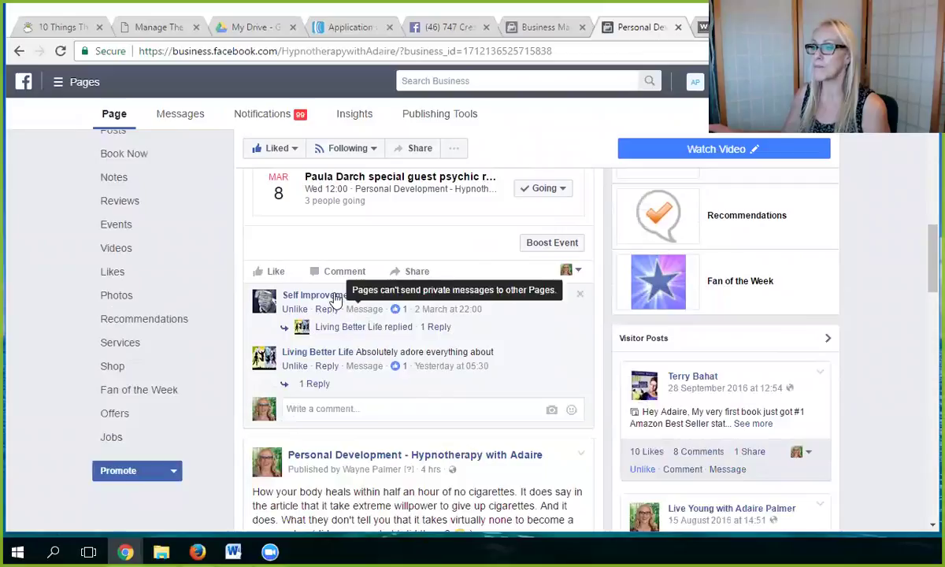
Expand the replies under both comments on the pinned event post and open the second comment's reply field
mouse_move(339, 296)
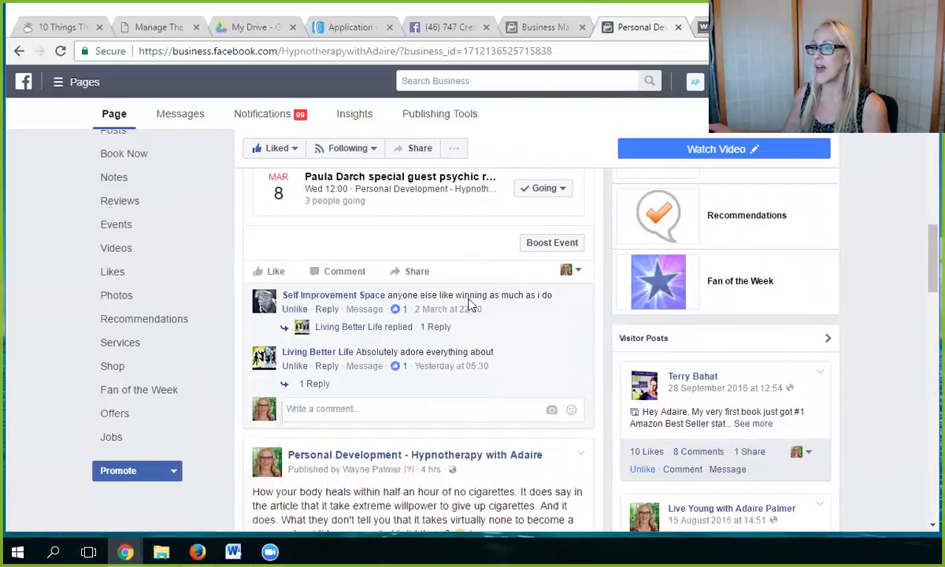
left_click(436, 327)
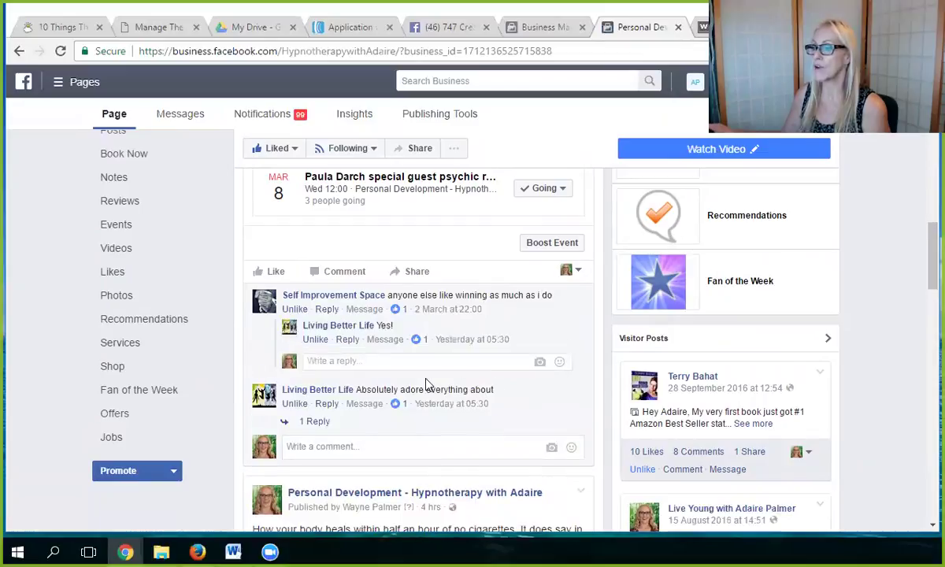
scroll(465, 349, "down", 1)
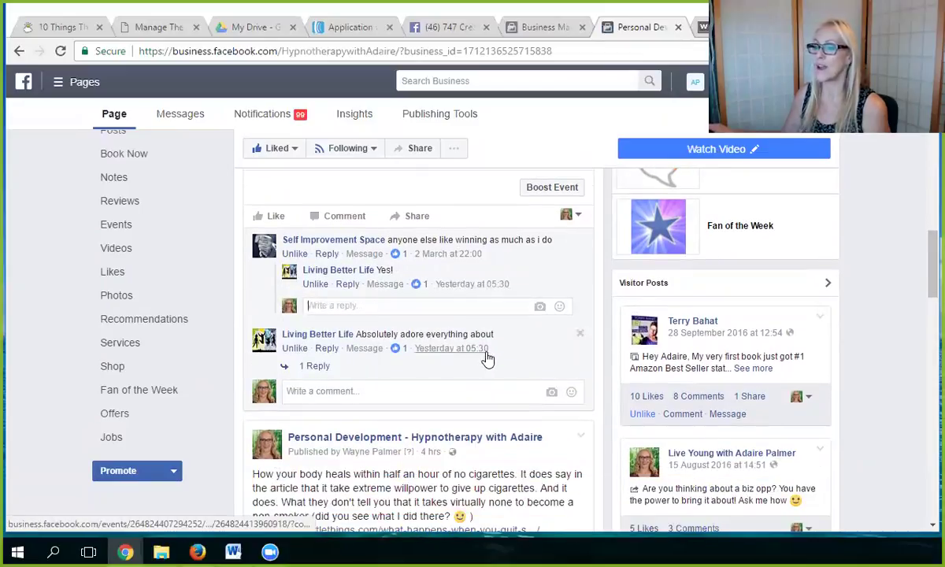
left_click(319, 367)
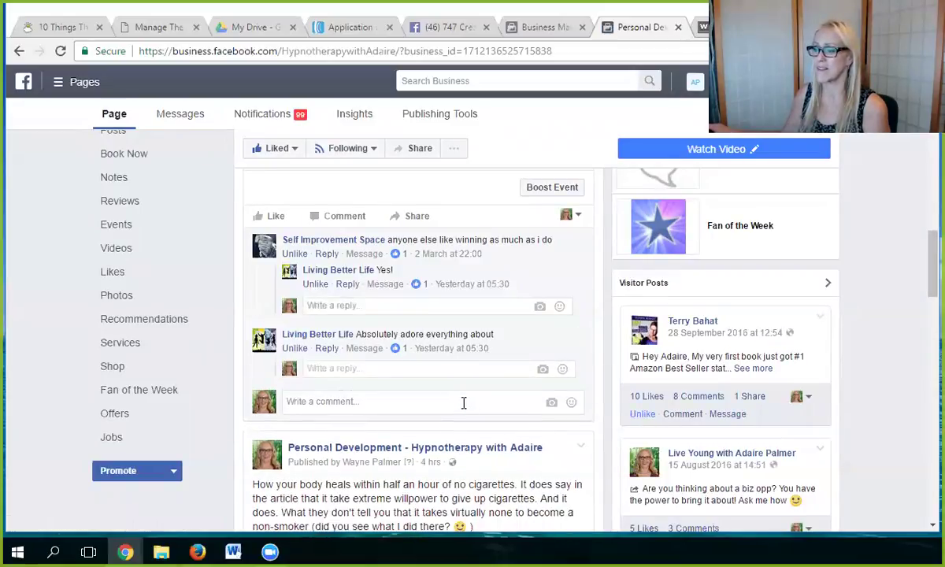
left_click(458, 368)
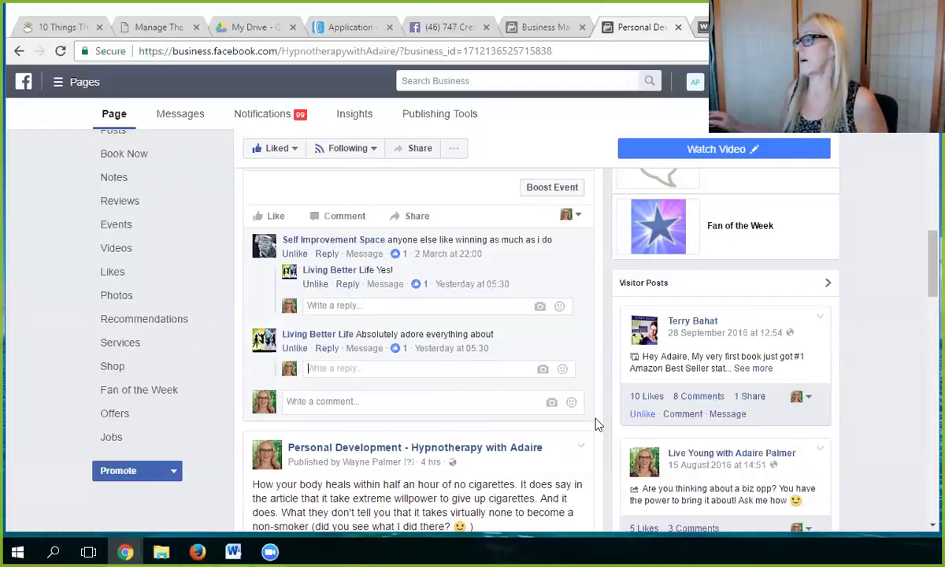
Like the Self Improvement Space comment on the post about quitting cigarettes
scroll(571, 394, "down", 3)
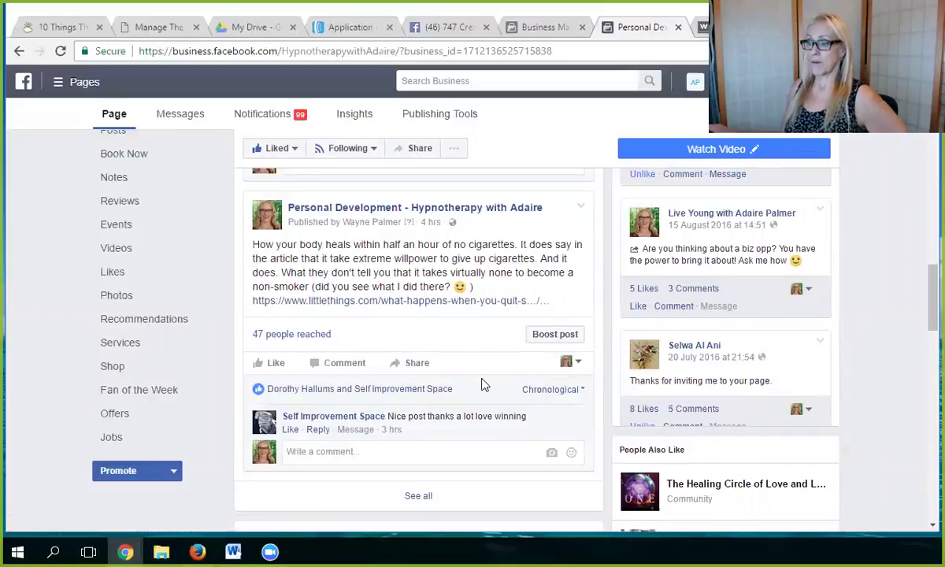
left_click(290, 430)
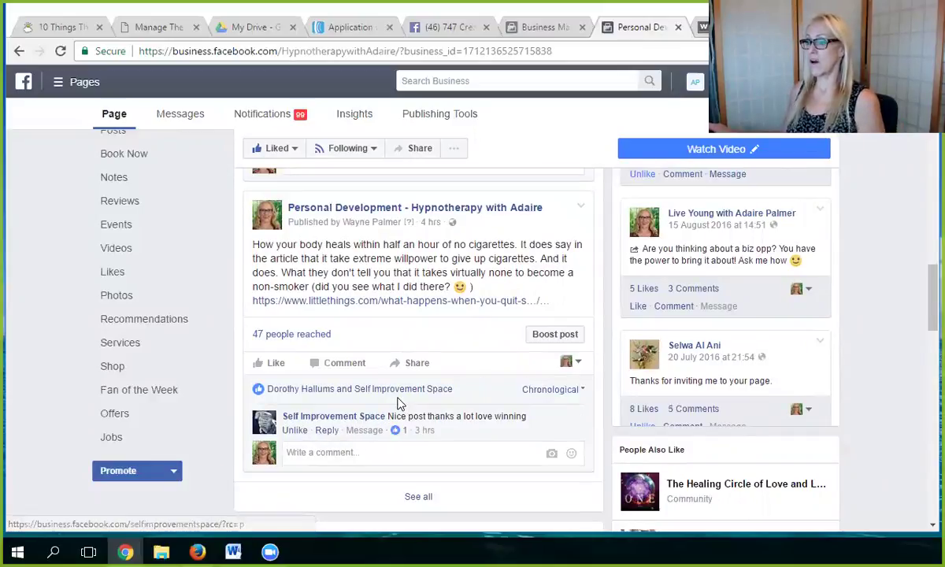
scroll(400, 404, "down", 3)
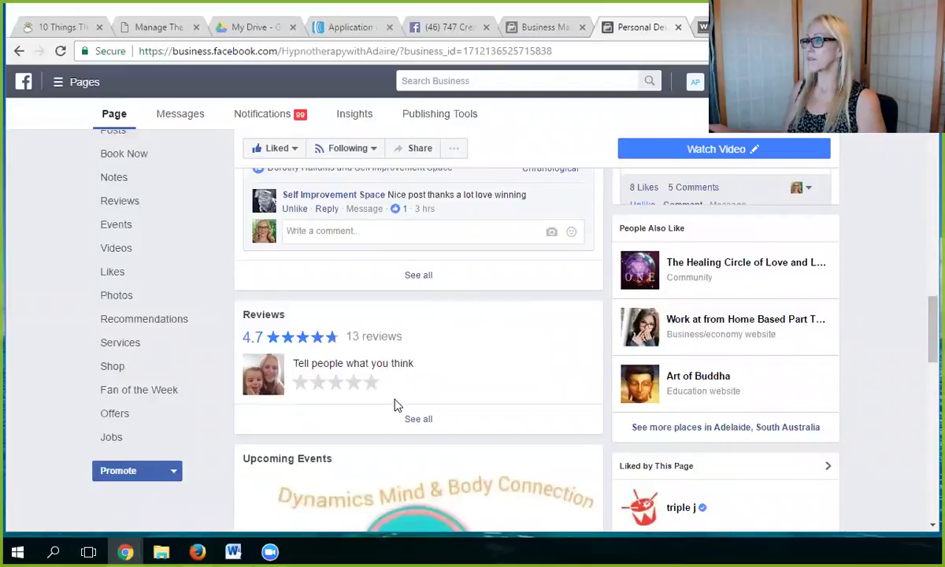
scroll(394, 402, "up", 4)
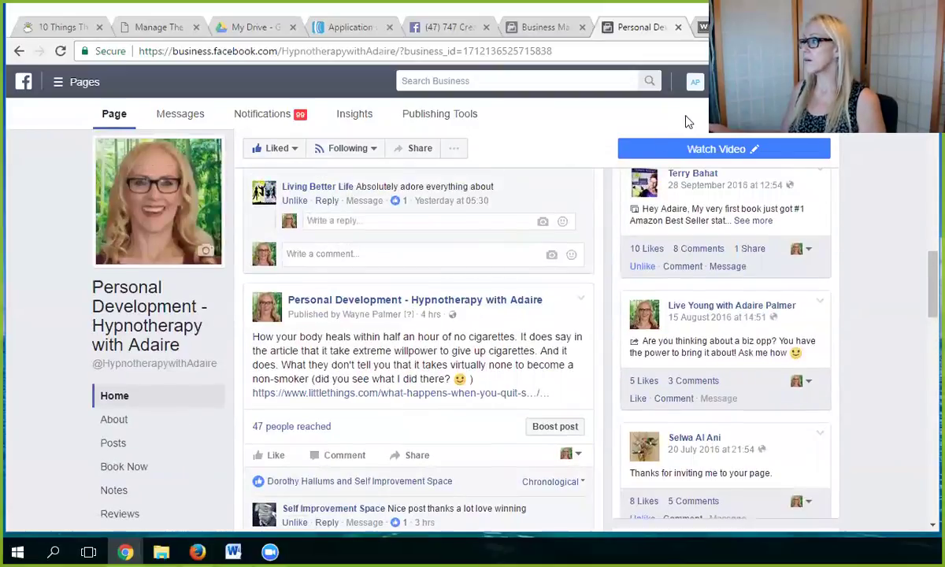
Switch to Woobox, open the Twitter tab's content editor, and review its Mobile Access and Twitter settings
key("ctrl+Tab")
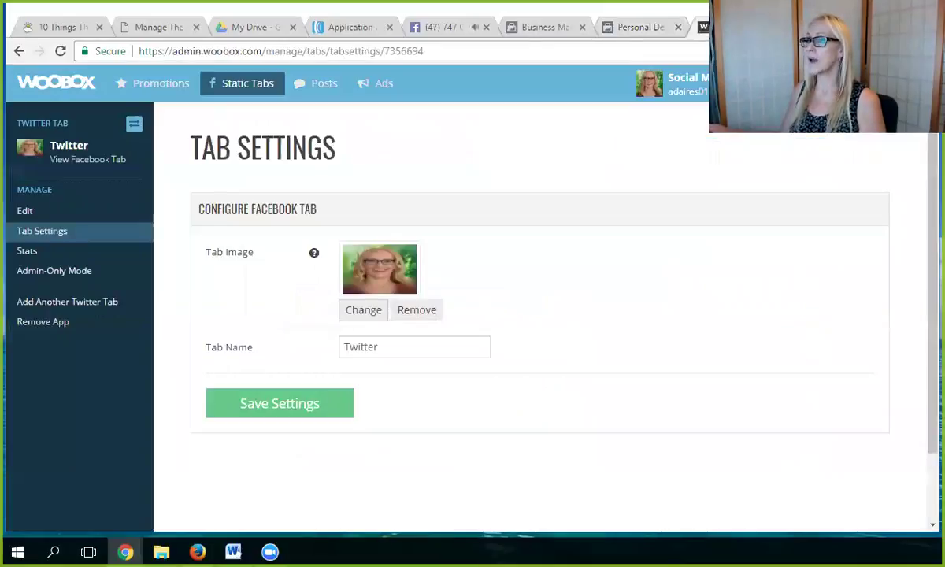
left_click(25, 213)
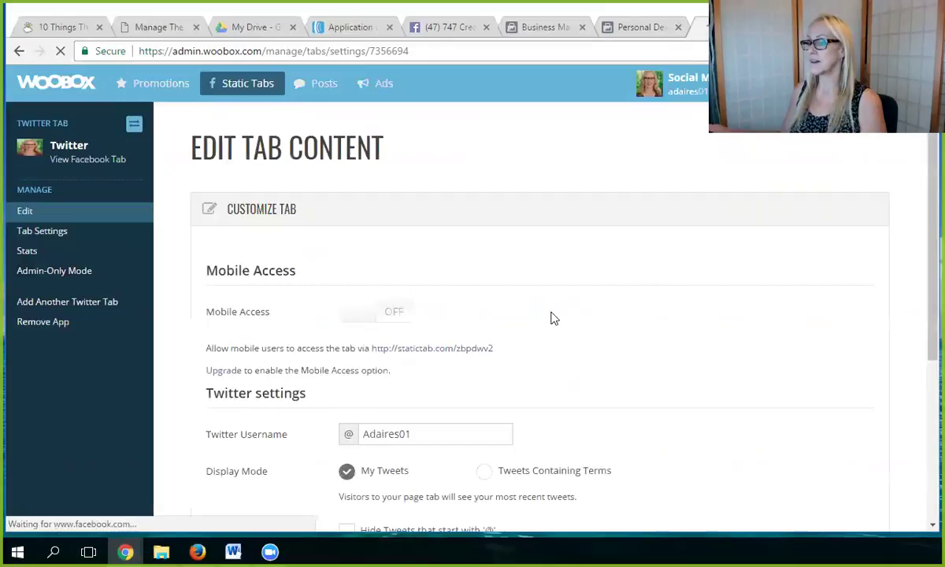
scroll(553, 318, "down", 3)
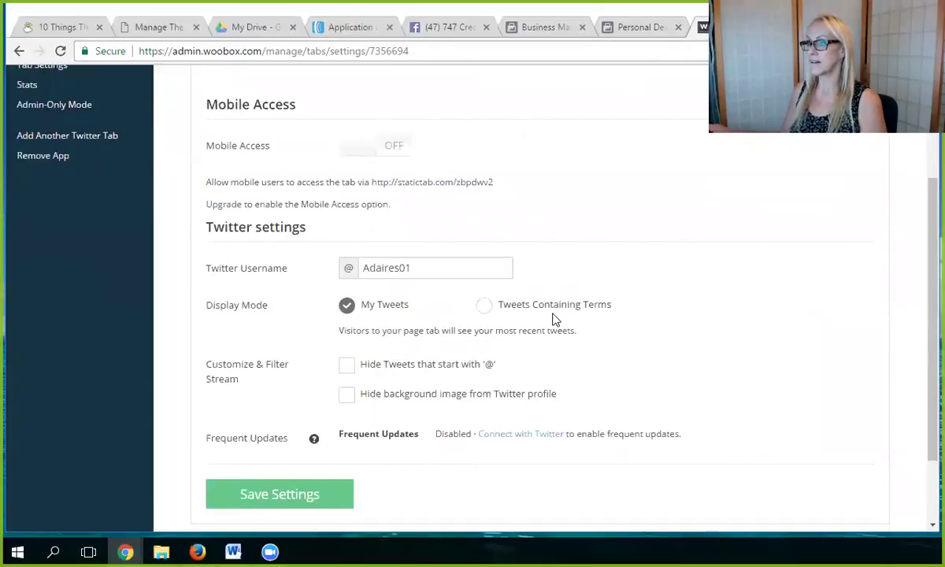
scroll(553, 319, "down", 2)
scroll(593, 383, "up", 2)
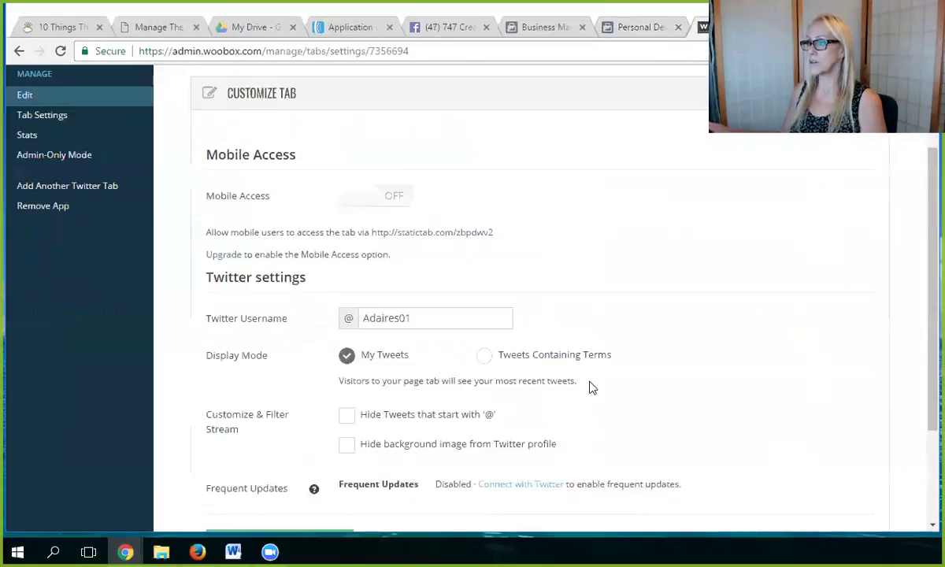
scroll(590, 386, "up", 3)
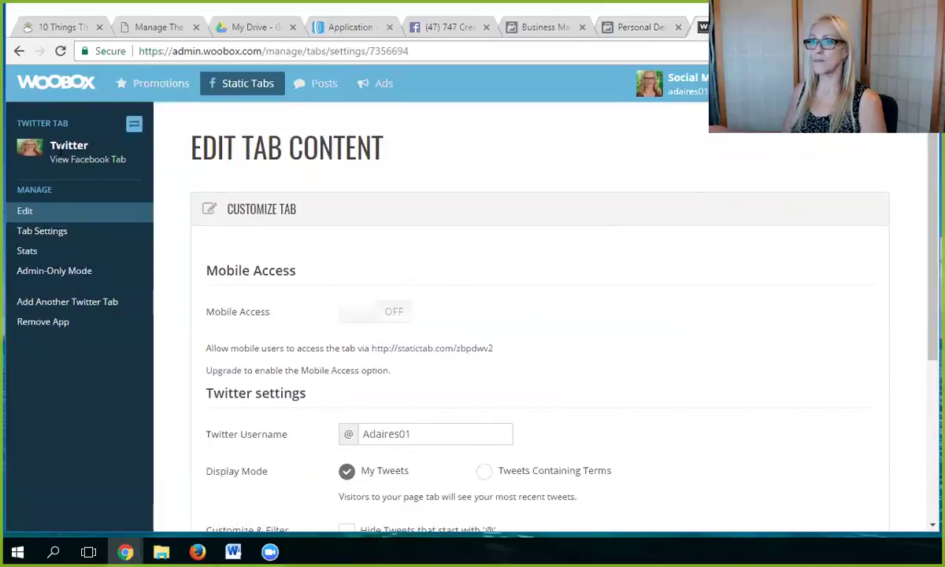
View the Woobox Twitter tab on the Social Media for Small Biz Owners Facebook page and examine the latest tweets
left_click(79, 160)
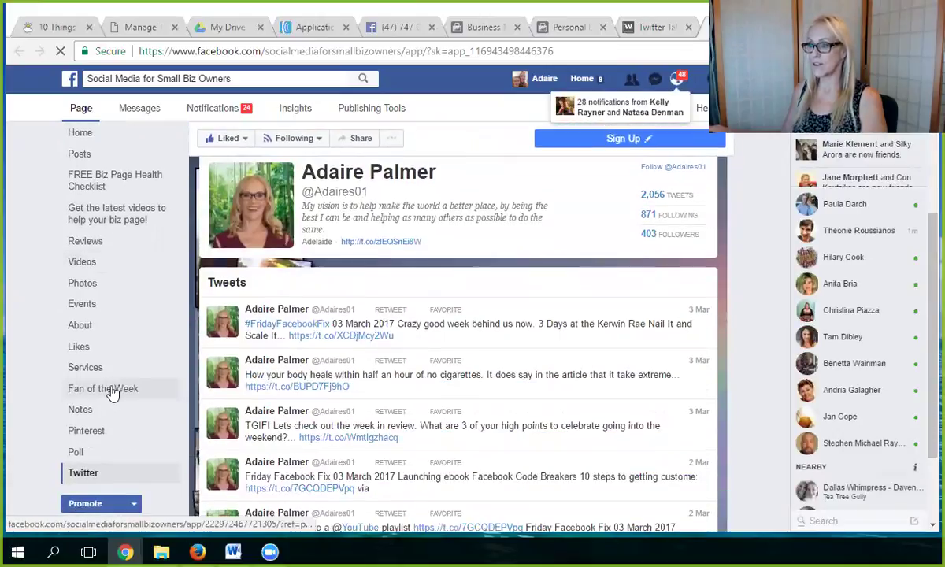
scroll(438, 450, "down", 2)
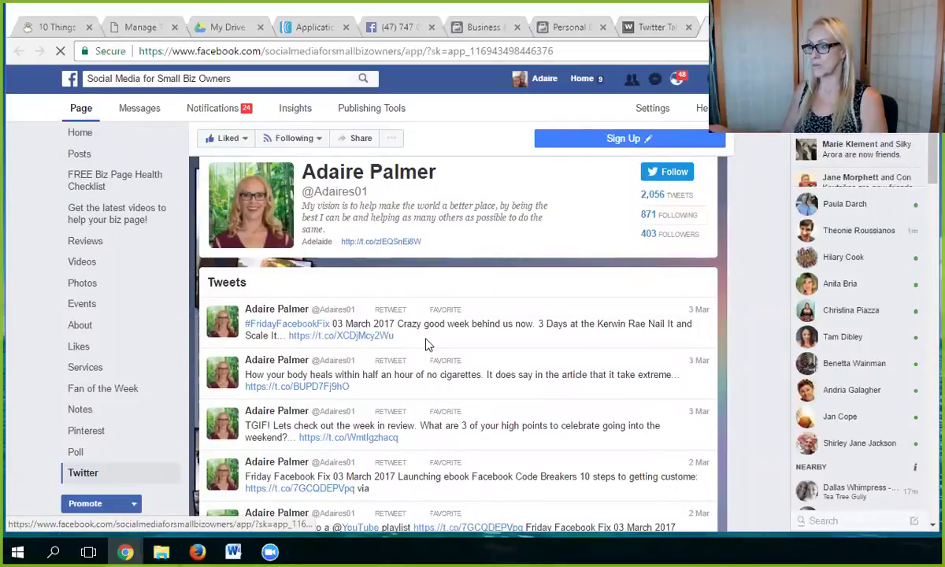
scroll(425, 336, "down", 2)
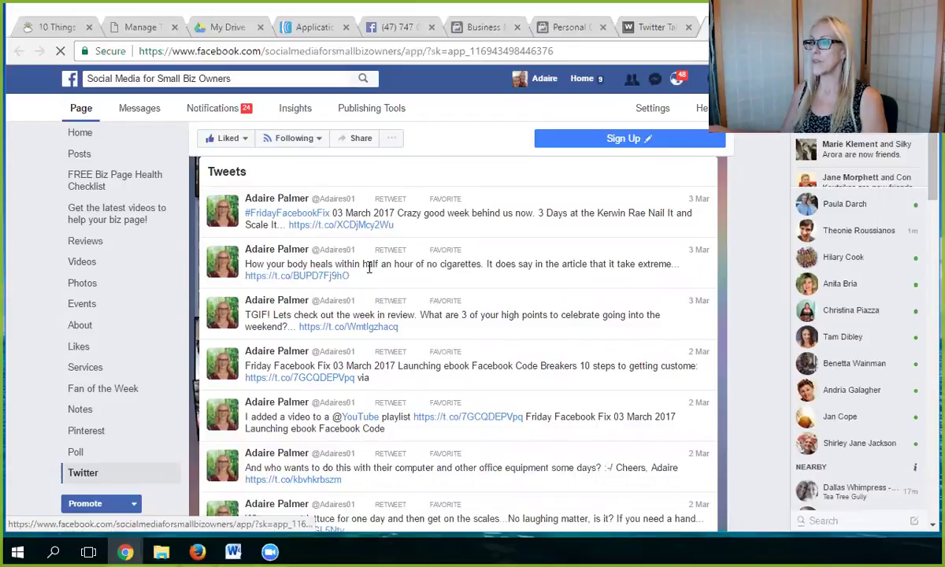
Go back to the Hypnotherapy page and check its cigarettes post against the matching tweet
left_click(569, 27)
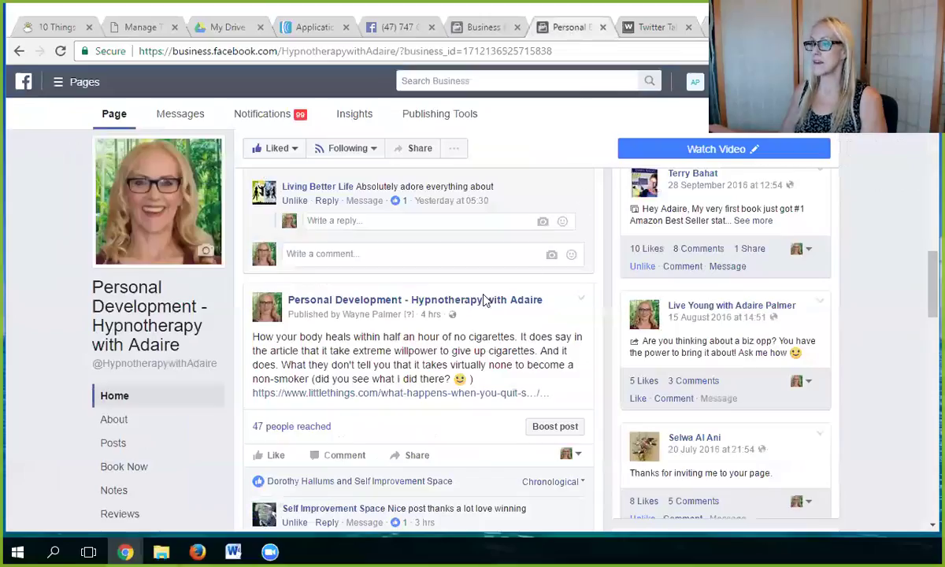
scroll(446, 302, "down", 4)
scroll(439, 302, "up", 3)
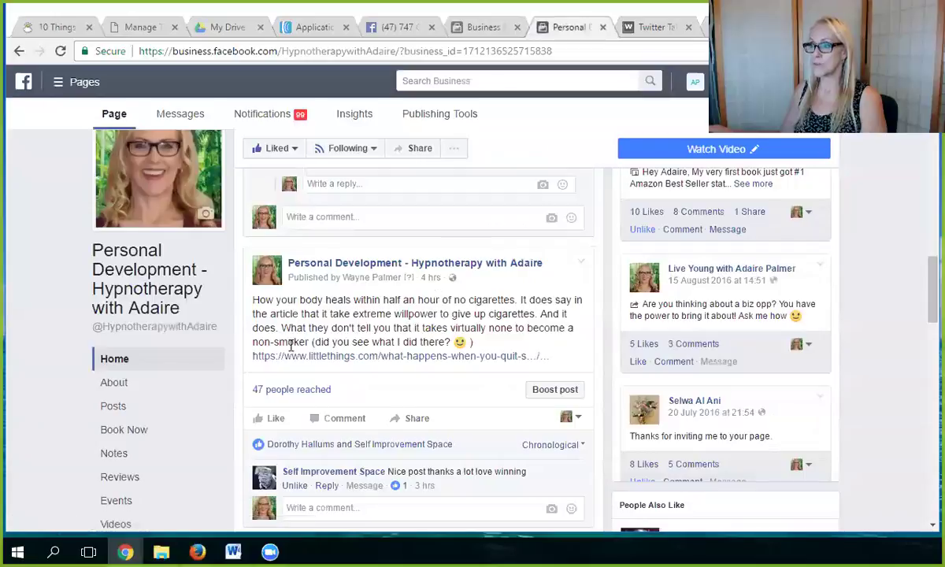
Return to the Social Media for Small Biz Owners page's Twitter tab and read through the older tweets in the feed
left_click(671, 27)
key("ctrl+Tab")
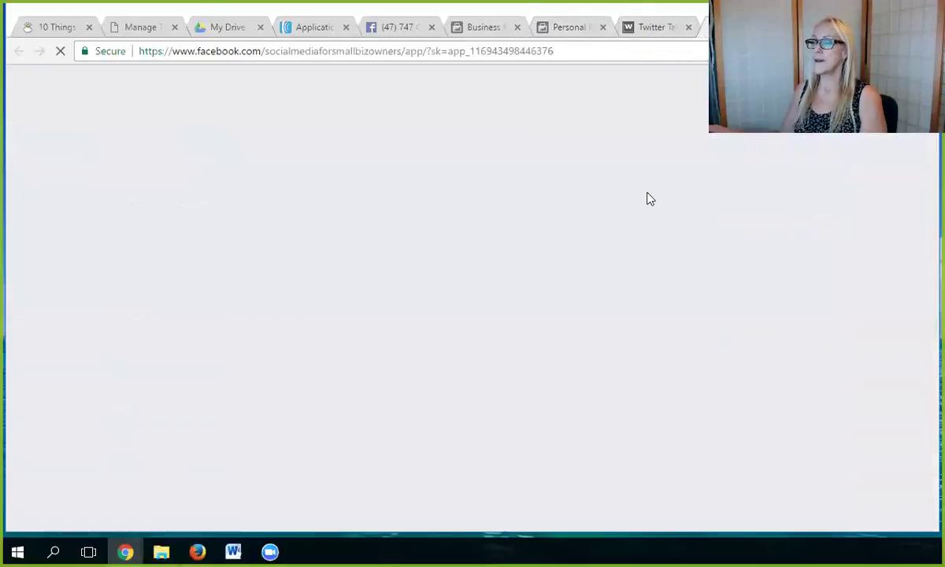
scroll(441, 387, "down", 2)
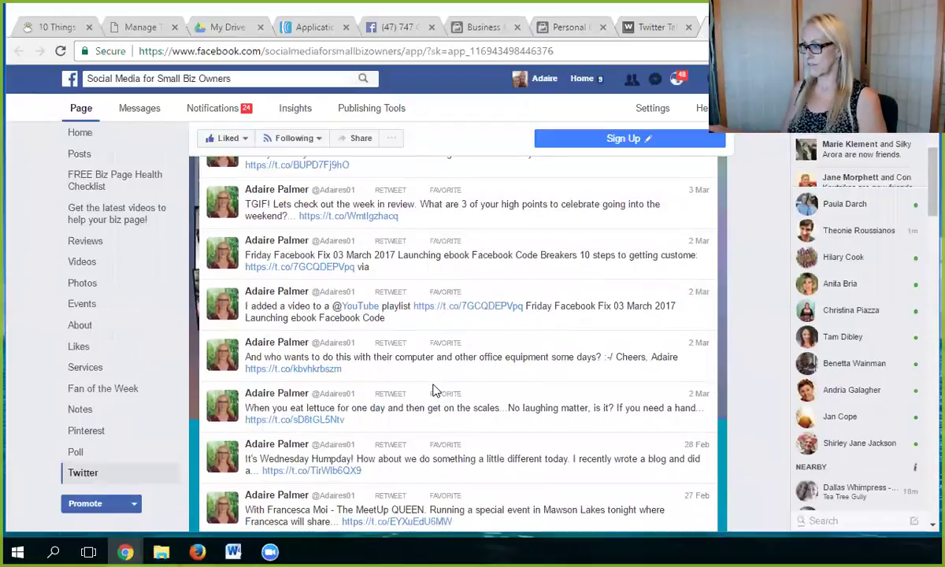
scroll(436, 390, "down", 3)
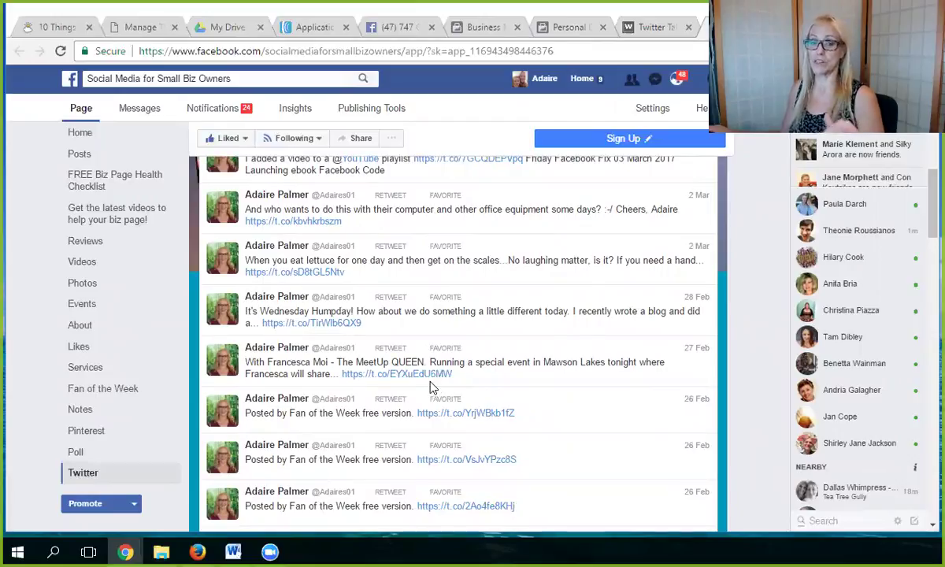
scroll(481, 441, "down", 6)
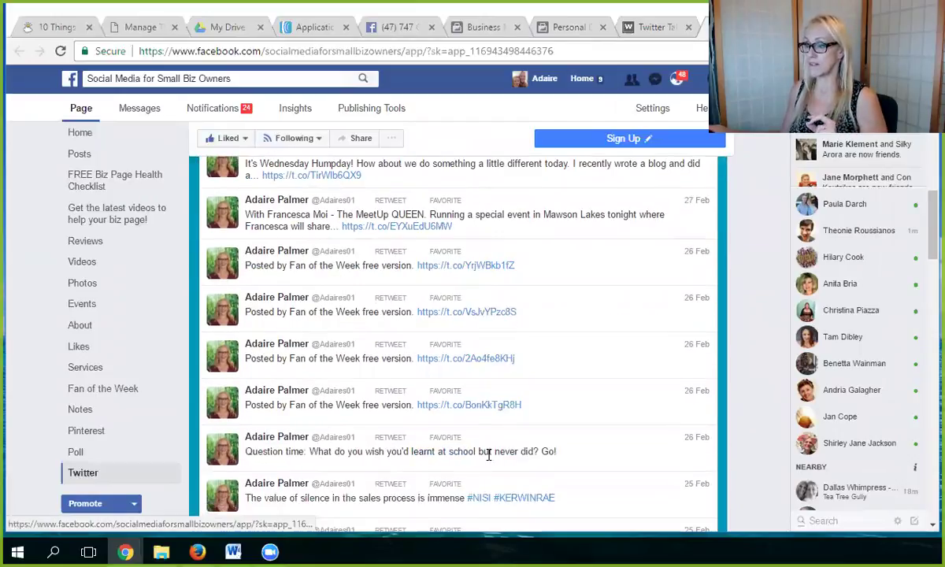
scroll(488, 457, "down", 4)
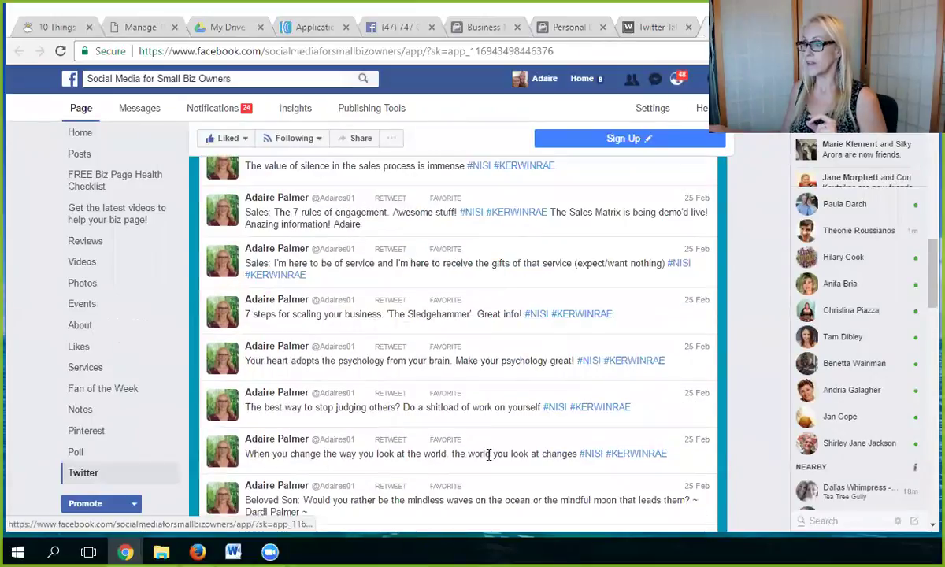
scroll(489, 455, "down", 3)
scroll(477, 441, "down", 5)
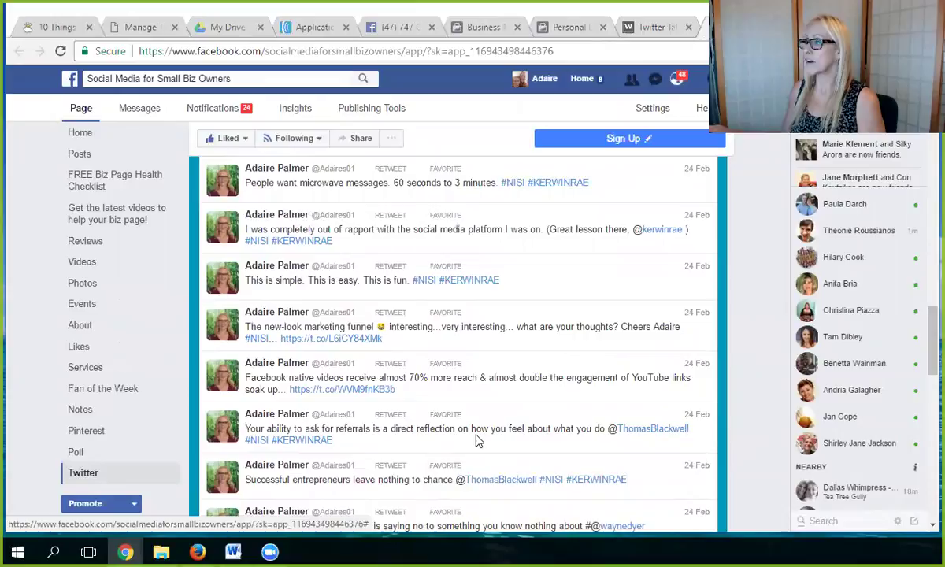
scroll(476, 440, "down", 10)
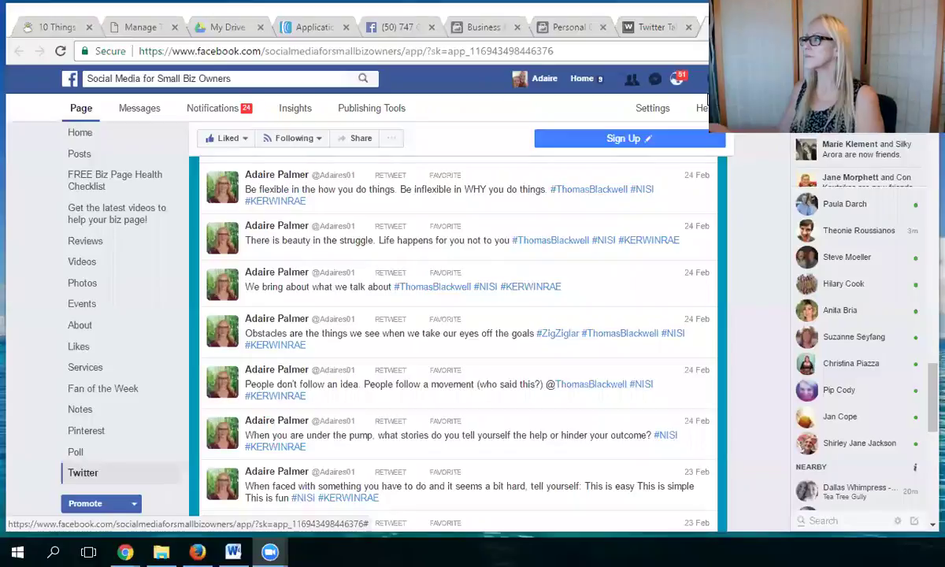
Close the Woobox Twitter, Personal and Business browser tabs, leaving the Social Media for Small Biz Owners page open
left_click(678, 71)
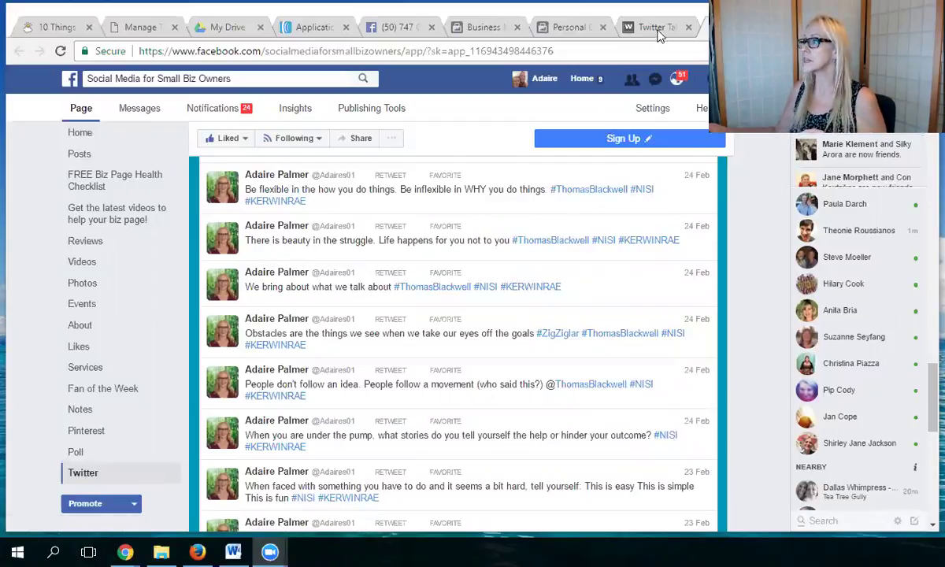
left_click(634, 31)
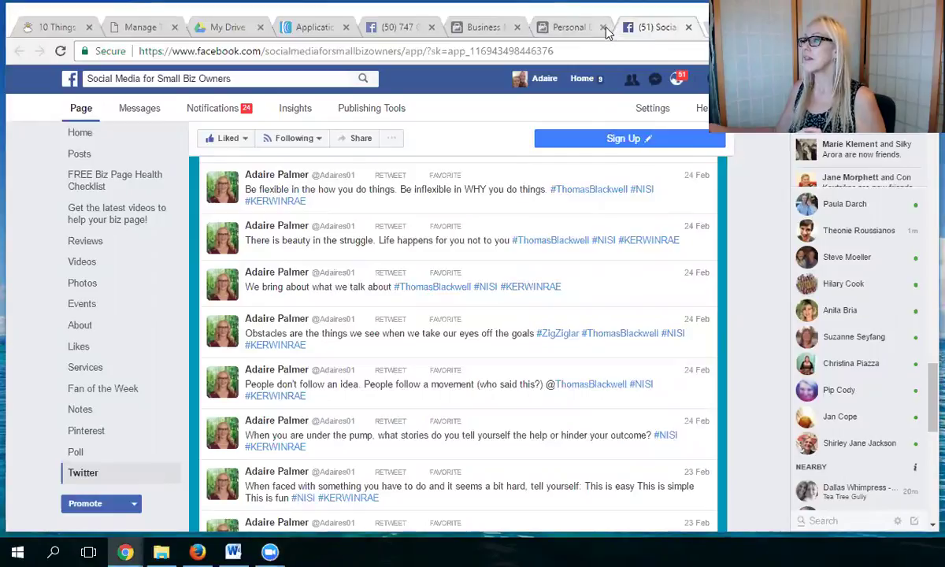
left_click(519, 27)
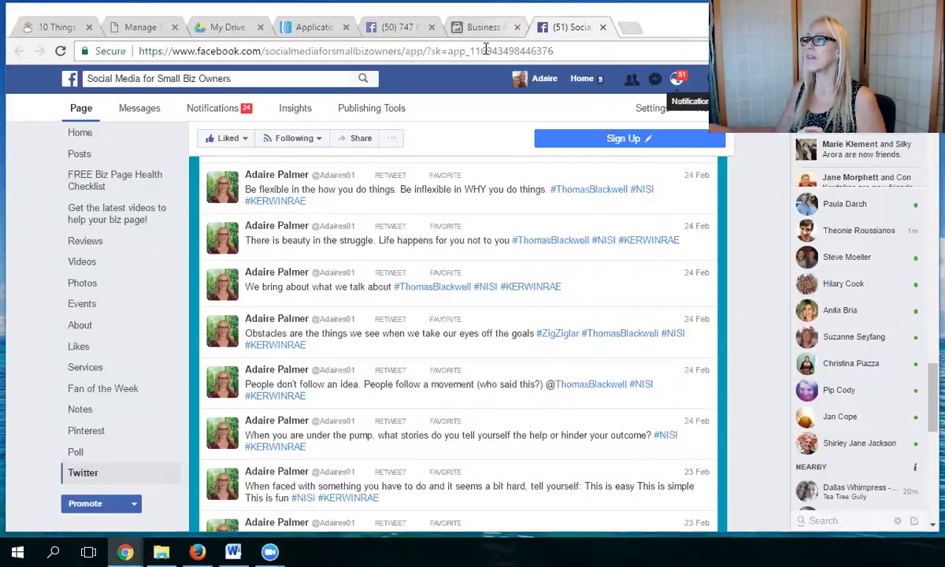
left_click(519, 28)
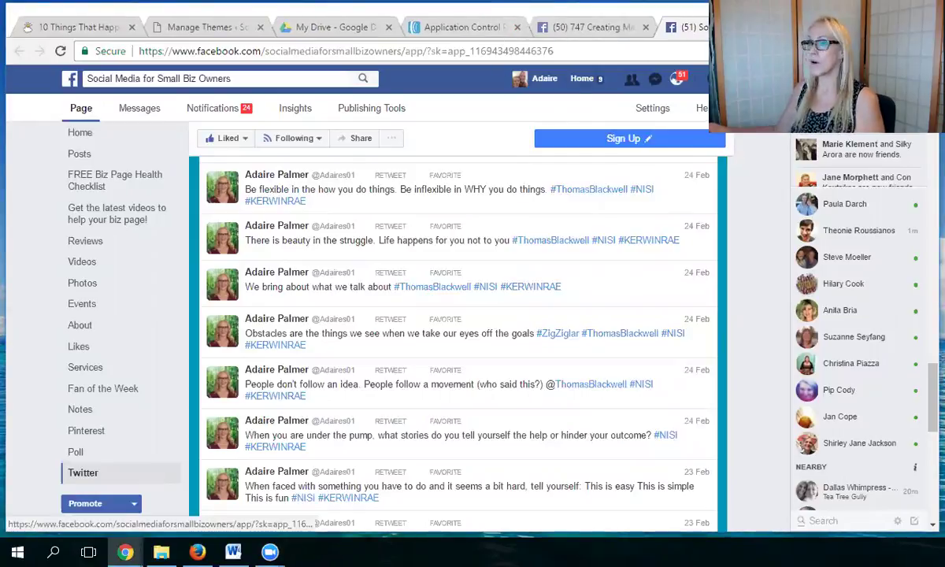
Load the Twitter page app address apps.facebook.com/twitterpageapp/ in a new browser tab
key("ctrl+t")
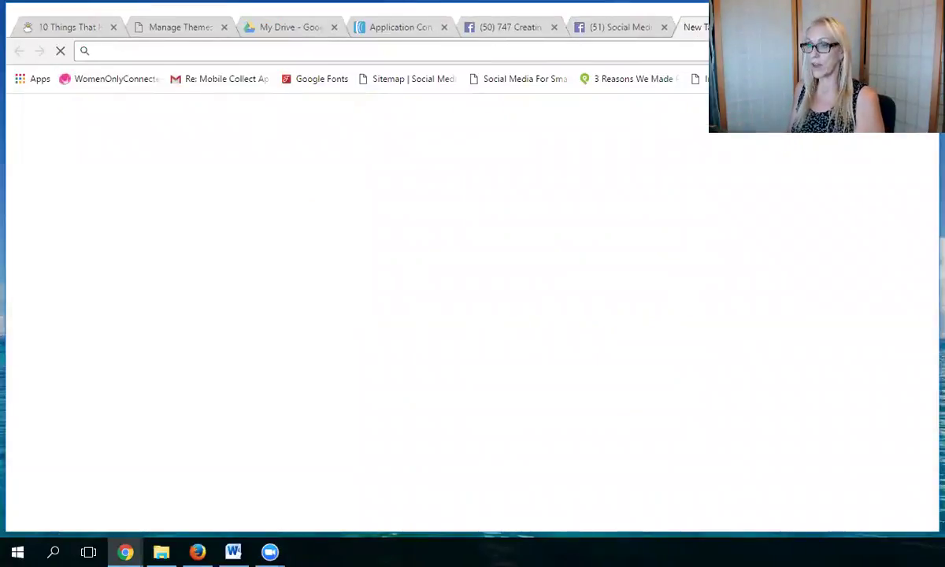
type("app")
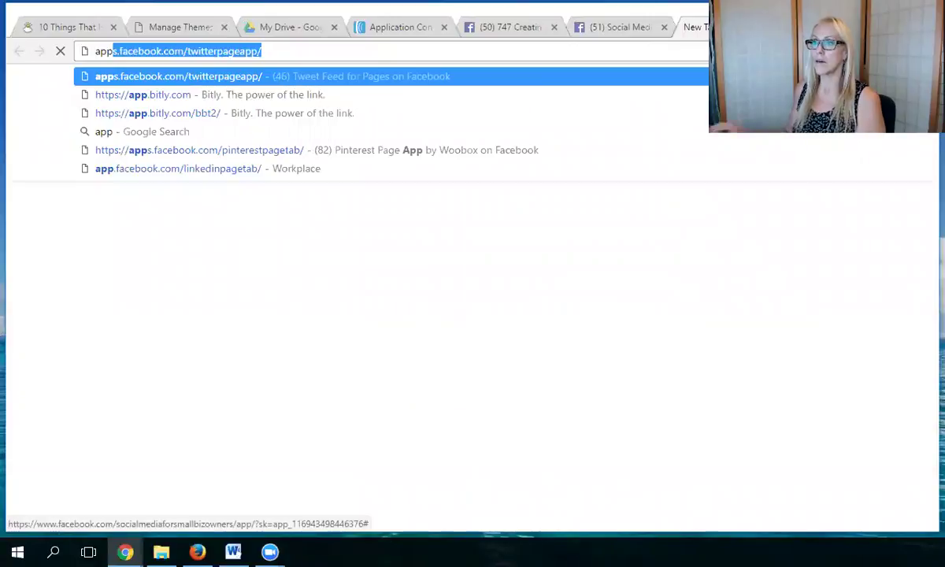
left_click(222, 75)
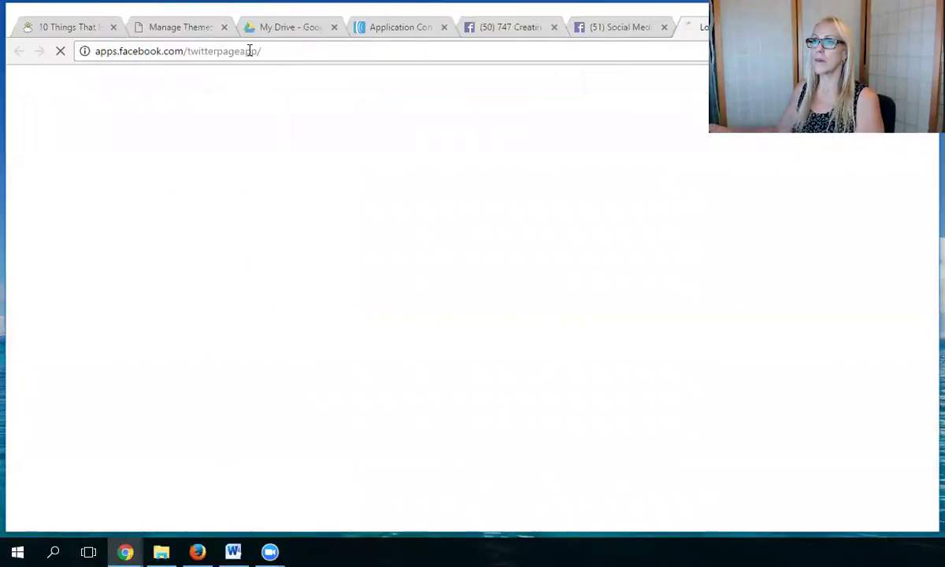
left_click(228, 49)
left_click(232, 50)
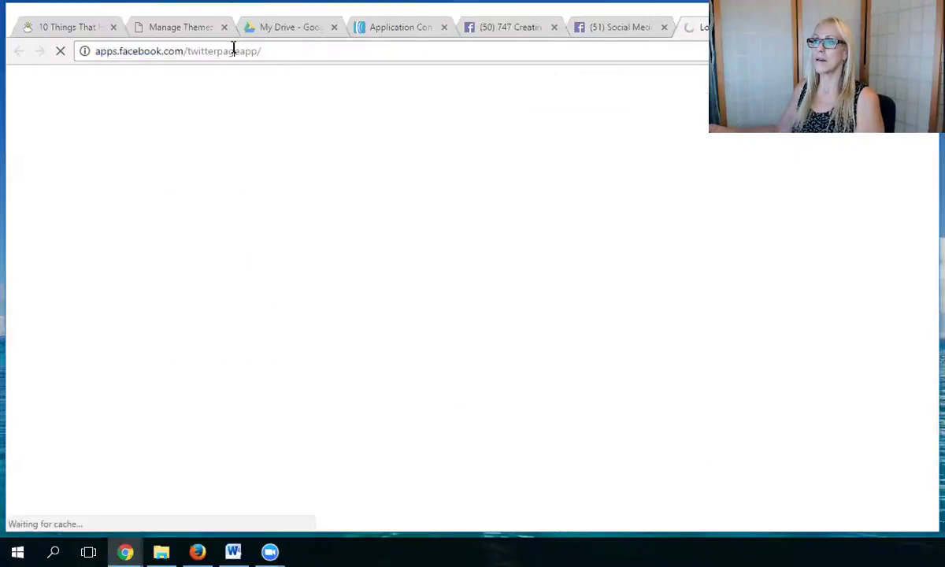
Change the address to apps.facebook.com/pinterestpageapp/, load it, and find the option to add the Pinterest app to a Facebook page
left_click(291, 51)
key("BackSpace")
key("BackSpace")
key("BackSpace")
key("BackSpace")
key("BackSpace")
key("BackSpace")
key("BackSpace")
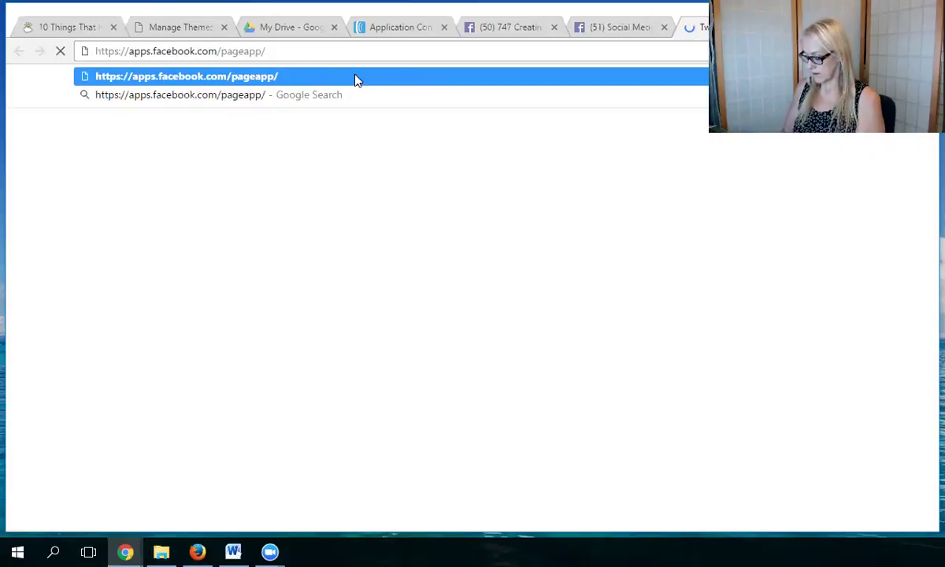
type("pinterestp")
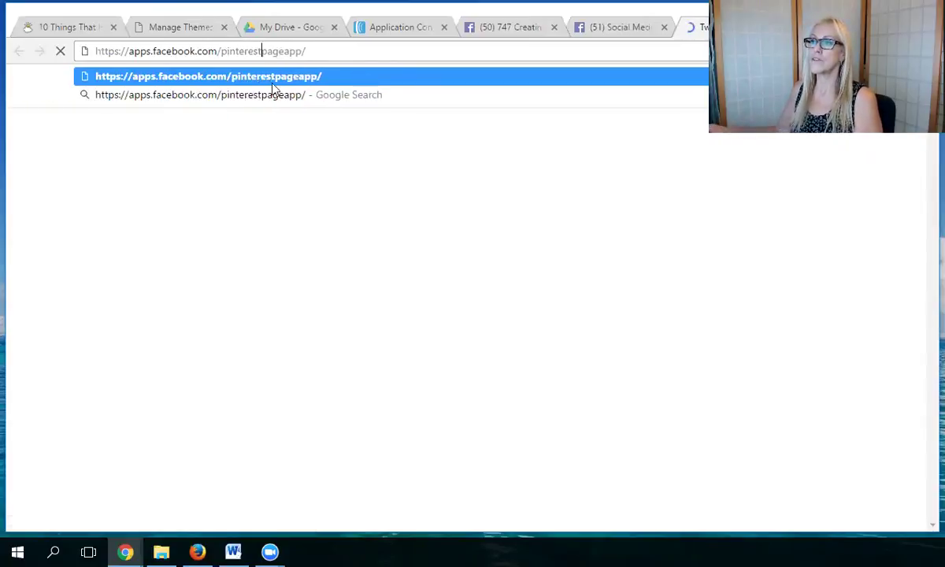
left_click(288, 75)
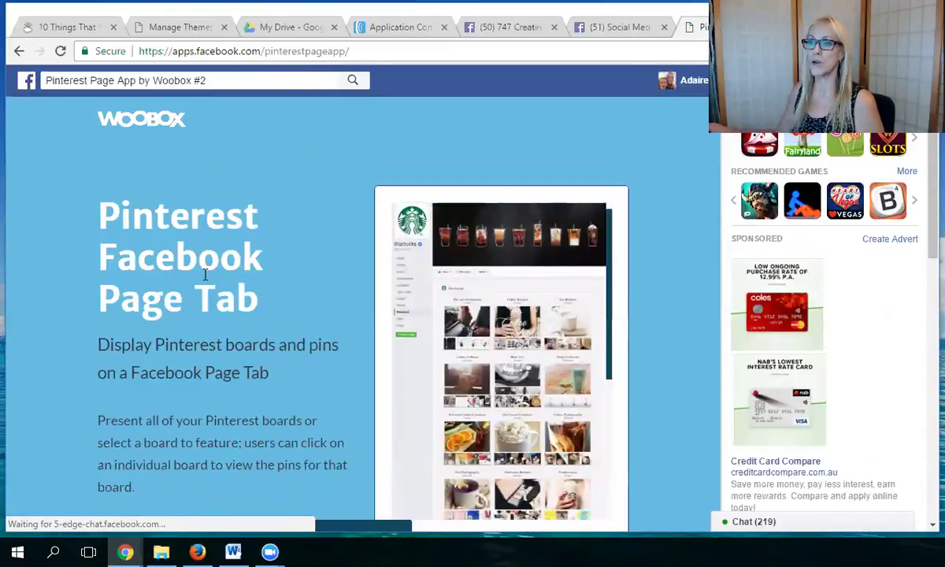
scroll(213, 292, "down", 3)
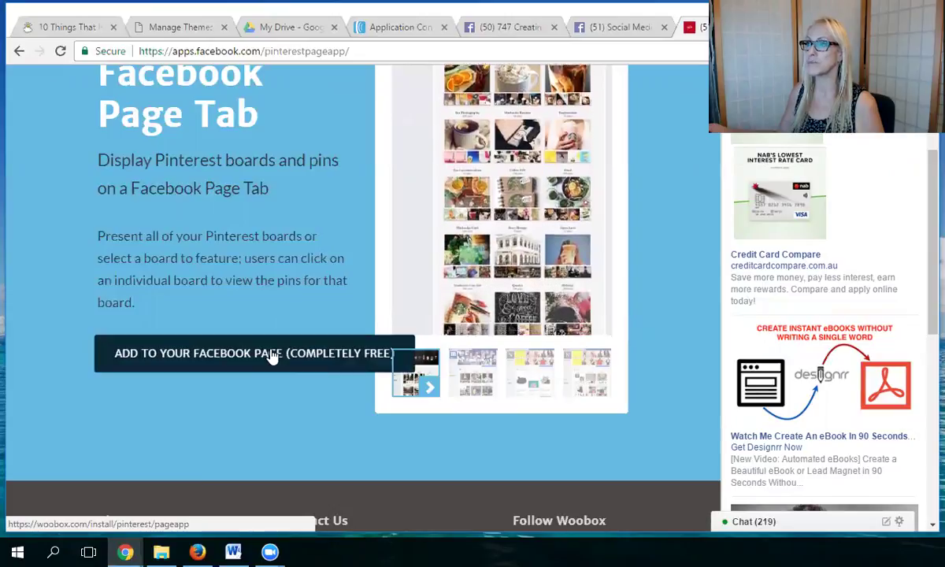
Return to the Social Media for Small Biz Owners page, open its Pinterest tab, and dismiss the notification pop-up
left_click(629, 29)
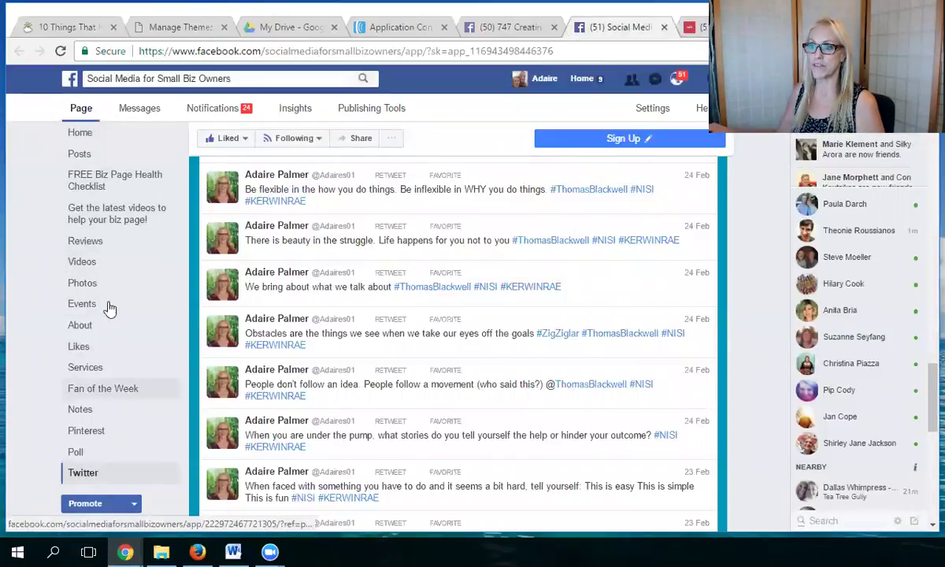
left_click(100, 438)
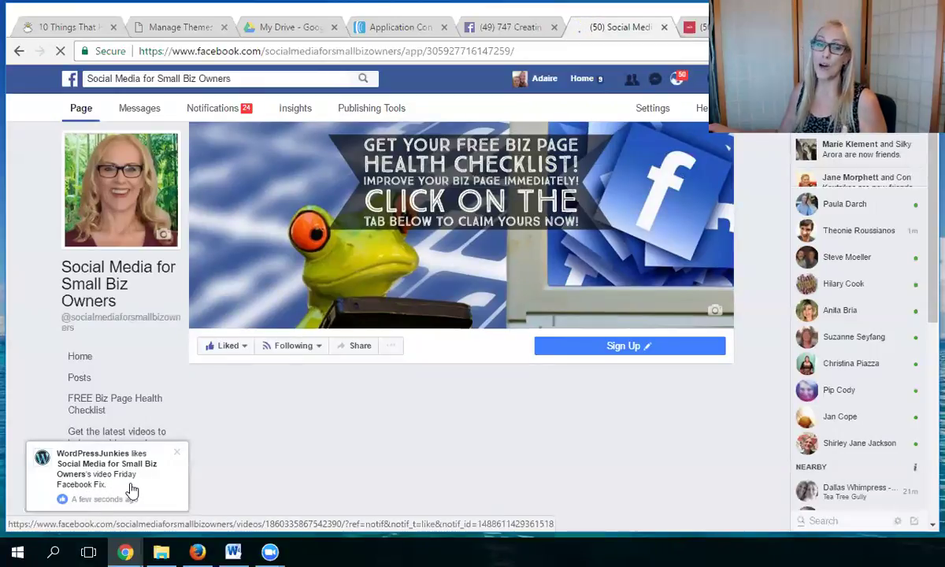
left_click(176, 452)
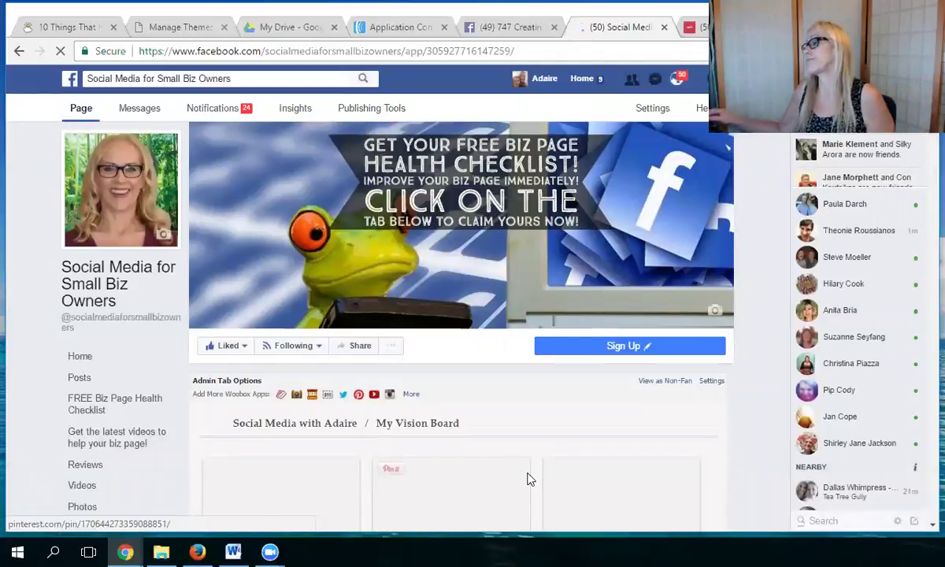
Look through the pins of My Vision Board on the page's Pinterest tab, checking their images and captions
scroll(519, 465, "down", 3)
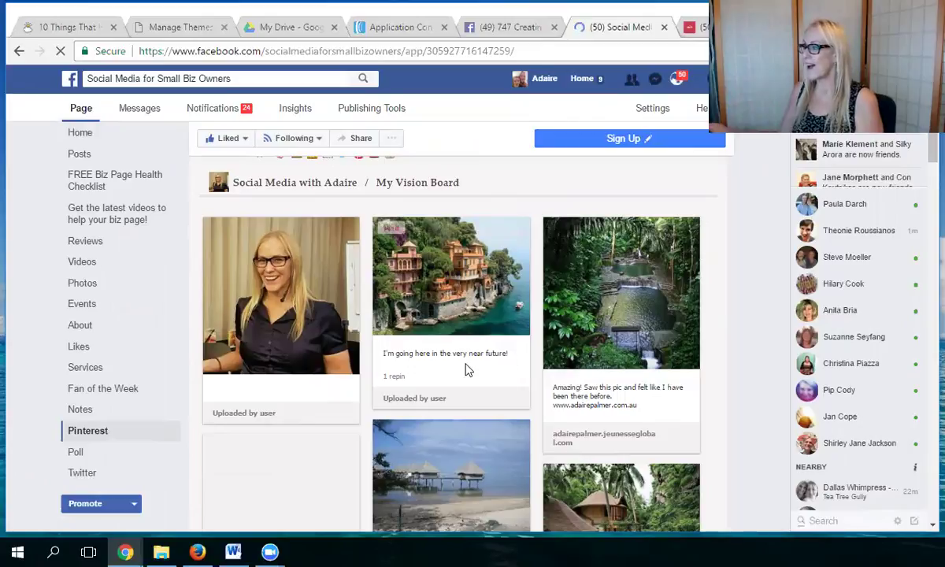
scroll(464, 369, "down", 2)
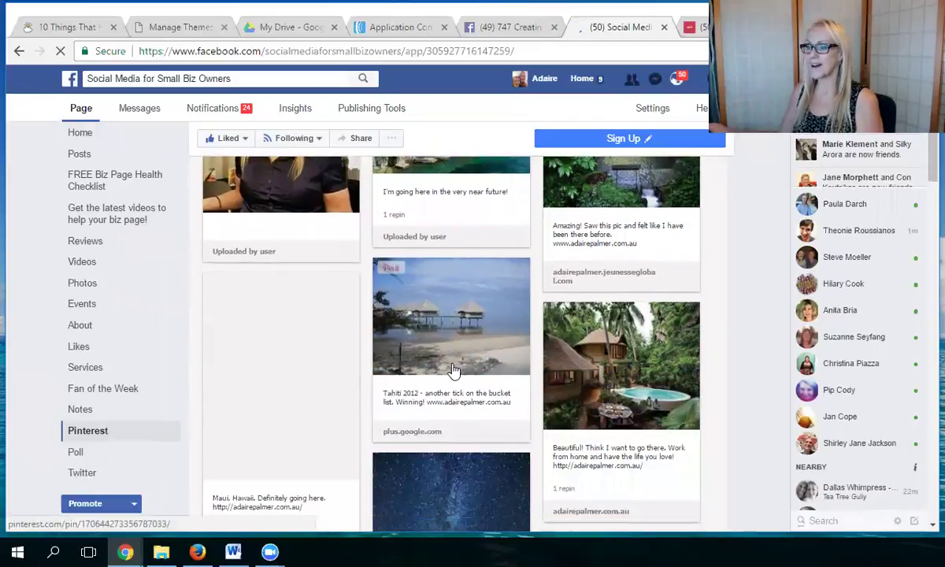
scroll(453, 370, "down", 3)
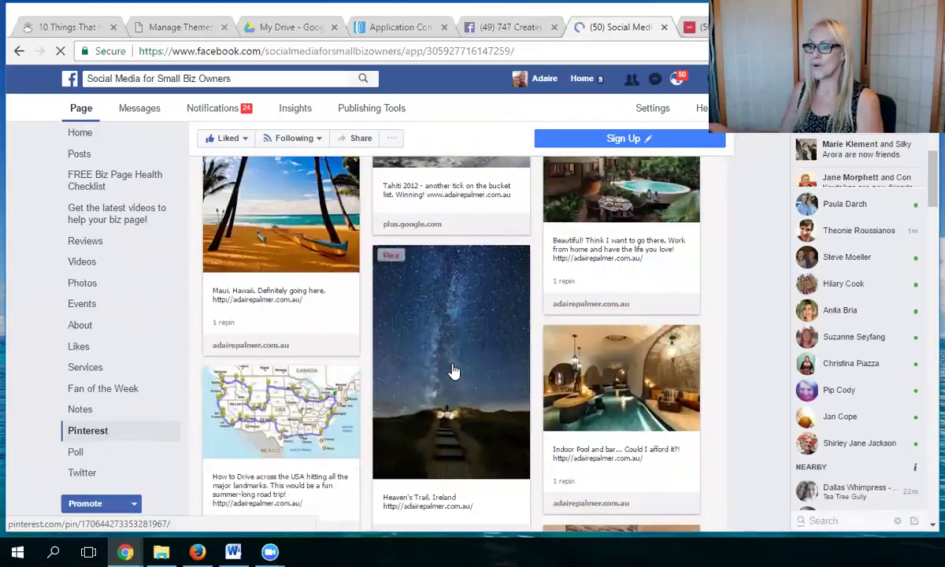
scroll(454, 370, "down", 3)
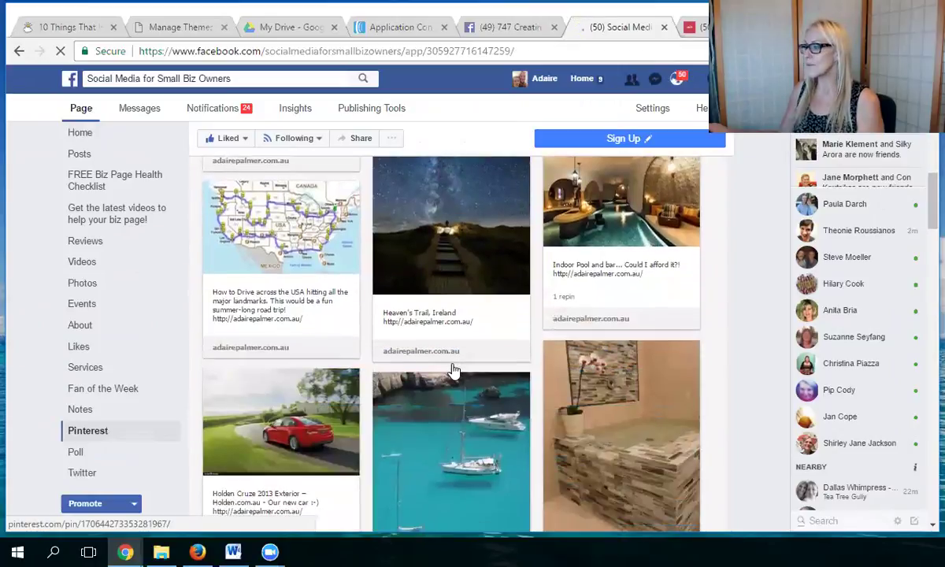
scroll(453, 370, "down", 1)
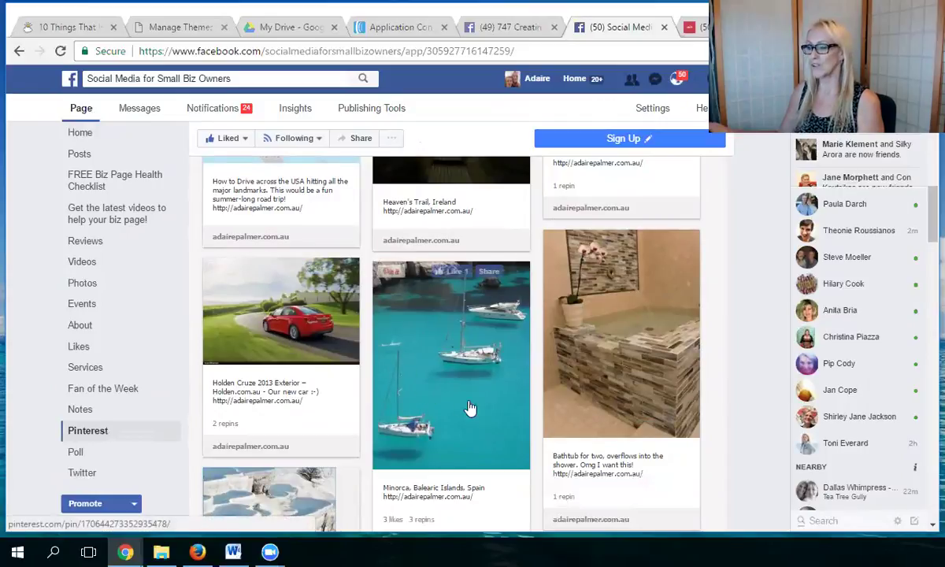
scroll(438, 403, "down", 3)
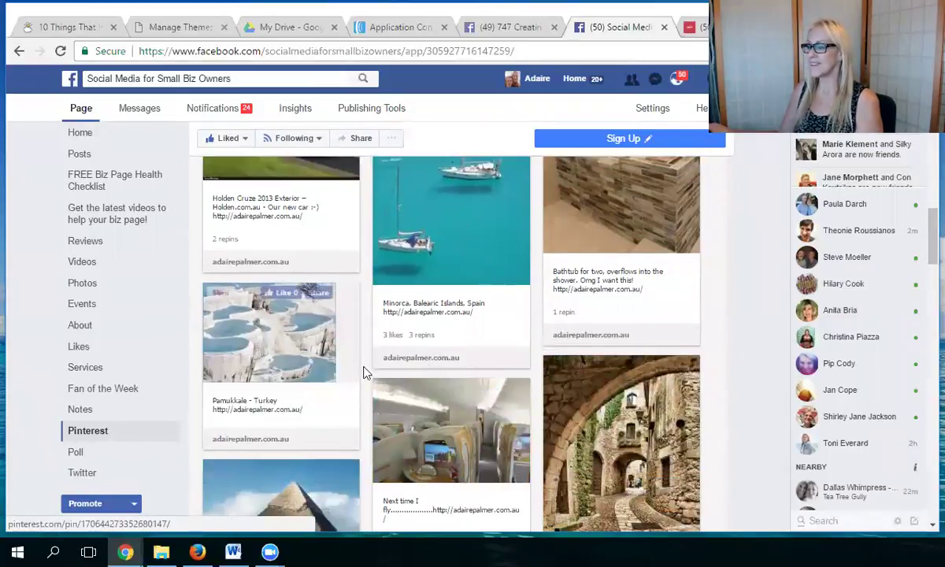
scroll(461, 403, "down", 1)
scroll(461, 403, "down", 7)
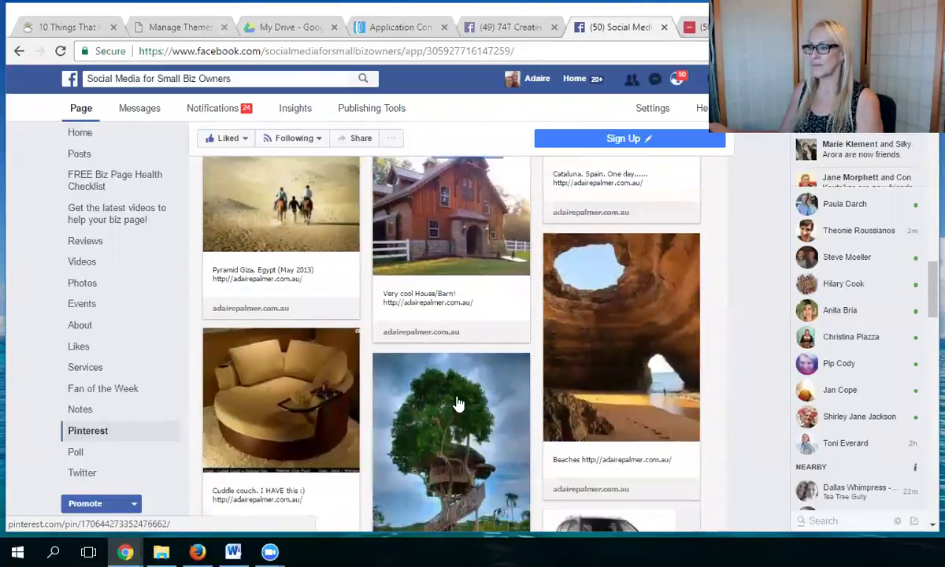
scroll(457, 404, "down", 5)
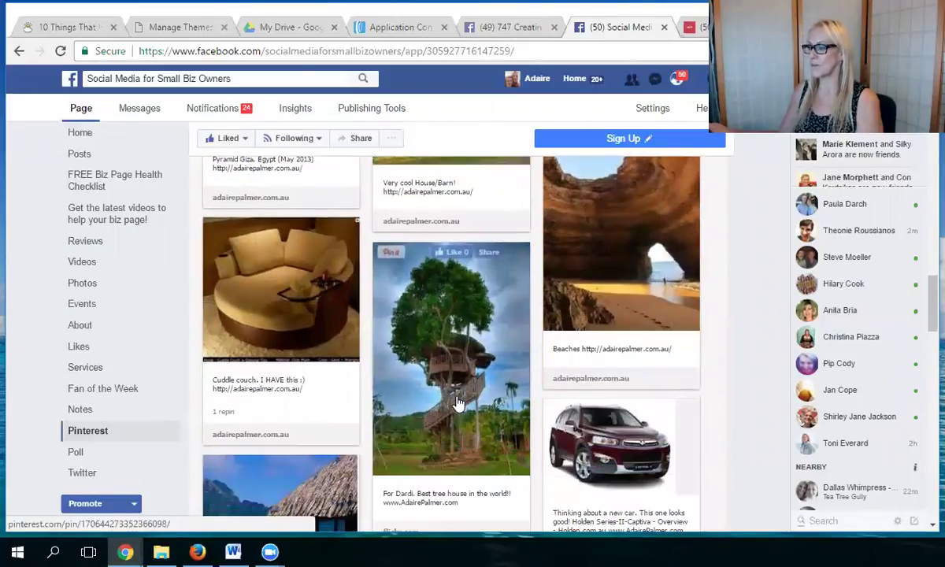
scroll(457, 403, "down", 7)
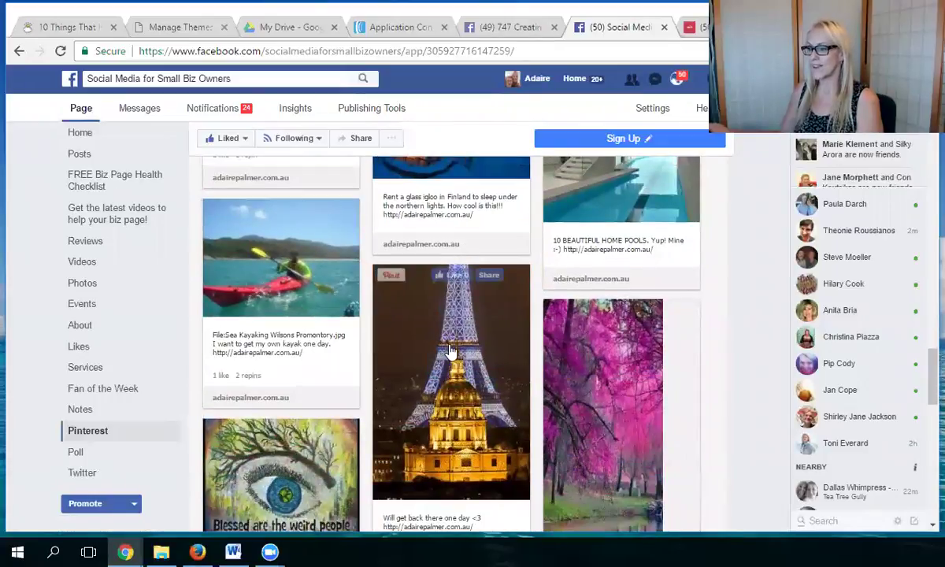
scroll(425, 330, "down", 3)
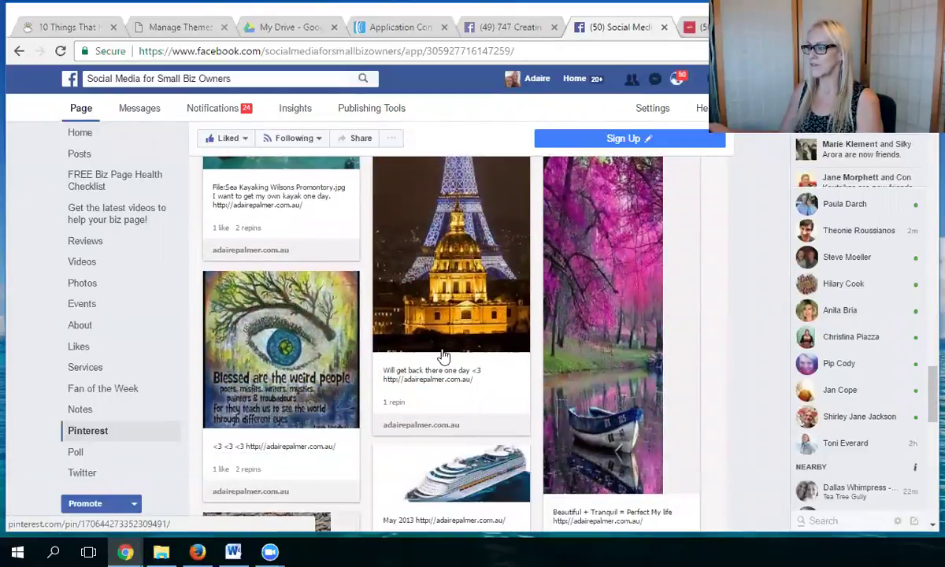
scroll(443, 356, "down", 2)
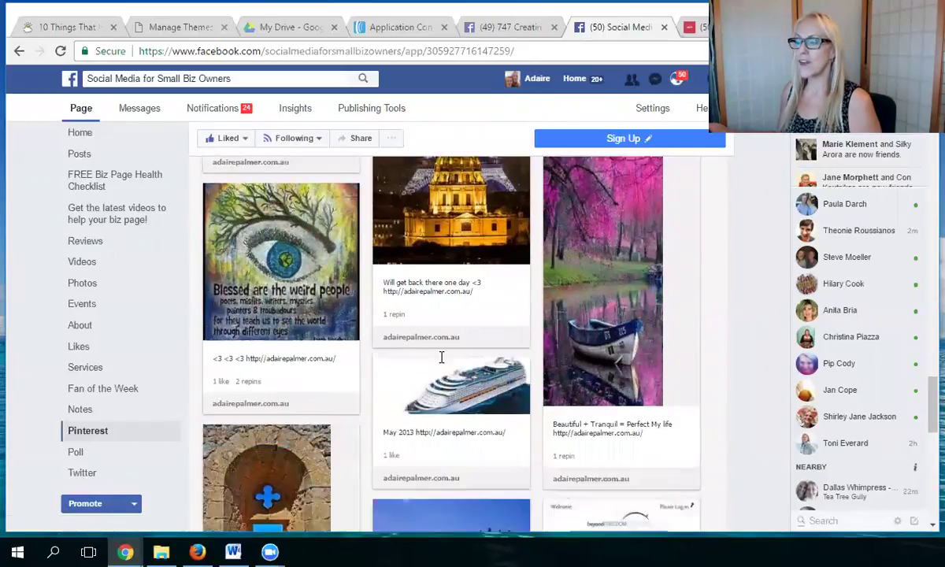
scroll(441, 361, "down", 3)
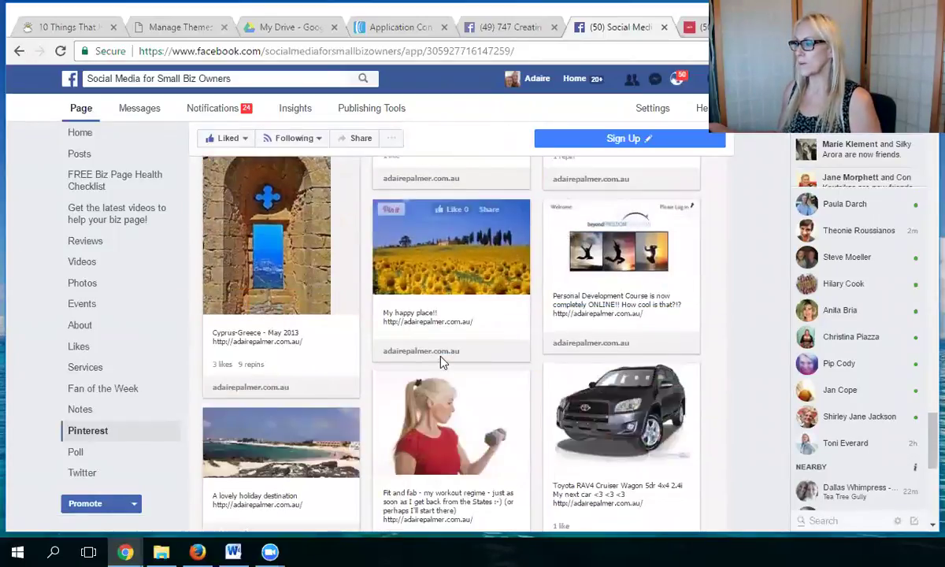
scroll(443, 359, "down", 2)
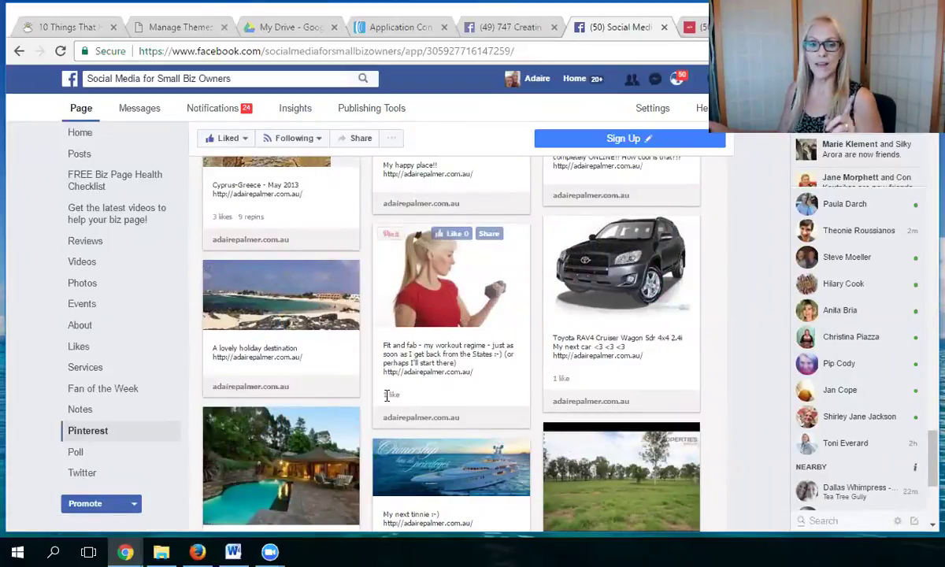
Go back to the start of My Vision Board and review its pins again through to the last one
scroll(366, 398, "up", 10)
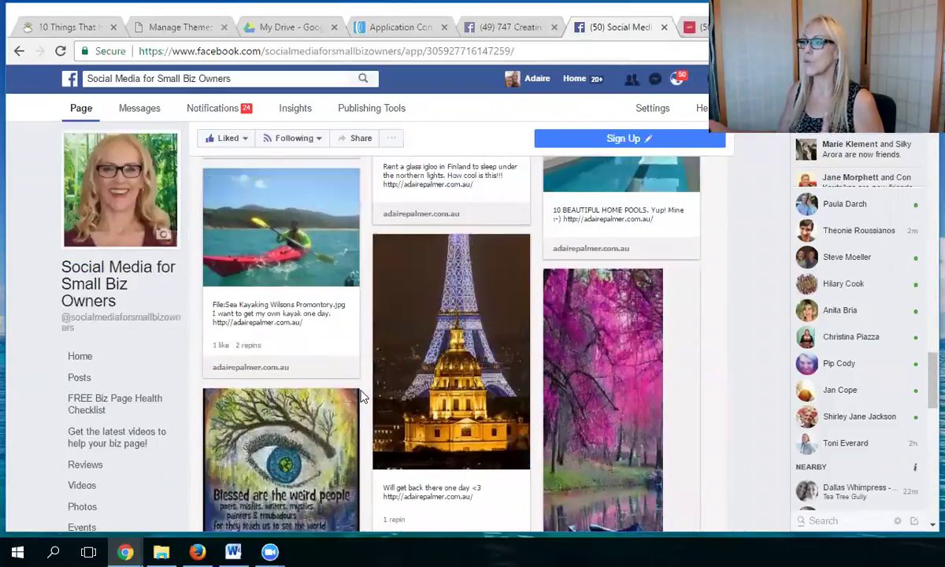
scroll(362, 390, "up", 15)
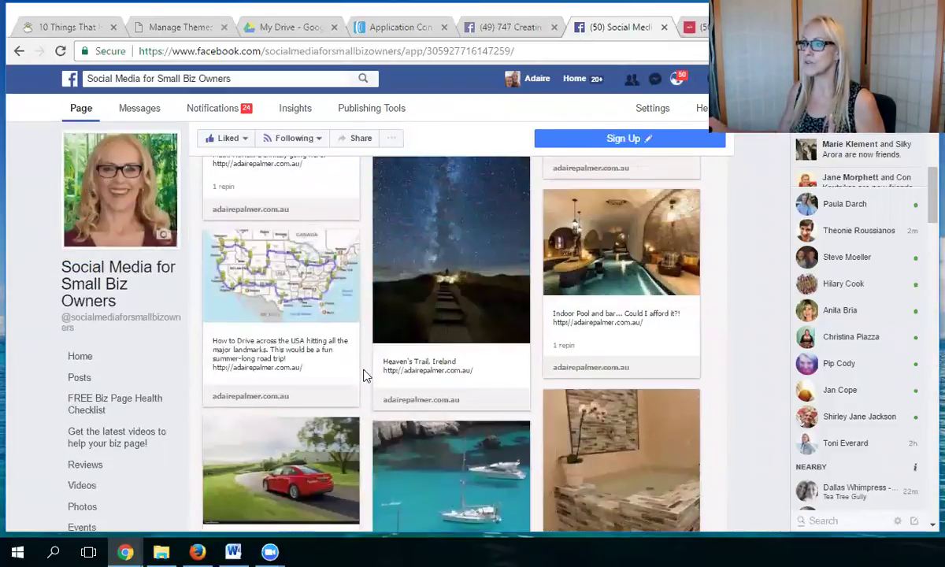
scroll(364, 370, "up", 5)
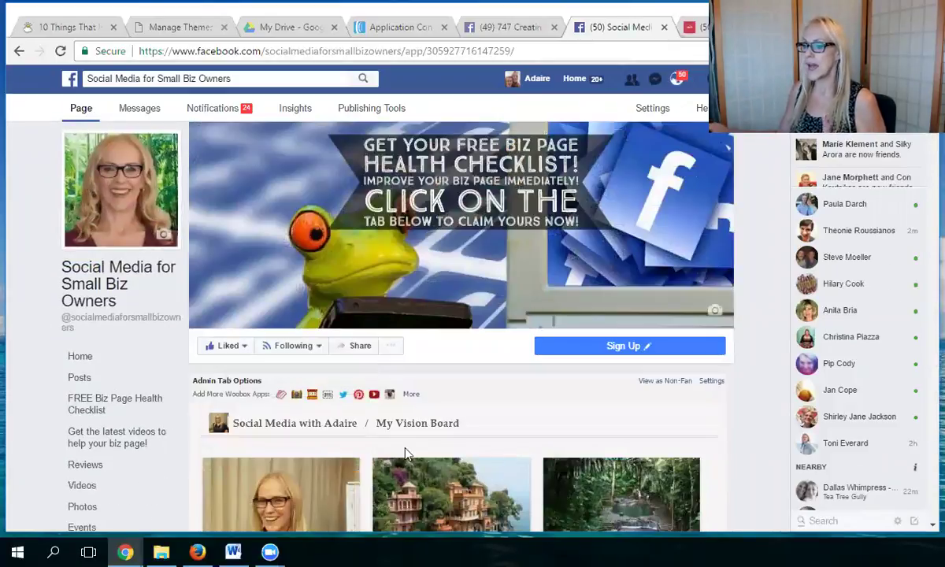
scroll(538, 398, "down", 3)
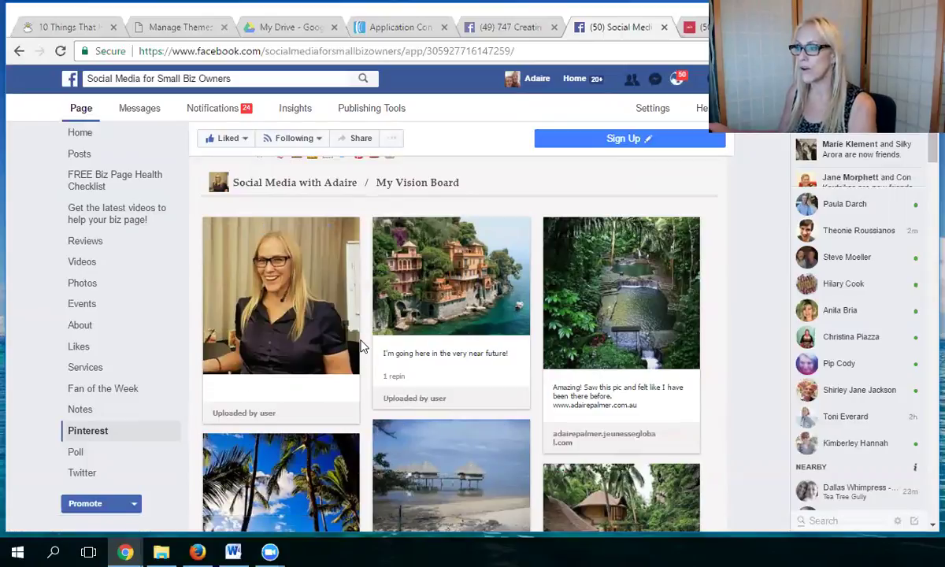
scroll(454, 370, "down", 5)
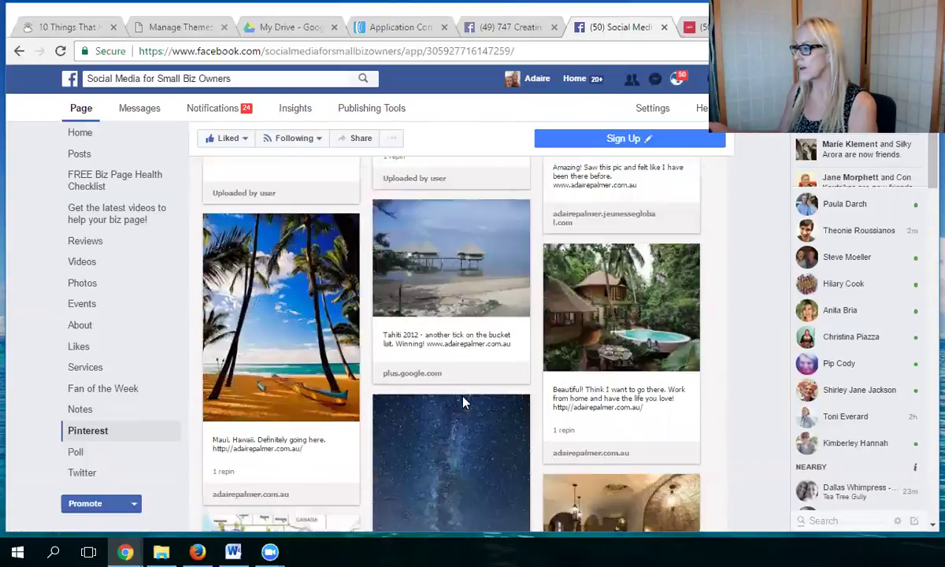
scroll(465, 402, "down", 15)
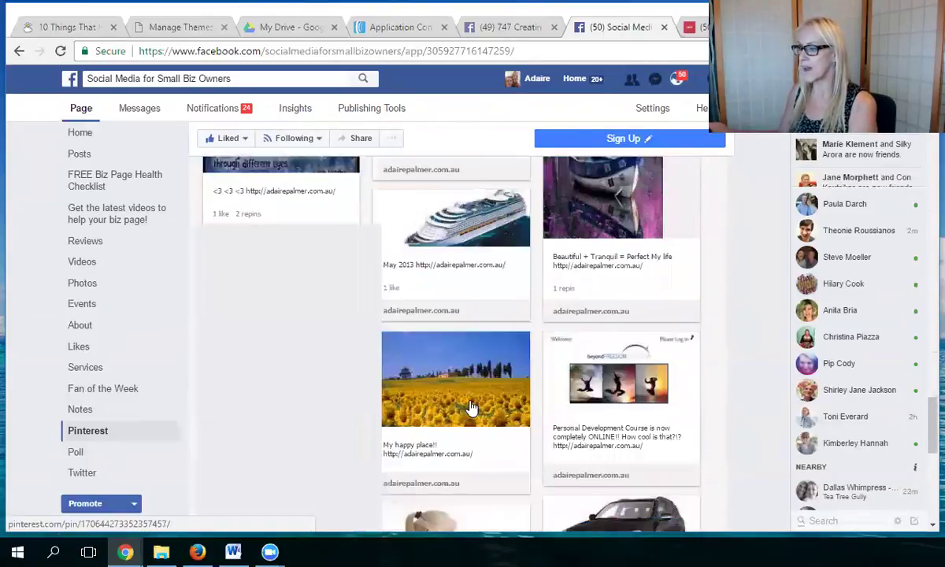
scroll(470, 410, "down", 5)
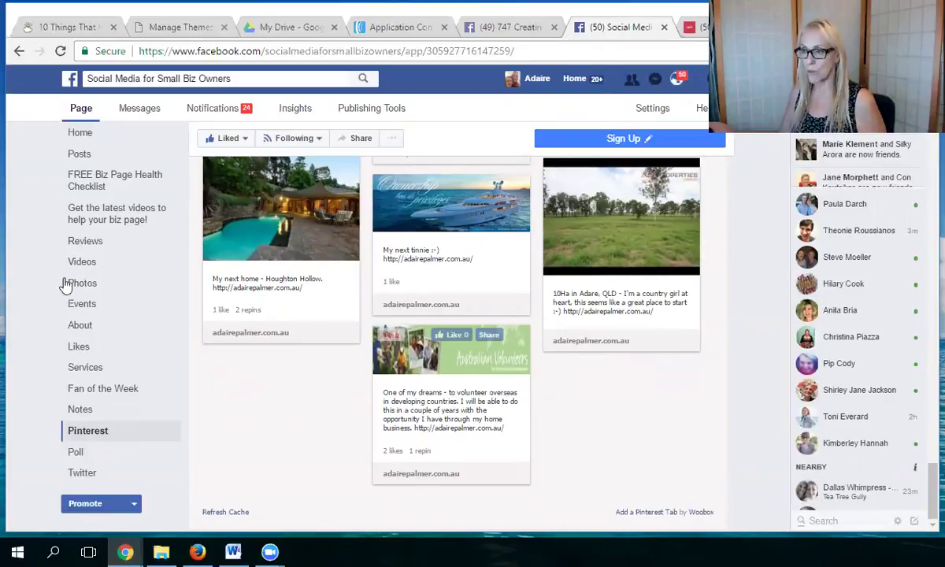
Open the page's "Get the latest videos to help your biz page!" tab and look through its featured video and video gallery
left_click(105, 221)
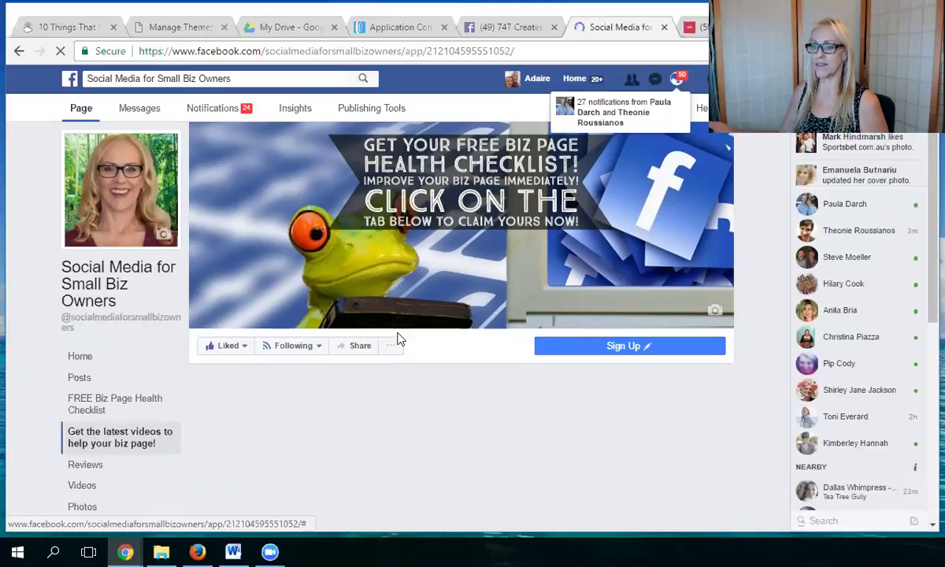
scroll(398, 337, "down", 2)
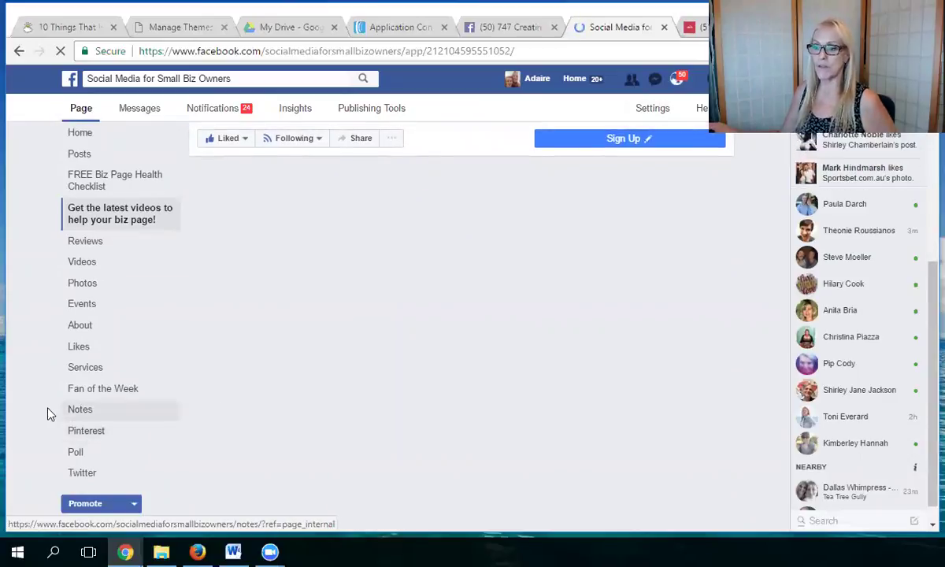
left_click(77, 433)
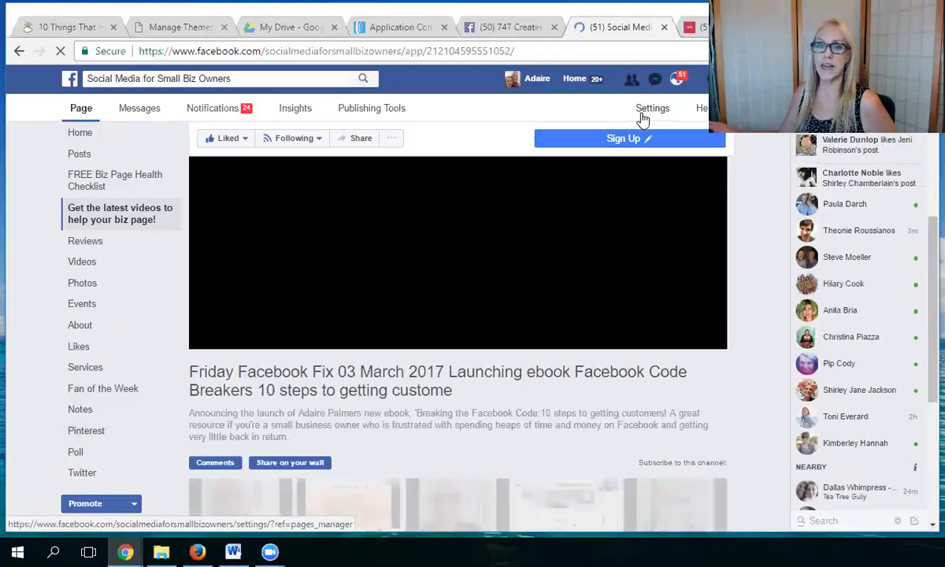
left_click(76, 486)
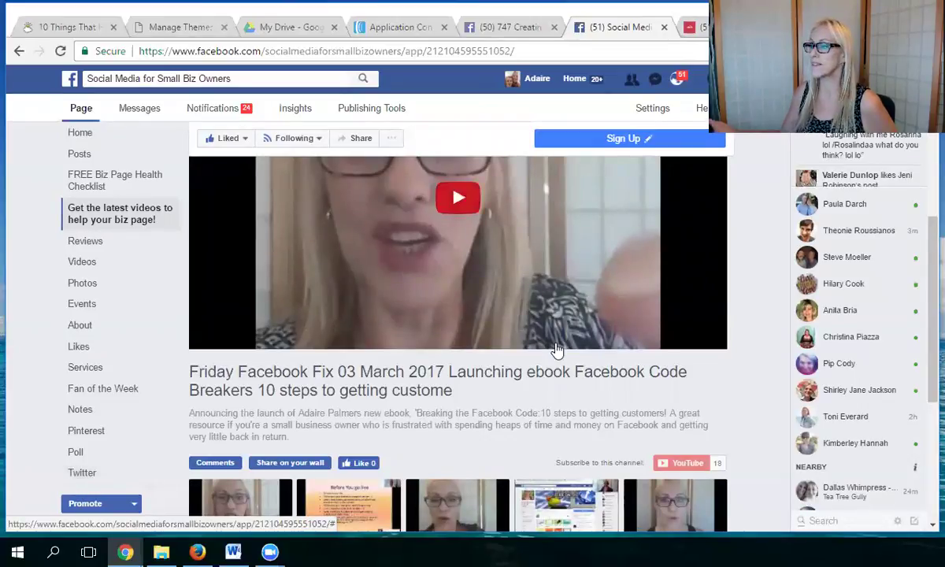
scroll(555, 355, "down", 4)
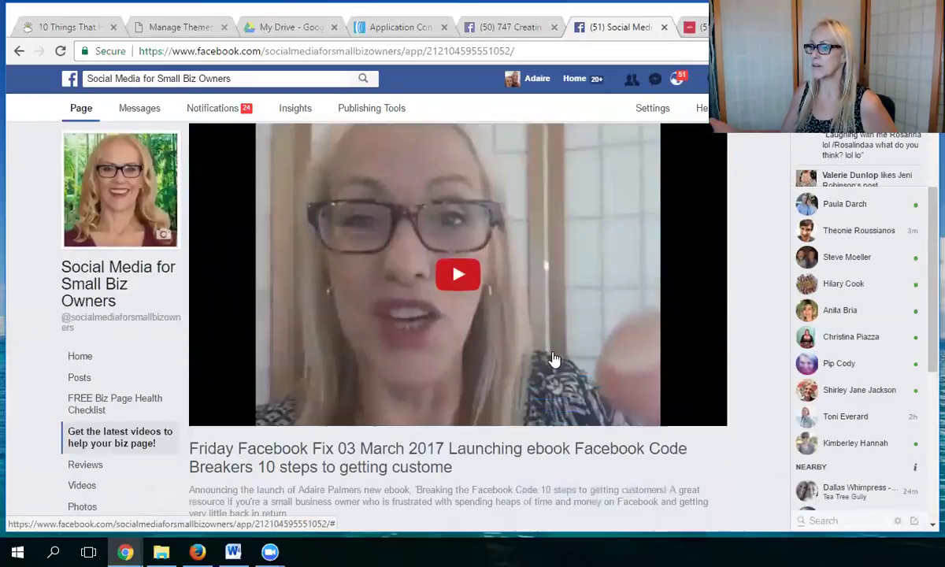
scroll(555, 358, "down", 3)
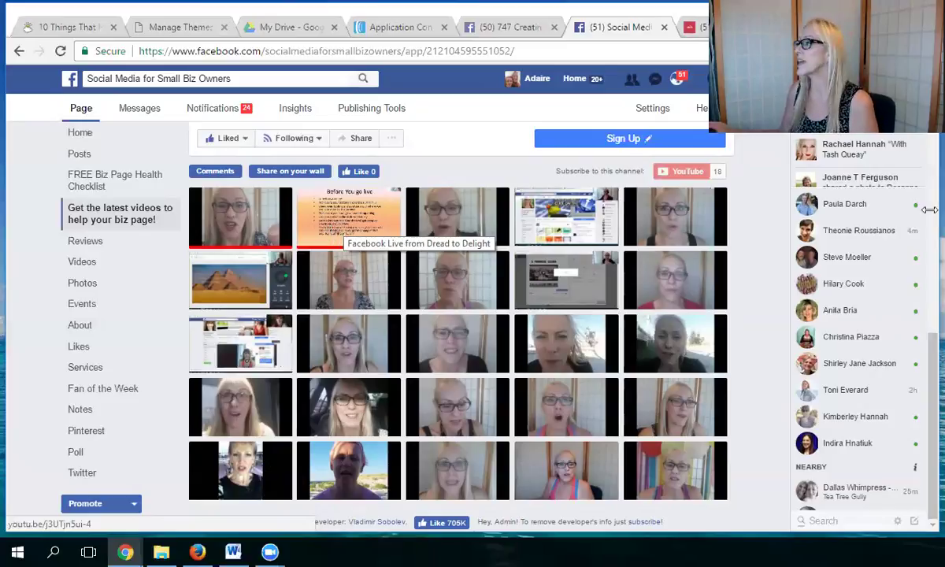
left_click(639, 329)
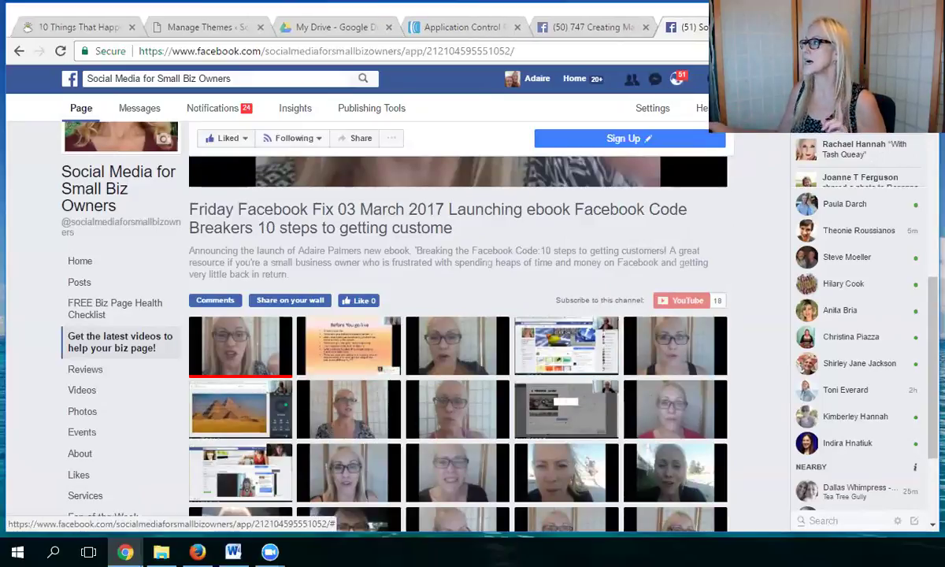
Load facebook.com/youtubetabapp in a new browser tab
key("ctrl+t")
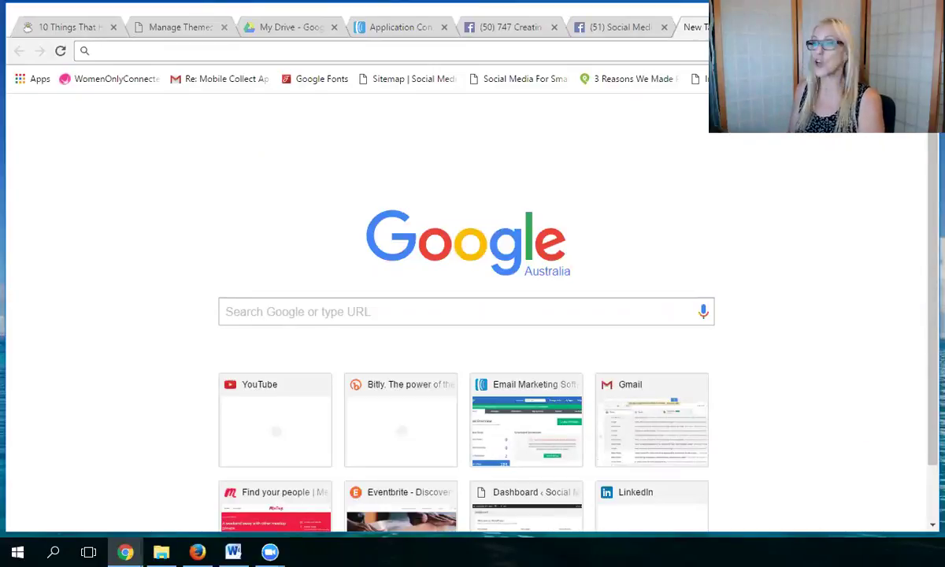
type("facebook.c")
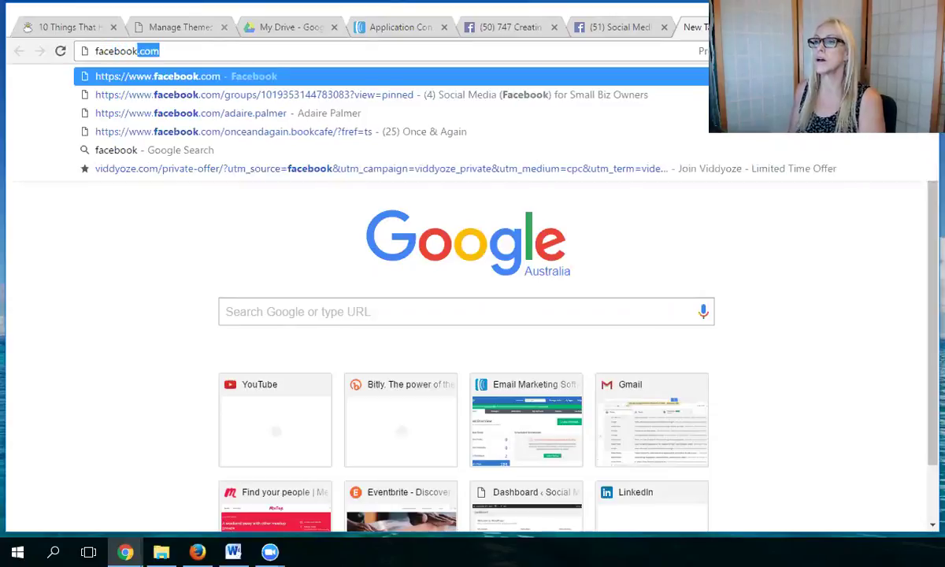
type("om")
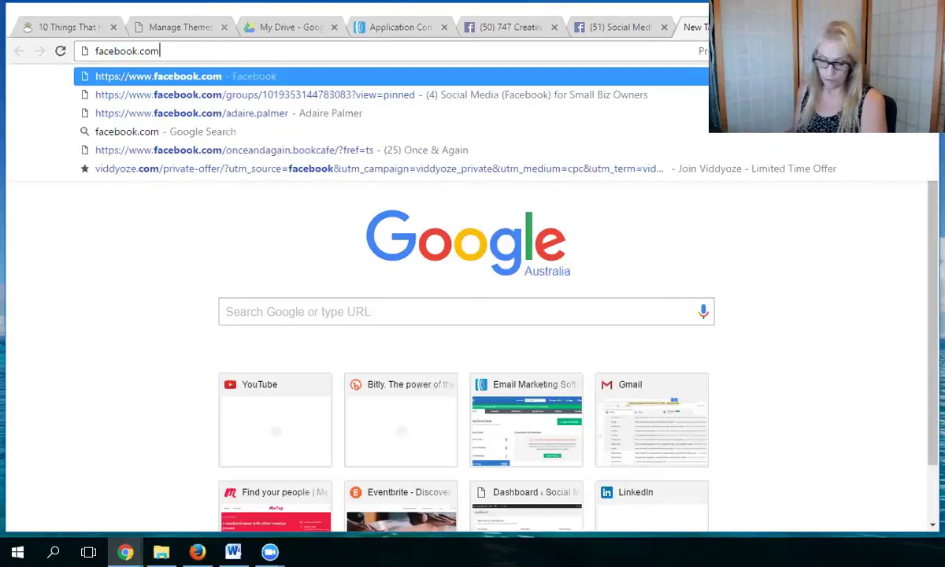
type("/youtub")
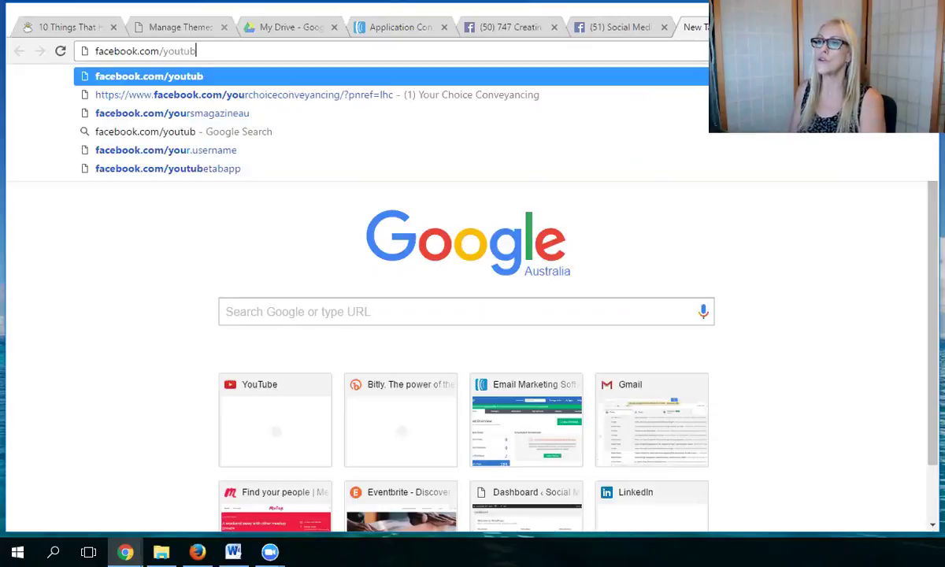
type("e")
type("t")
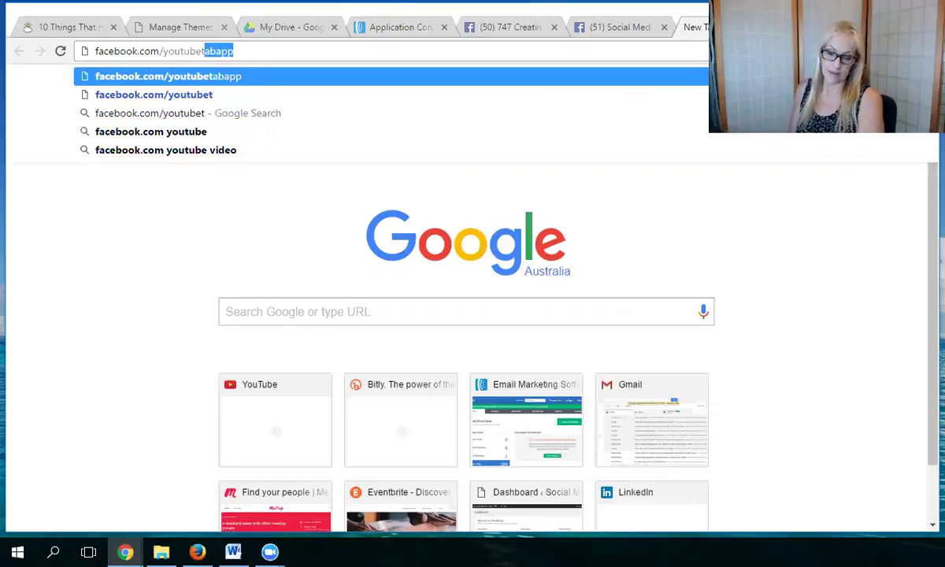
type("abapp")
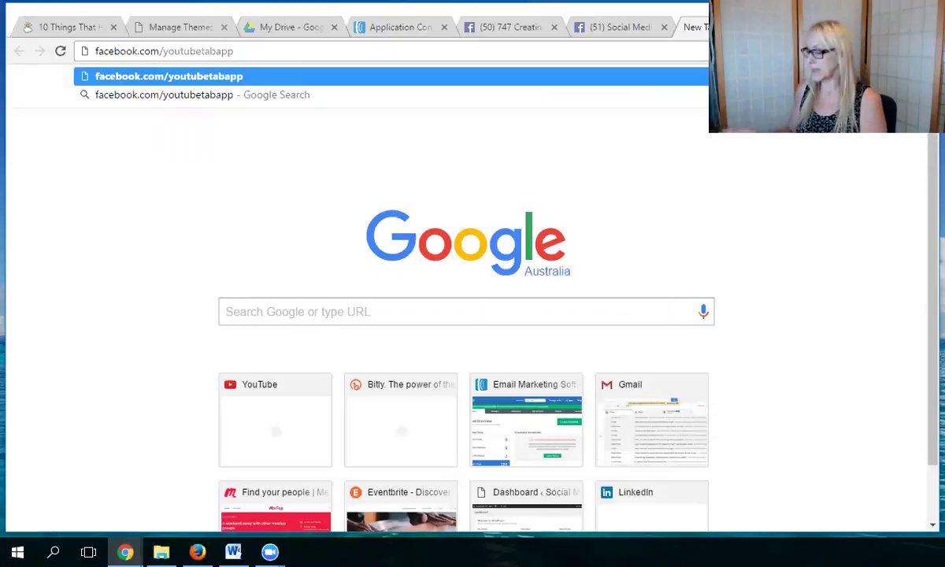
key("Return")
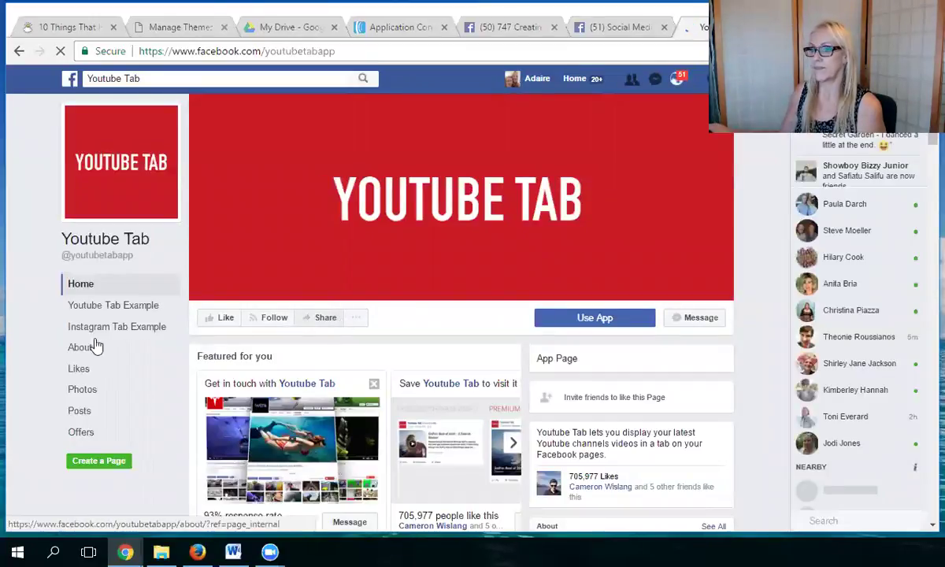
Add the Youtube Tab app to the Adelaide Creative Minds for Business Success page and bring its application settings into view
left_click(617, 324)
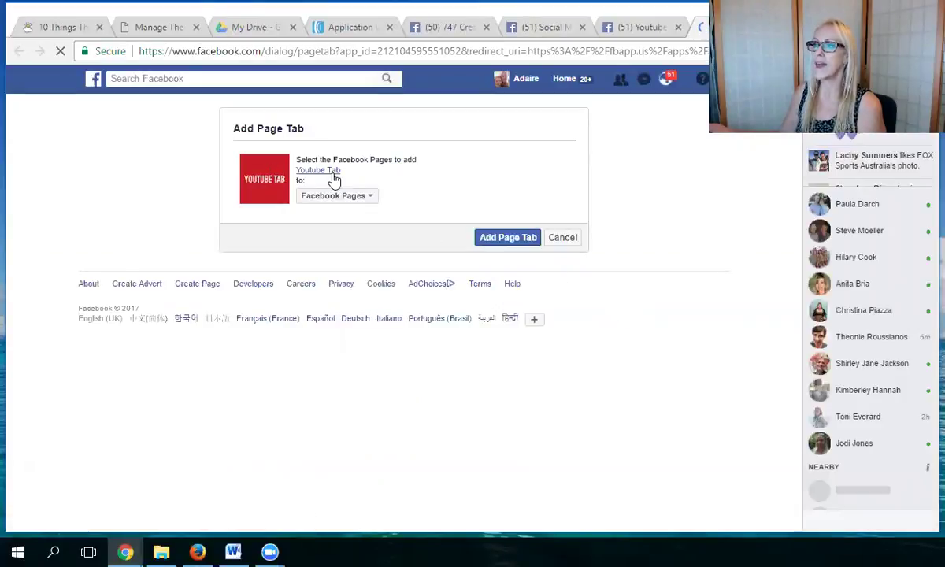
left_click(370, 197)
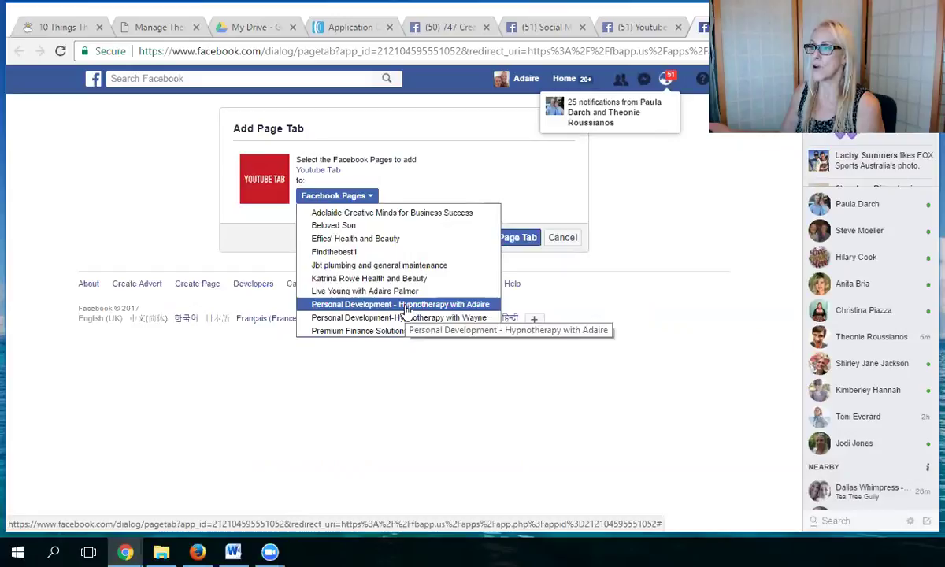
left_click(407, 214)
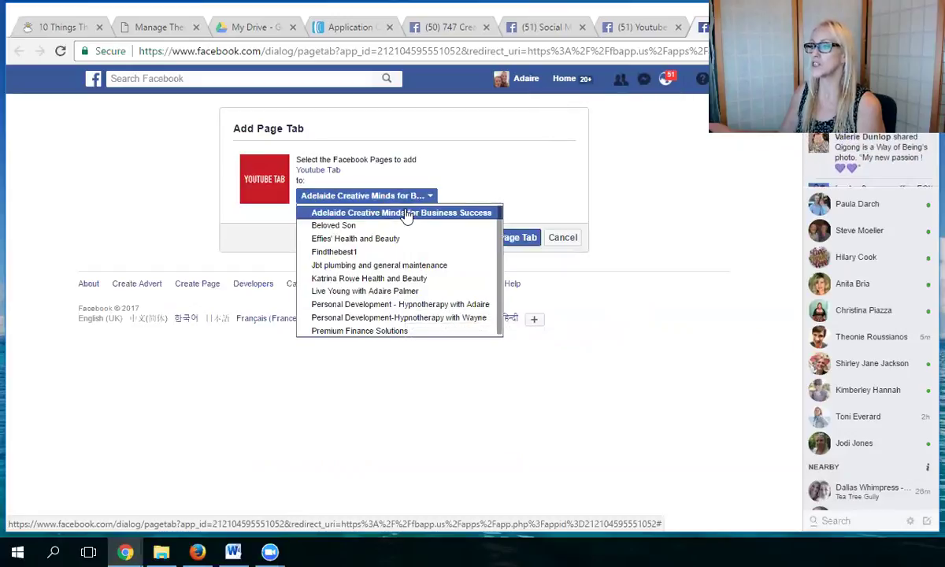
left_click(528, 205)
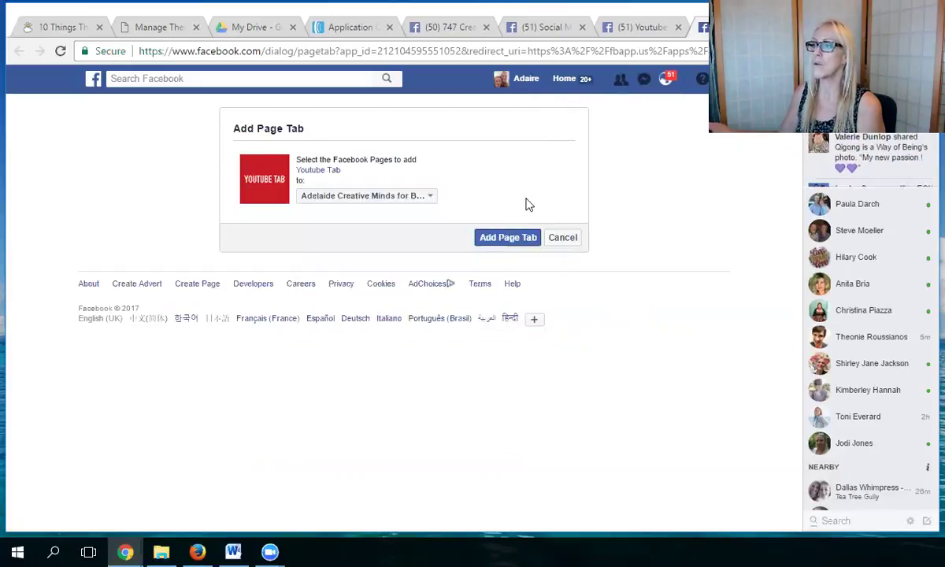
left_click(511, 244)
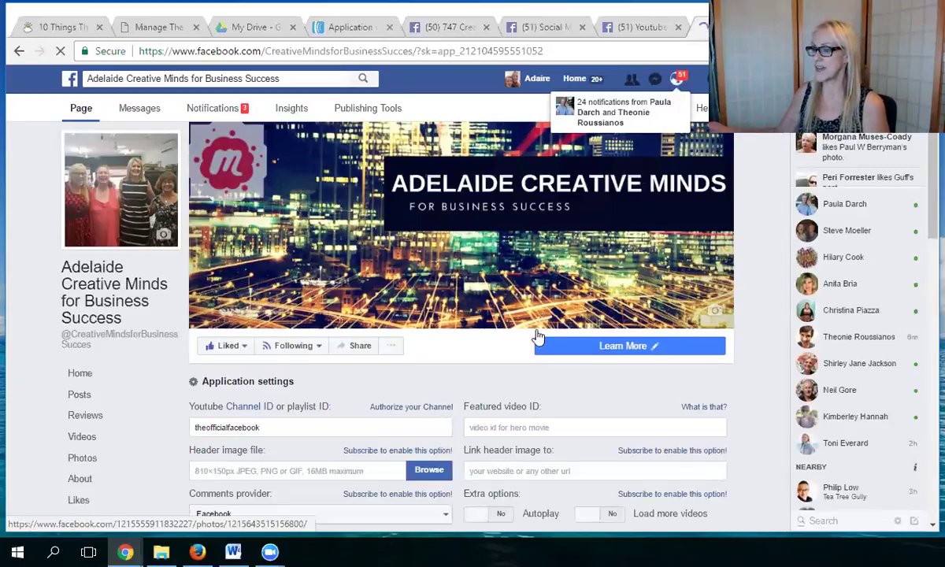
scroll(504, 408, "down", 2)
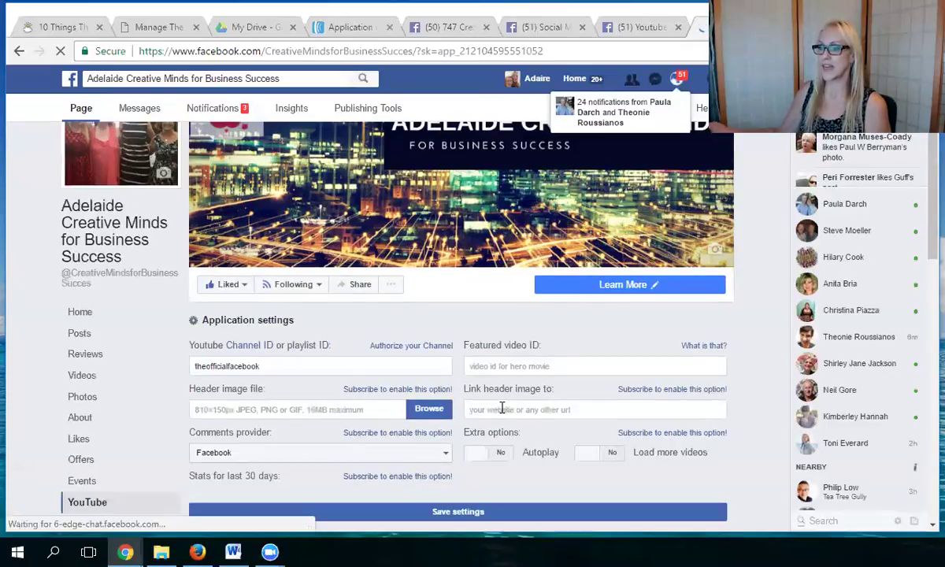
scroll(497, 412, "down", 1)
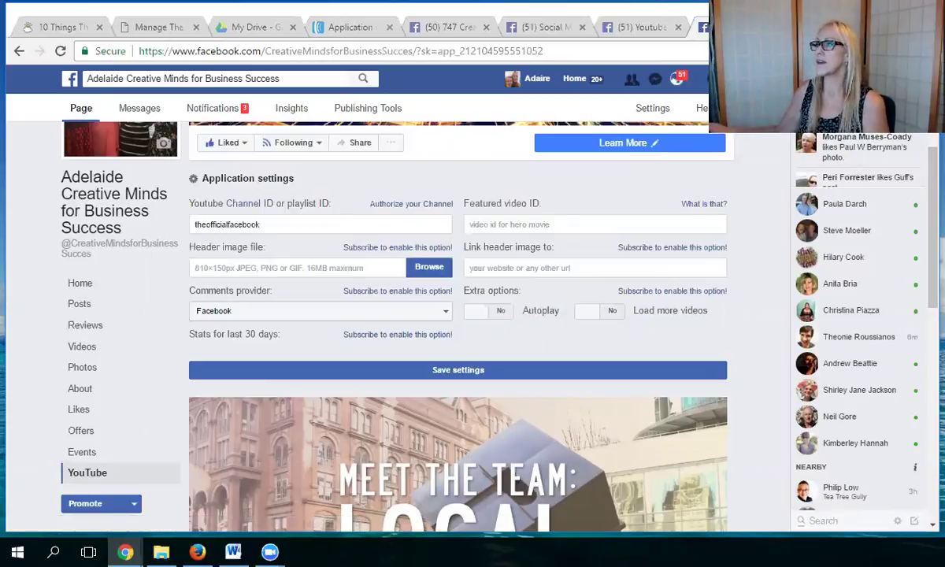
Open youtube.com in a new browser tab, expand the library list, and look through the videos of the 747 Accelerate playlist
key("ctrl+t")
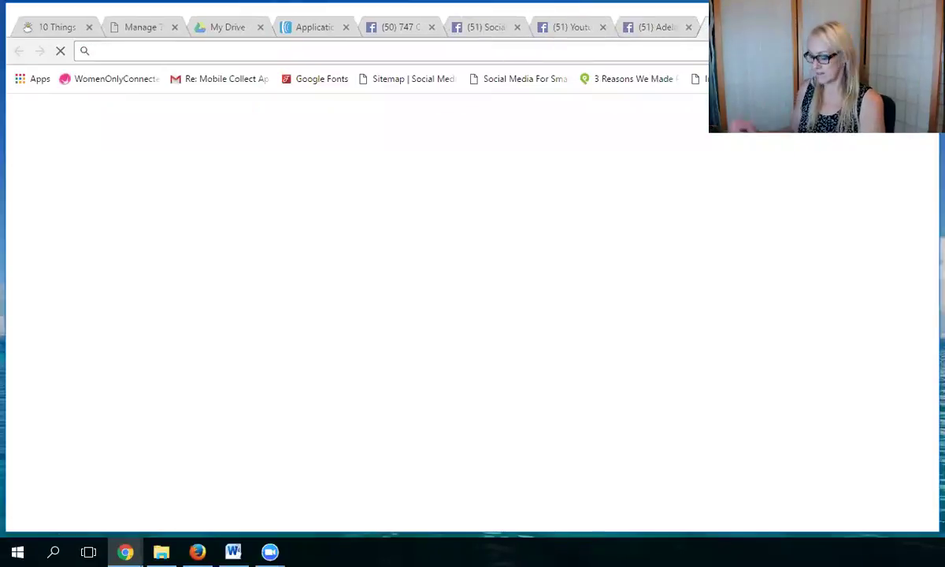
type("youtube.com")
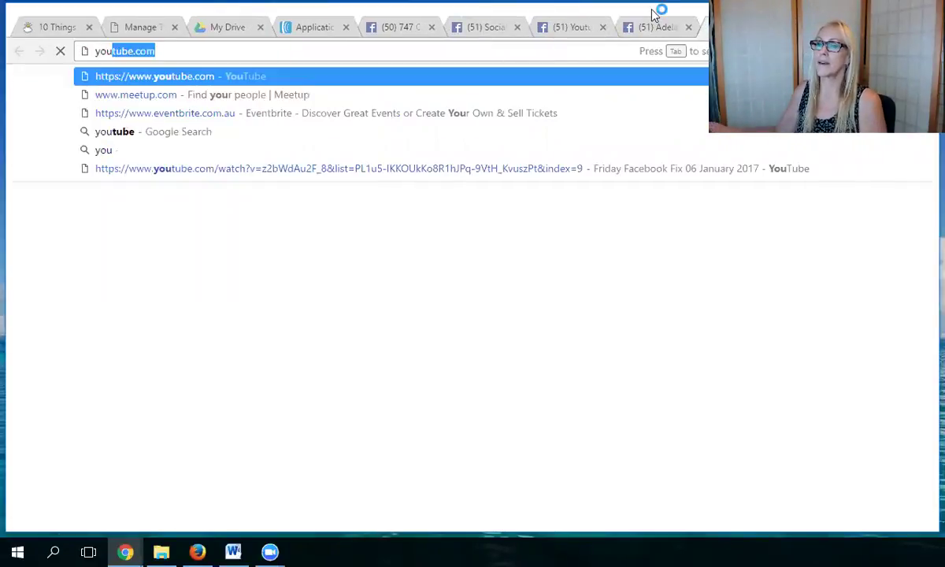
left_click(180, 79)
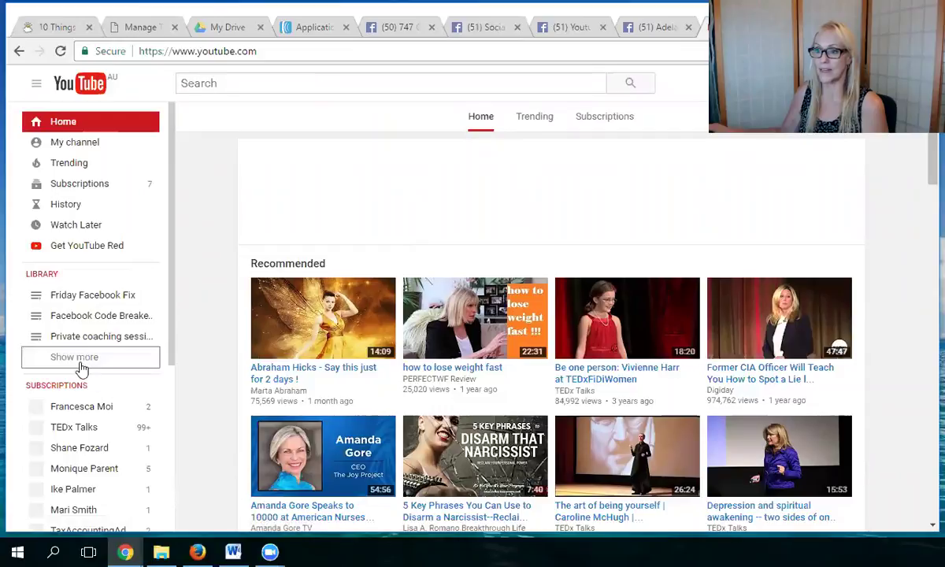
left_click(78, 358)
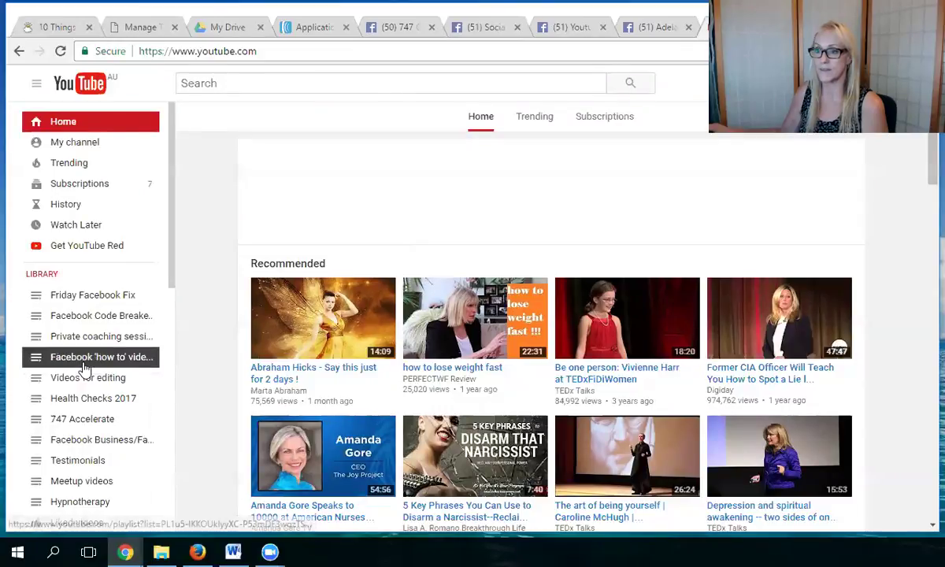
left_click(71, 423)
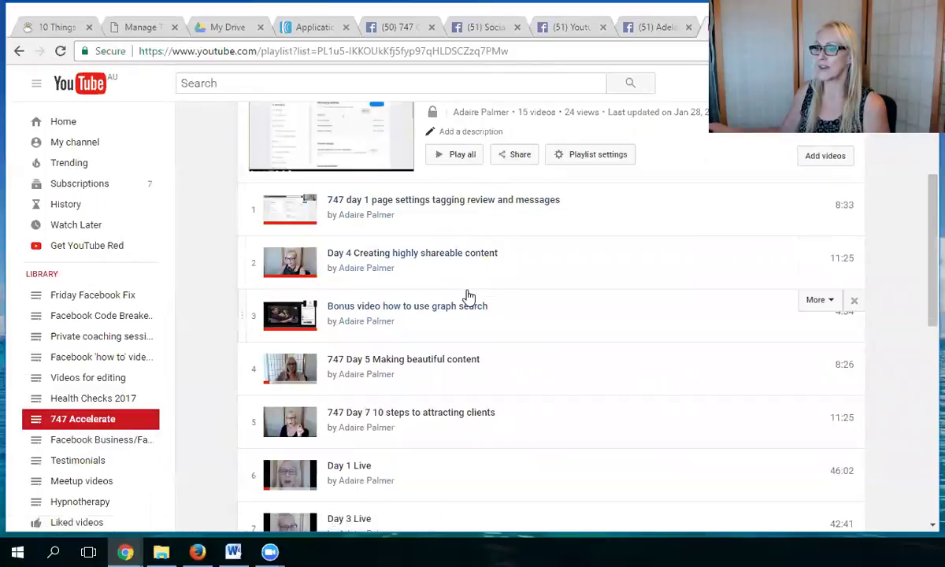
scroll(462, 307, "down", 2)
scroll(461, 308, "down", 6)
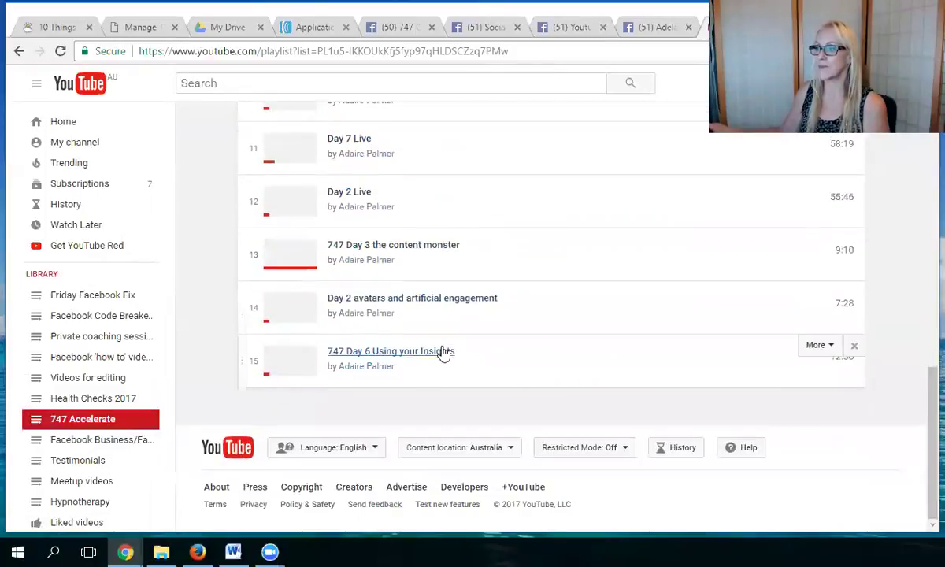
scroll(443, 352, "up", 10)
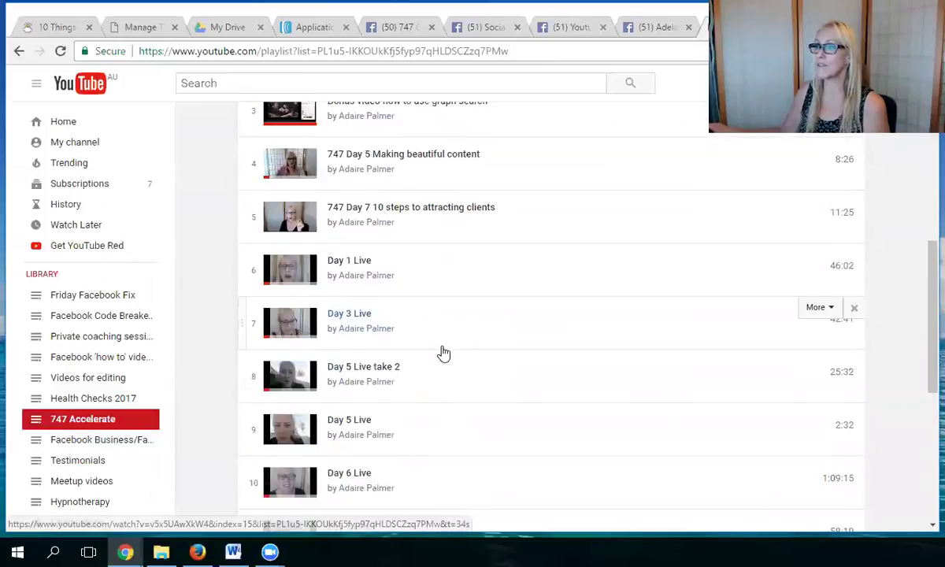
Copy the 747 Accelerate playlist's address and paste it as the Youtube channel or playlist ID in place of theofficialfacebook
left_click(438, 52)
right_click(438, 52)
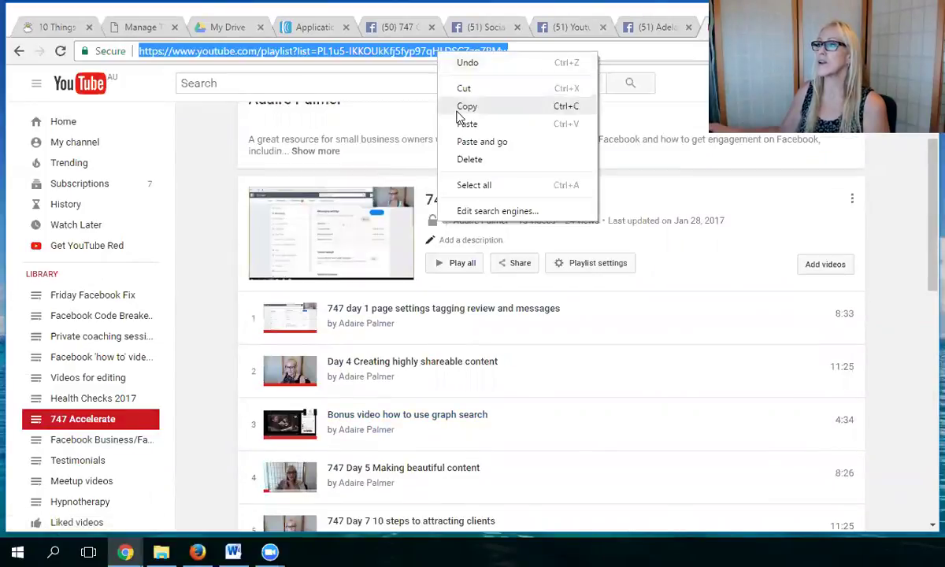
left_click(461, 104)
left_click(644, 31)
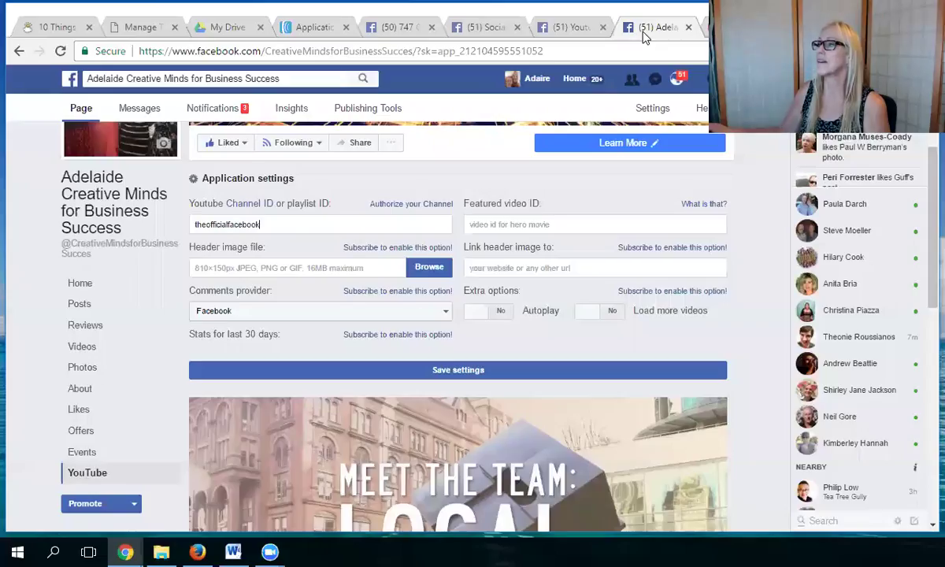
left_click(282, 228)
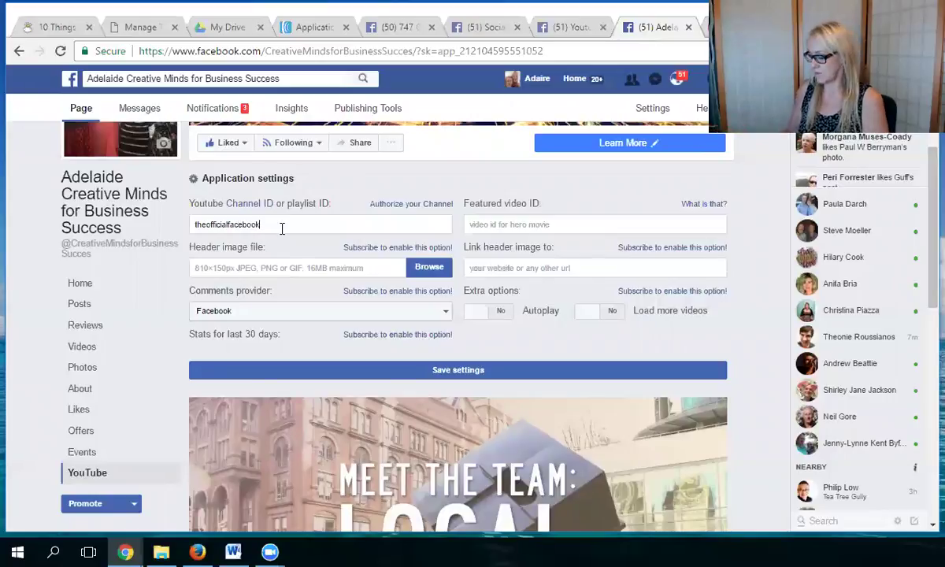
key("BackSpace")
key("BackSpace")
key("BackSpace")
key("BackSpace")
key("BackSpace")
key("BackSpace")
key("BackSpace")
key("BackSpace")
key("BackSpace")
key("BackSpace")
key("BackSpace")
key("BackSpace")
key("BackSpace")
key("BackSpace")
key("BackSpace")
key("BackSpace")
key("BackSpace")
key("BackSpace")
key("BackSpace")
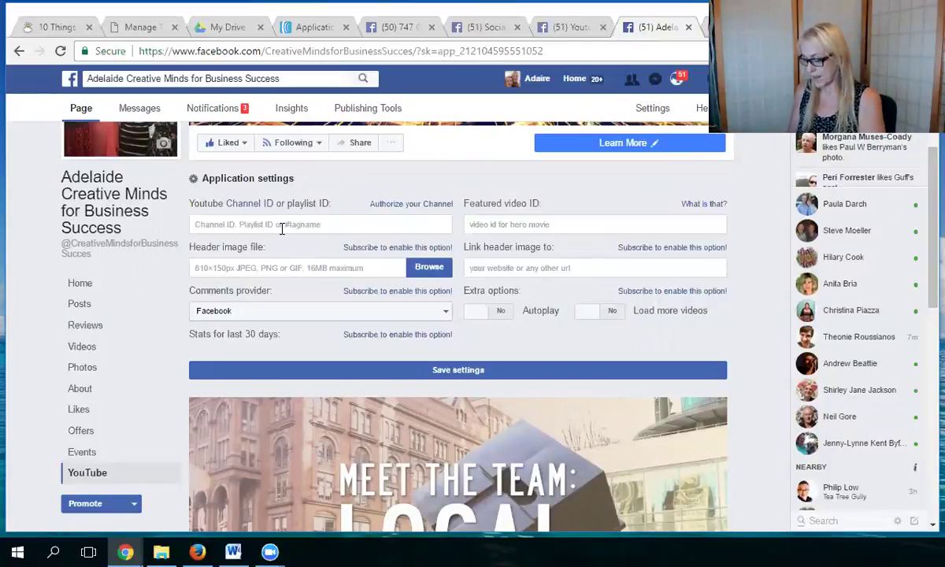
key("ctrl+v")
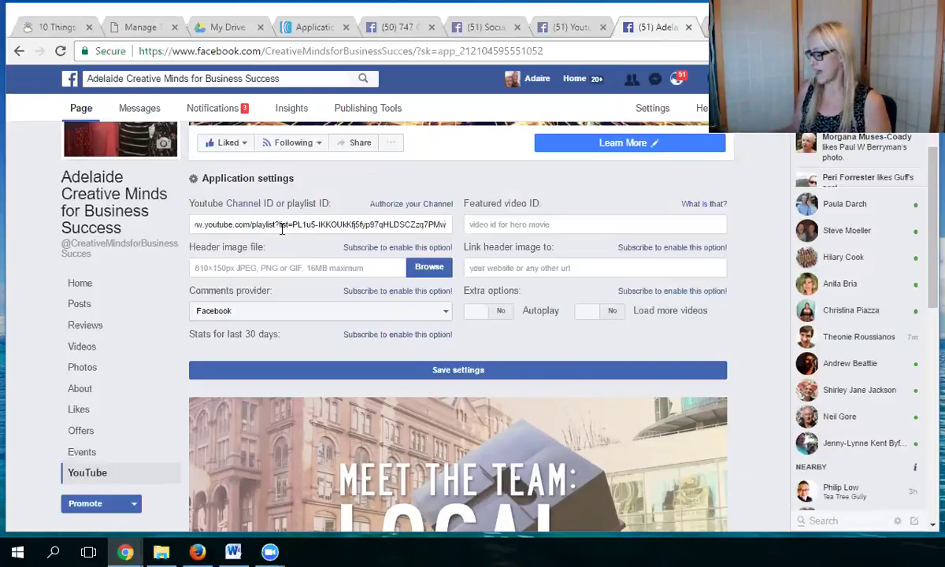
Clear the pasted playlist address from the Youtube app settings and close the Adelaide Creative Minds page without saving
key("BackSpace")
key("BackSpace")
key("BackSpace")
key("BackSpace")
key("BackSpace")
key("BackSpace")
key("BackSpace")
key("BackSpace")
key("BackSpace")
key("BackSpace")
key("BackSpace")
key("BackSpace")
key("BackSpace")
key("BackSpace")
key("BackSpace")
key("BackSpace")
key("BackSpace")
key("BackSpace")
key("BackSpace")
key("BackSpace")
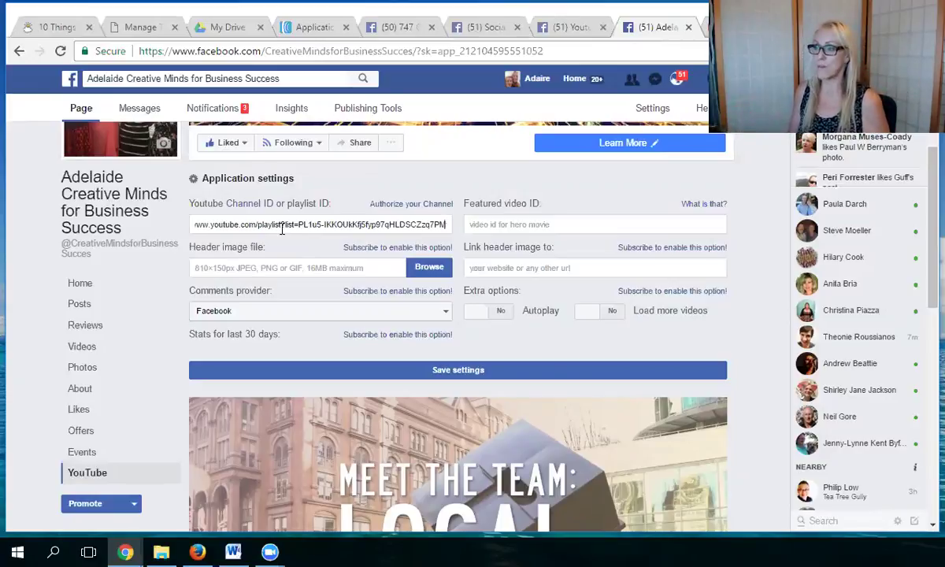
key("BackSpace")
key("BackSpace")
key("BackSpace")
key("BackSpace")
key("BackSpace")
key("BackSpace")
key("BackSpace")
key("BackSpace")
key("BackSpace")
key("BackSpace")
key("BackSpace")
key("BackSpace")
key("BackSpace")
key("BackSpace")
key("BackSpace")
key("BackSpace")
key("BackSpace")
key("BackSpace")
key("BackSpace")
key("BackSpace")
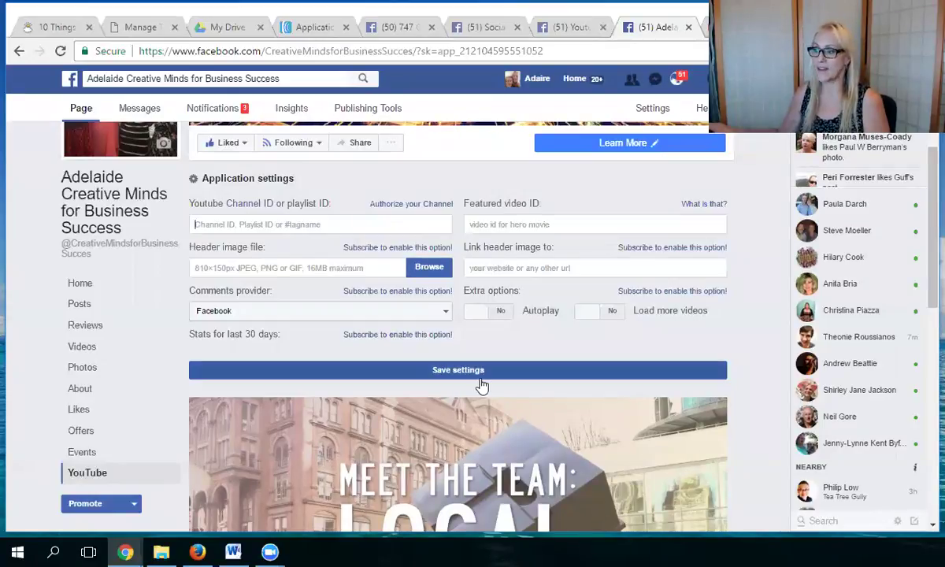
left_click(688, 27)
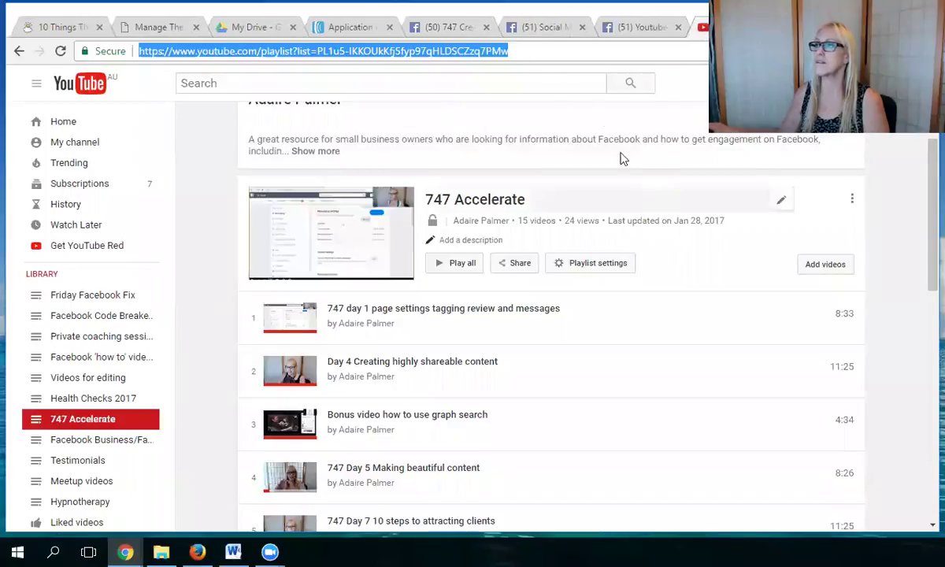